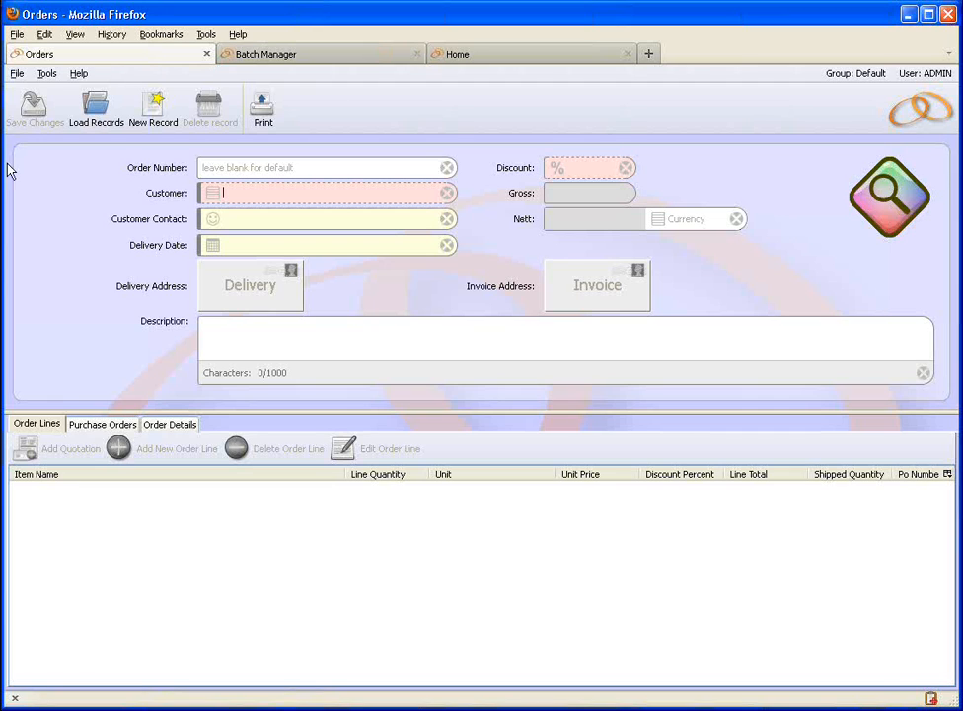
- Create a new order record and choose Chiltern Foods as its customer
click(106, 112)
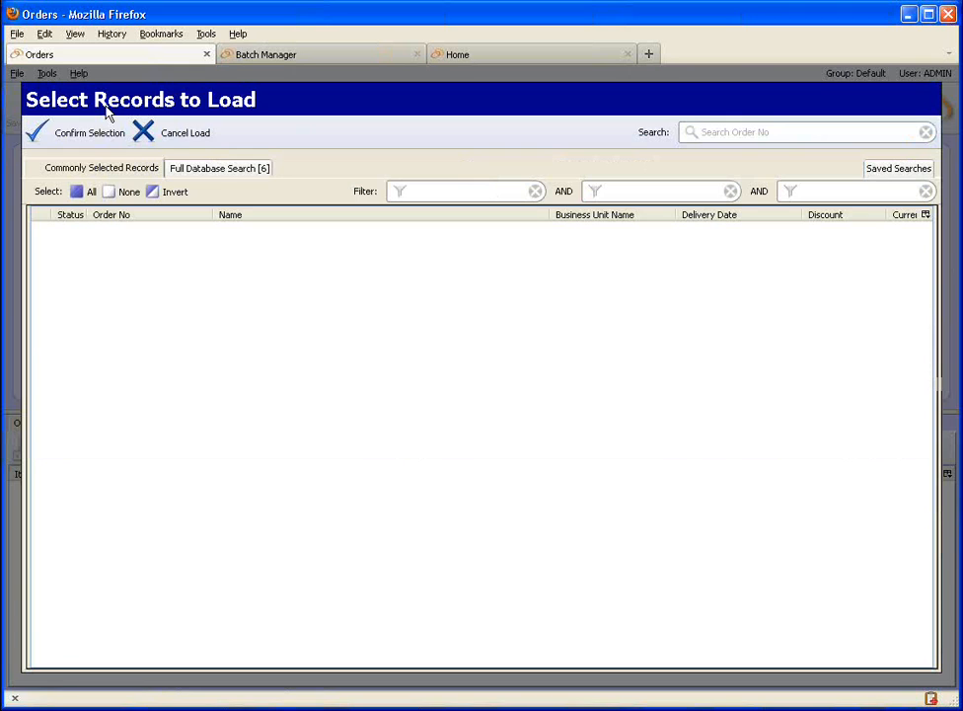
click(158, 139)
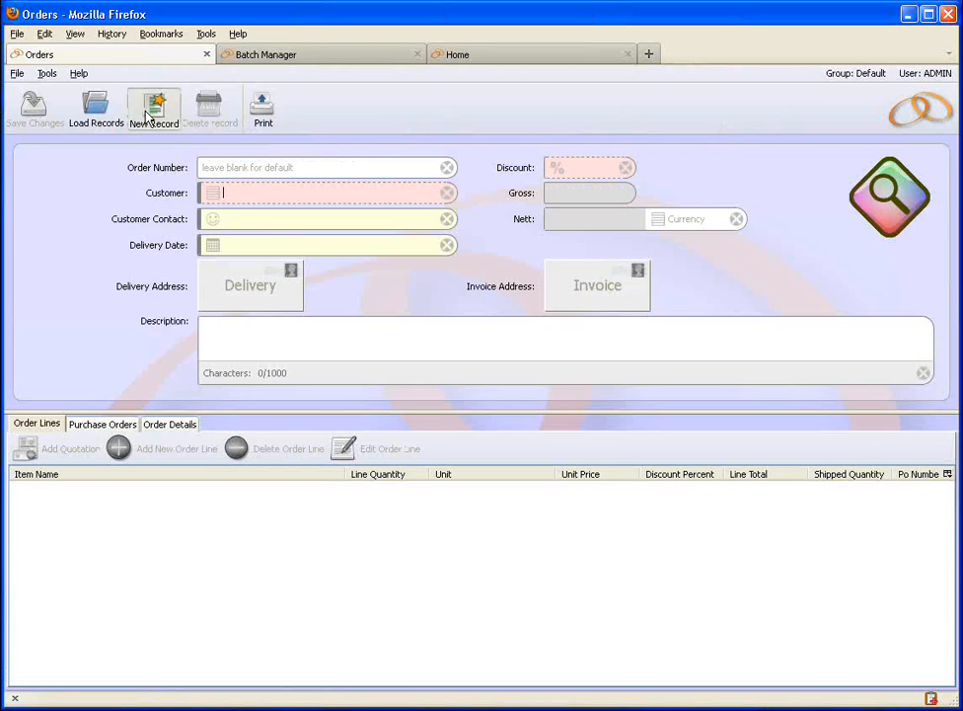
click(150, 103)
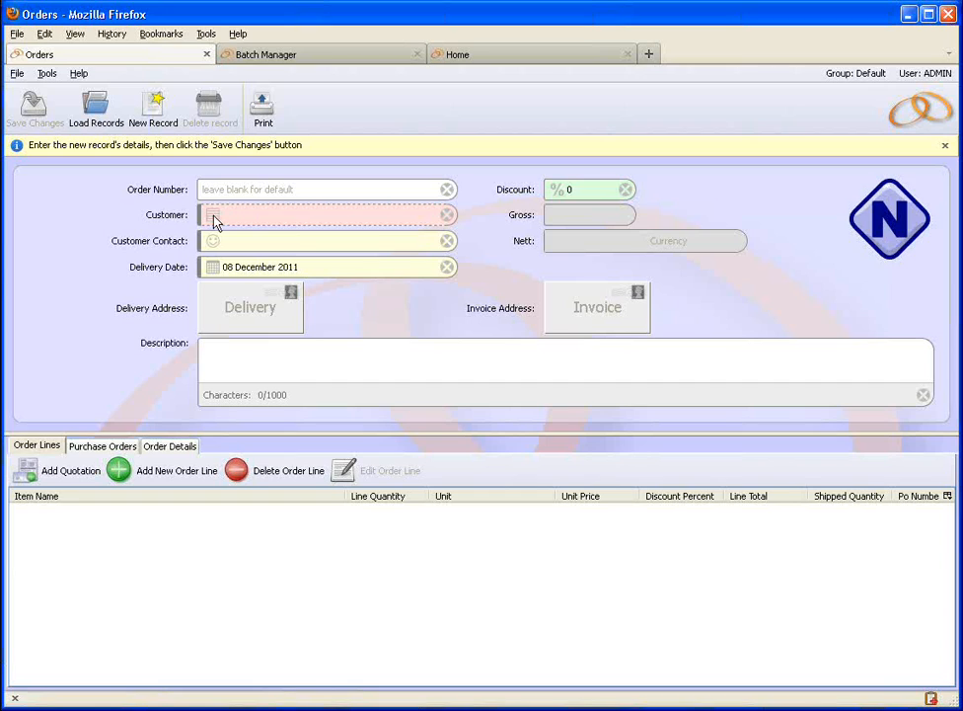
click(214, 217)
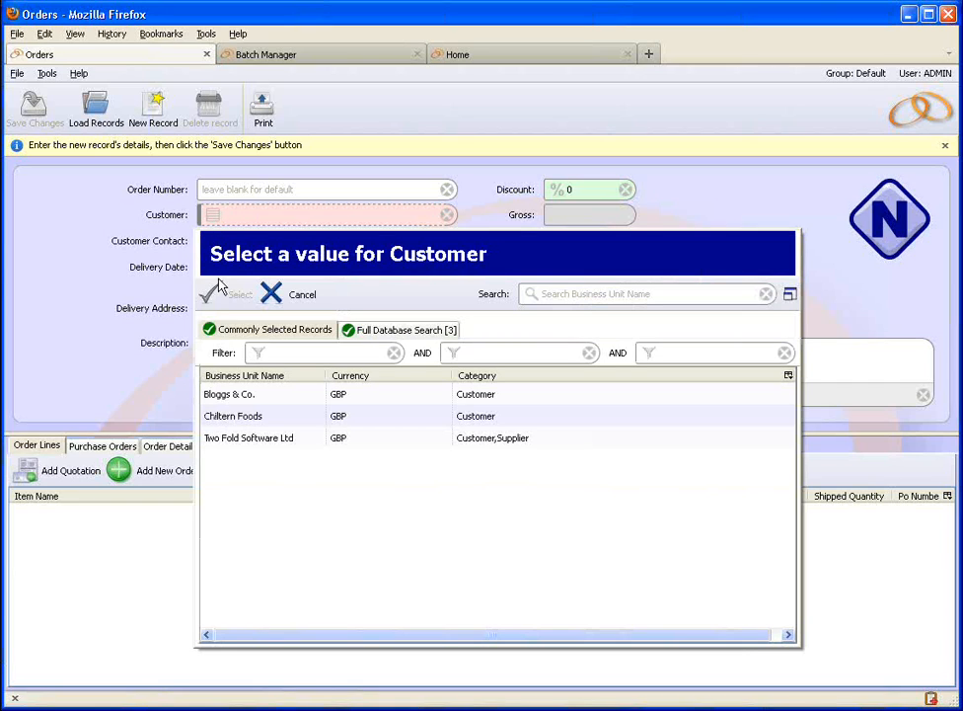
click(246, 420)
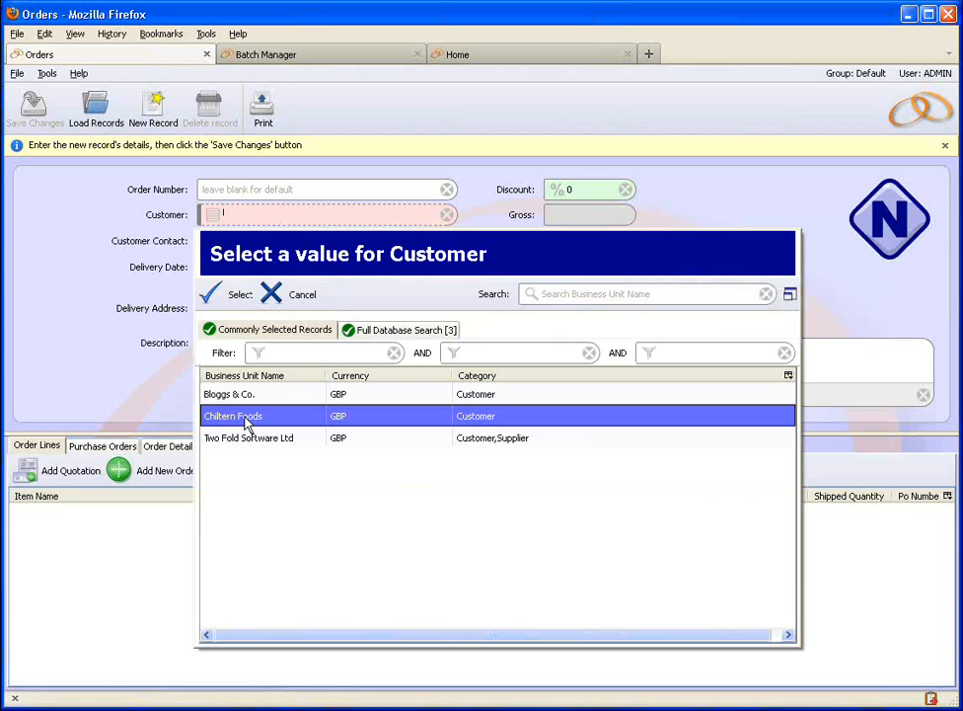
click(241, 296)
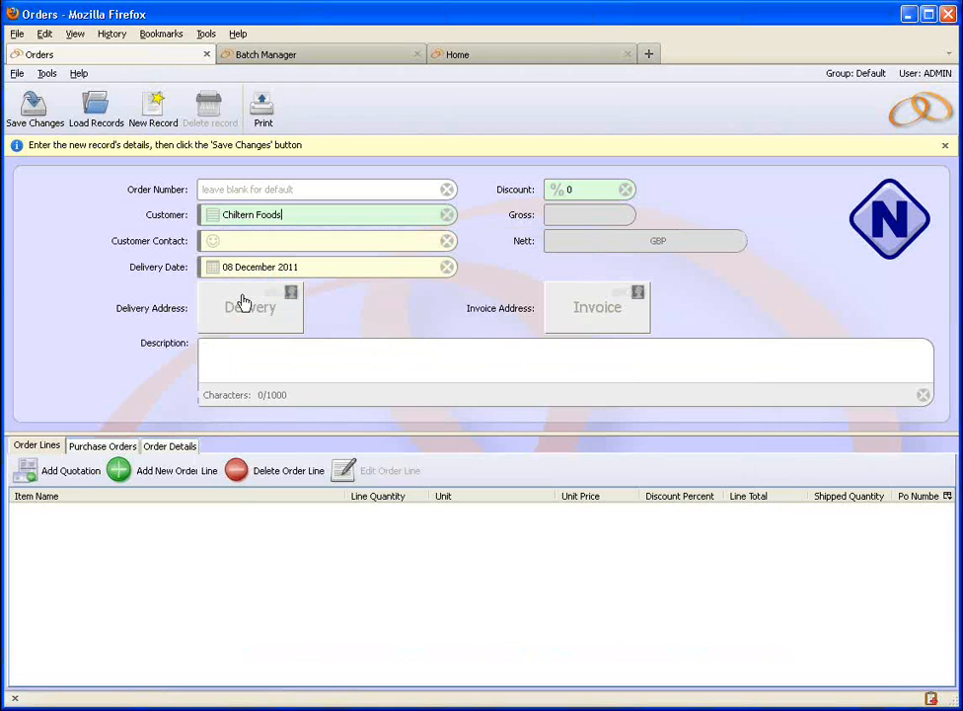
- Enter the order number in the new order and save the record
click(223, 192)
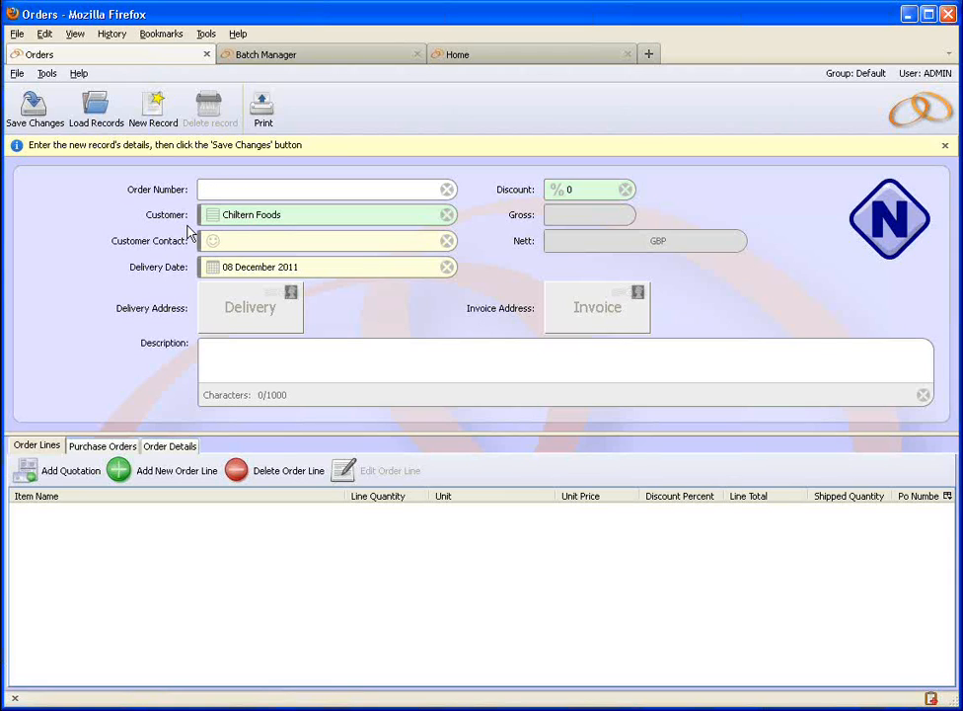
text(ORDER123456)
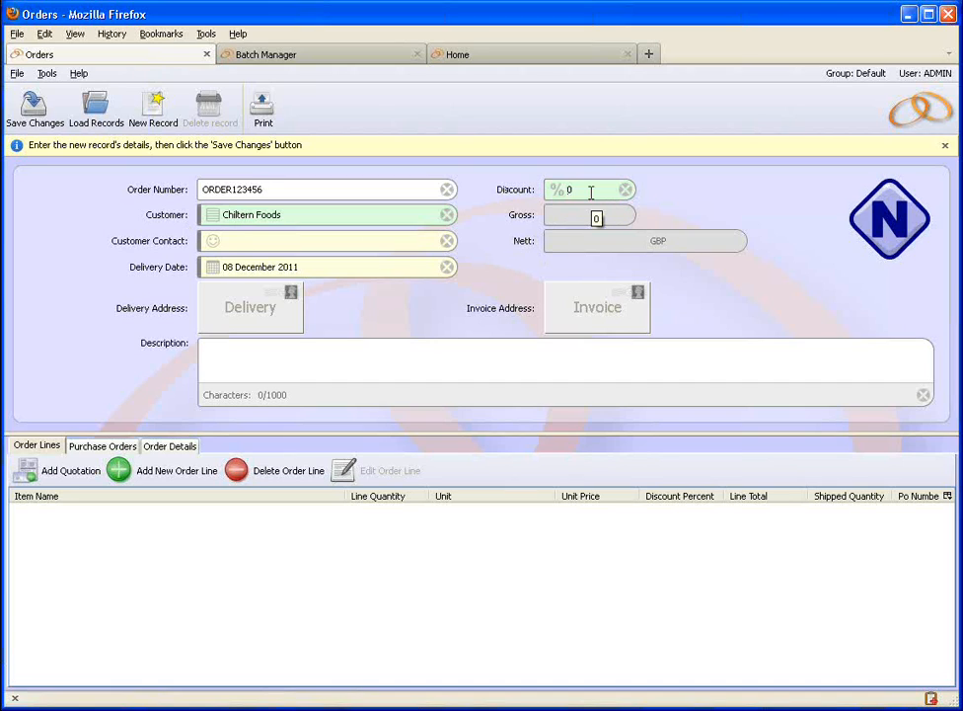
click(35, 110)
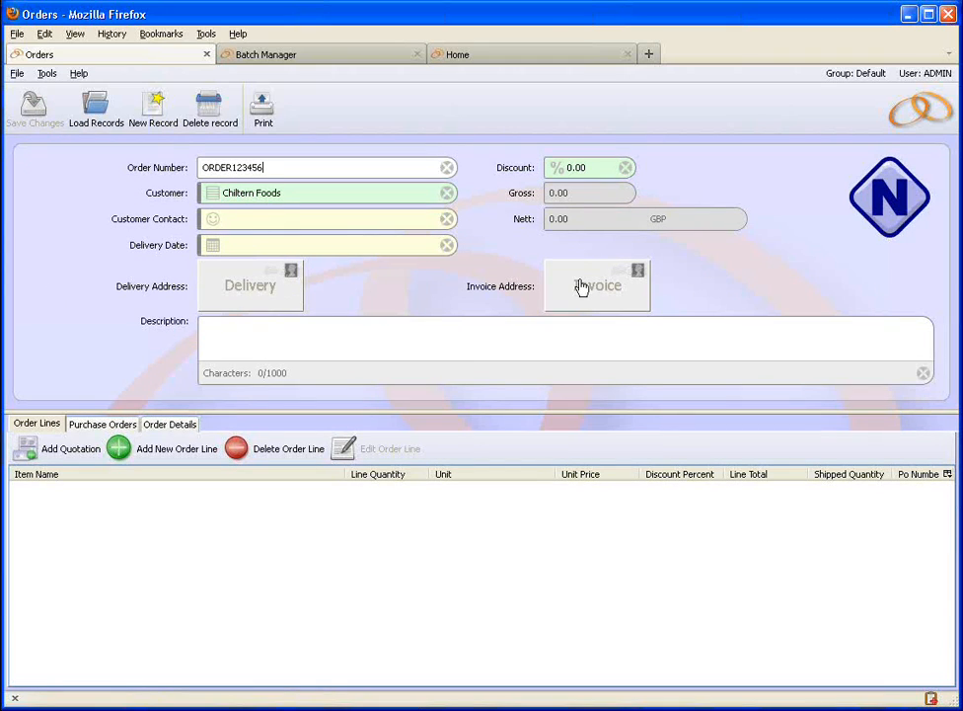
- Replace the order's customer with Bloggs & Co
click(447, 194)
click(210, 202)
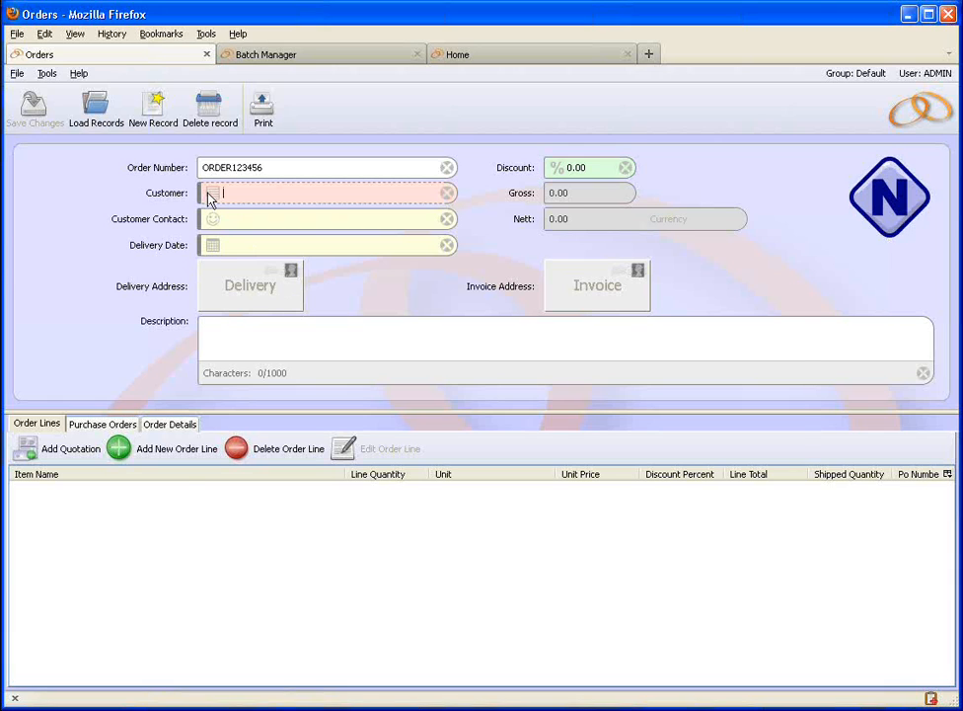
click(235, 274)
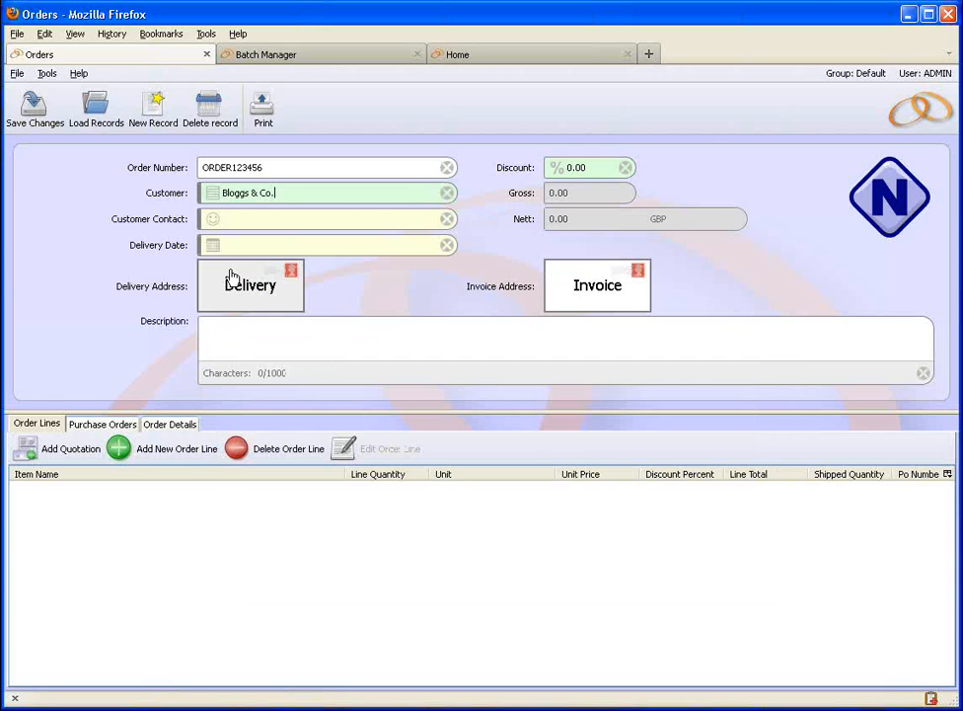
- Assign the customer's delivery address and Finance Dept invoice address to the order and save the changes
click(575, 294)
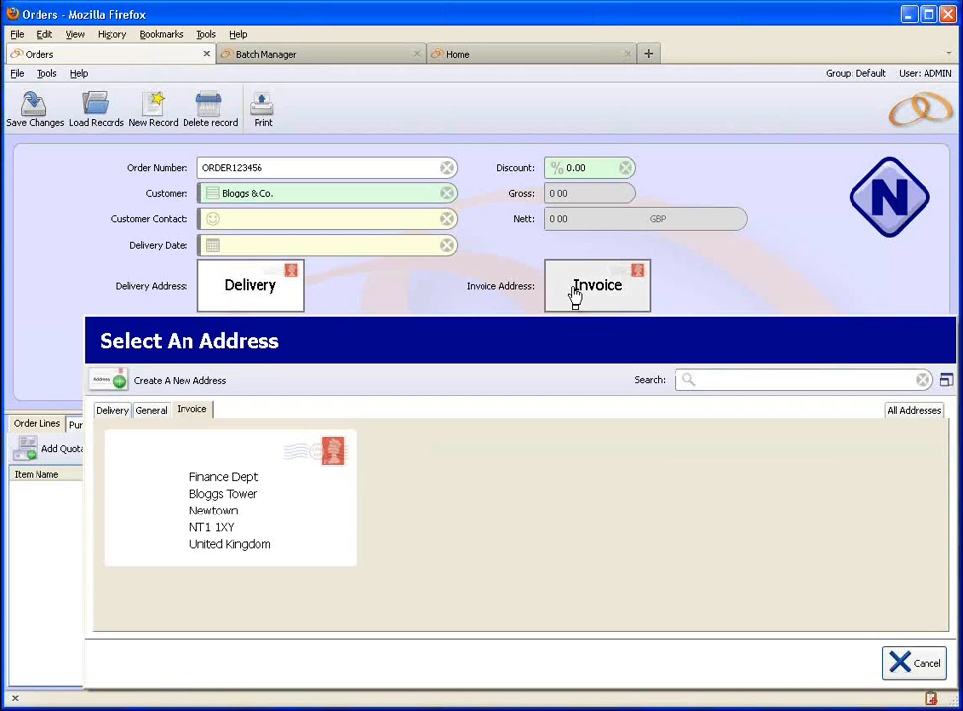
click(184, 513)
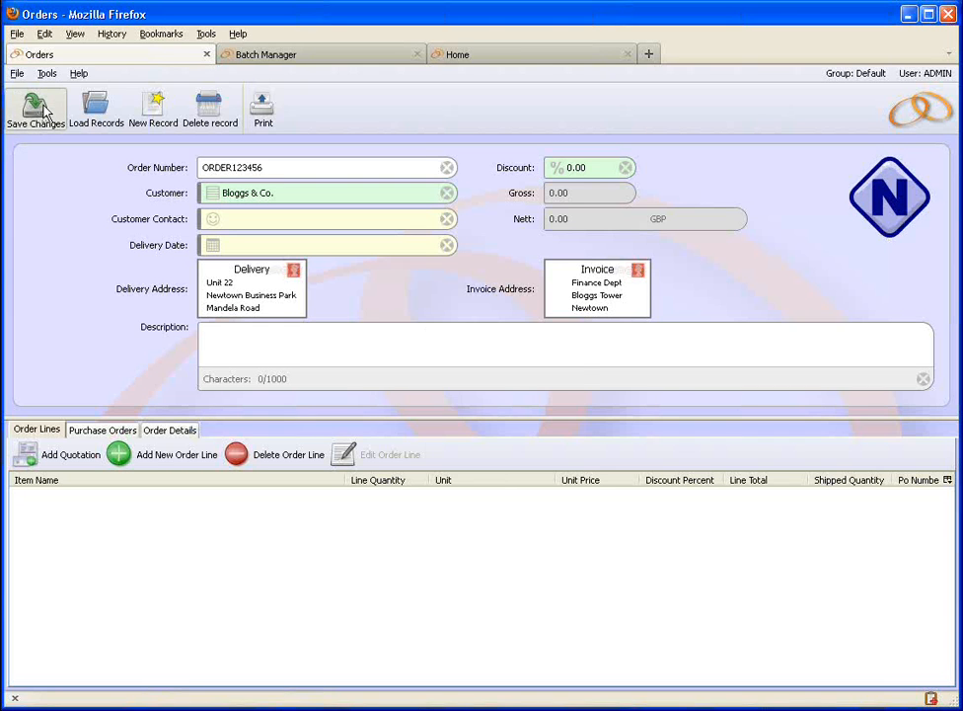
click(37, 107)
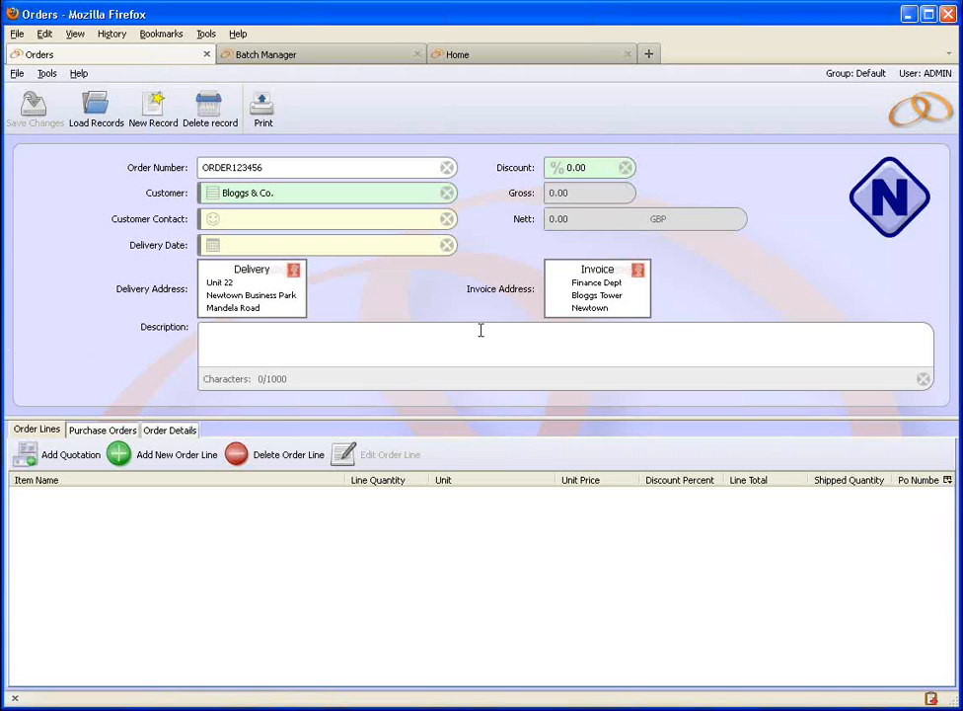
- Add the Paracetamol Tablets line from the Bloggs & Co. quotation dated 08 Dec 2011 to the order and save
click(215, 223)
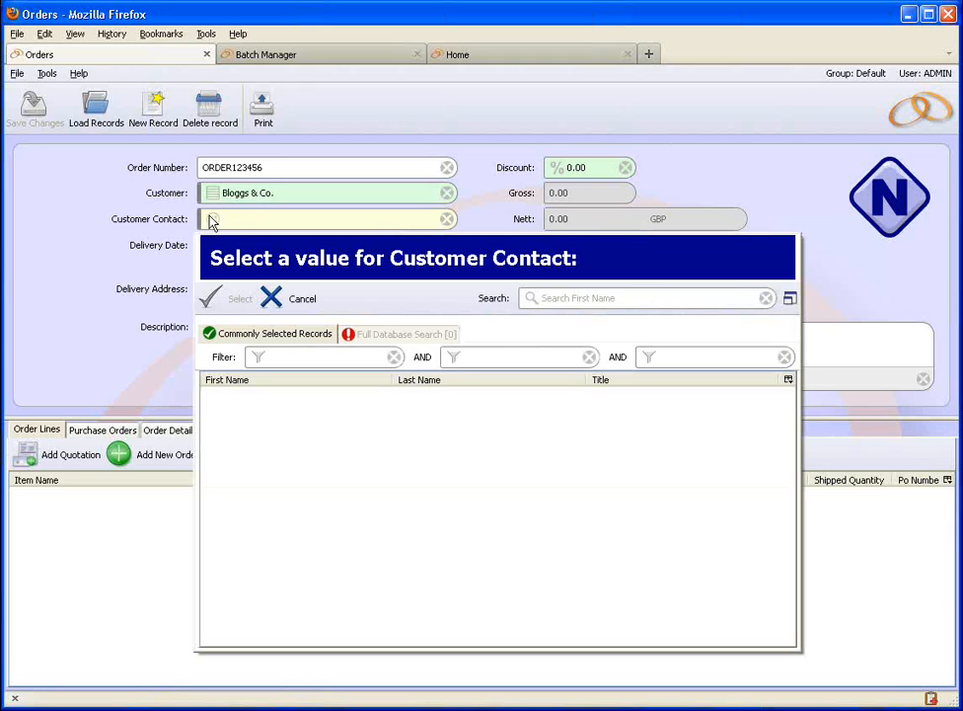
click(291, 298)
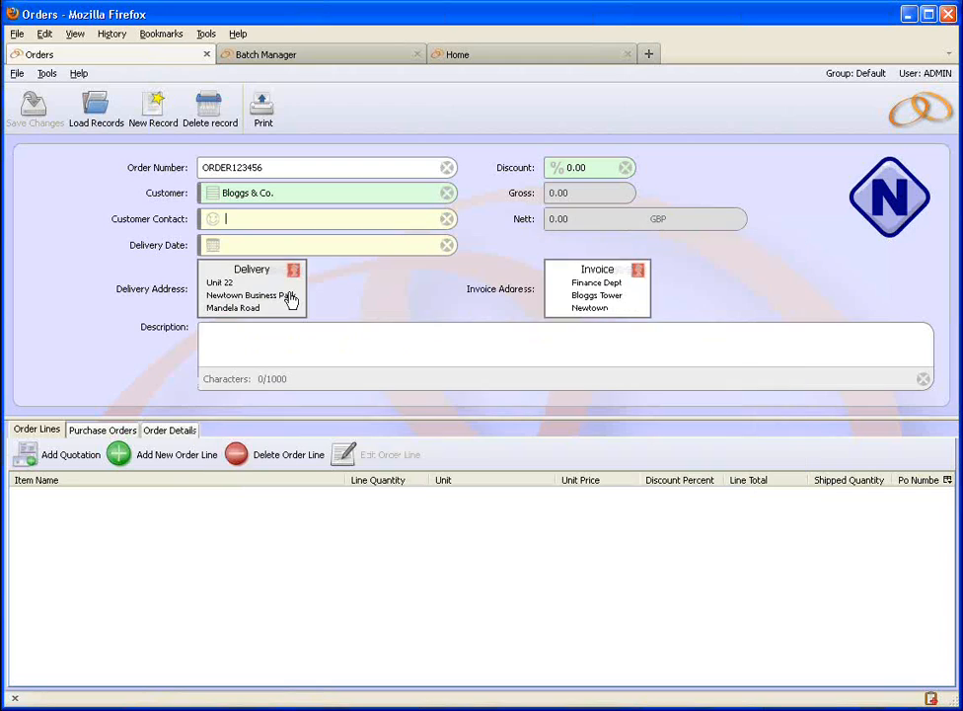
click(71, 455)
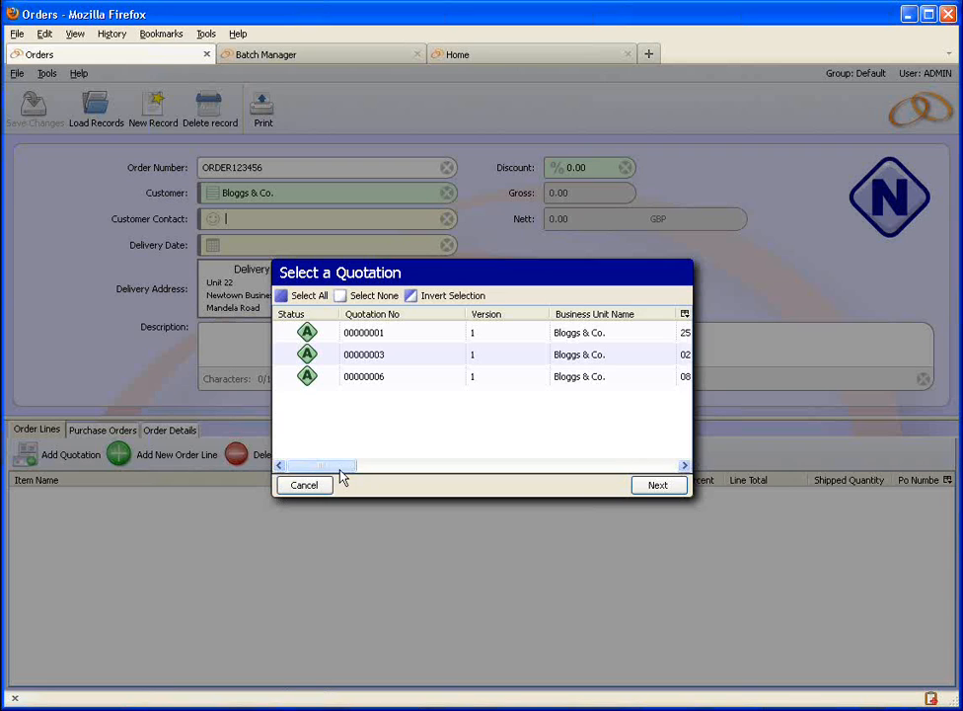
mouse_move(339, 471)
mouse_down()
mouse_move(427, 470)
mouse_move(348, 472)
mouse_up()
click(353, 378)
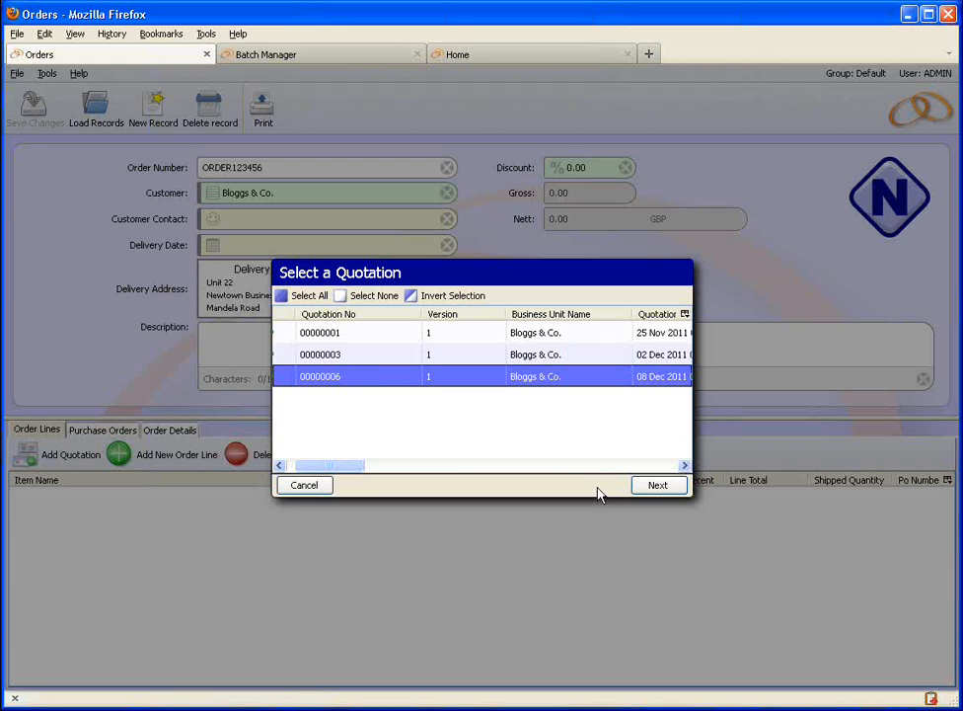
click(653, 492)
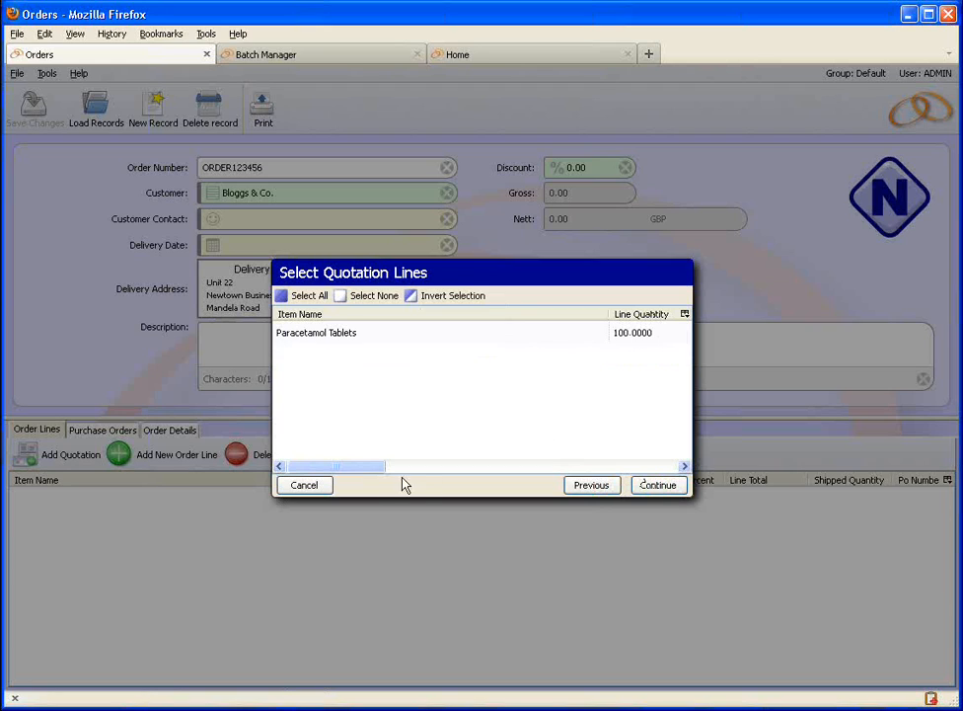
drag(370, 469, 297, 467)
click(580, 336)
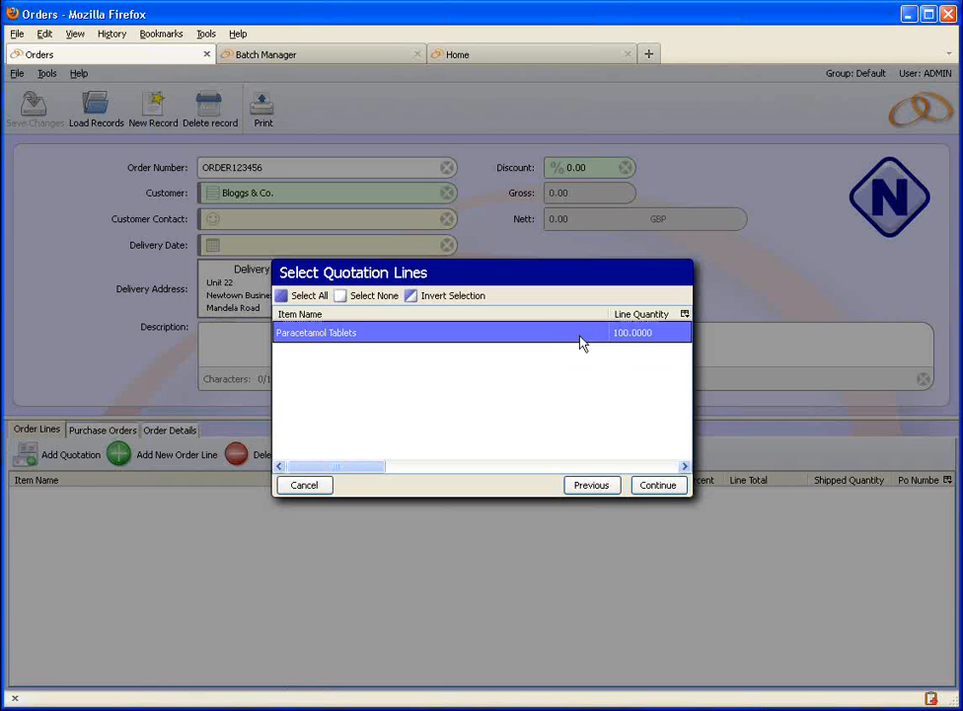
click(658, 485)
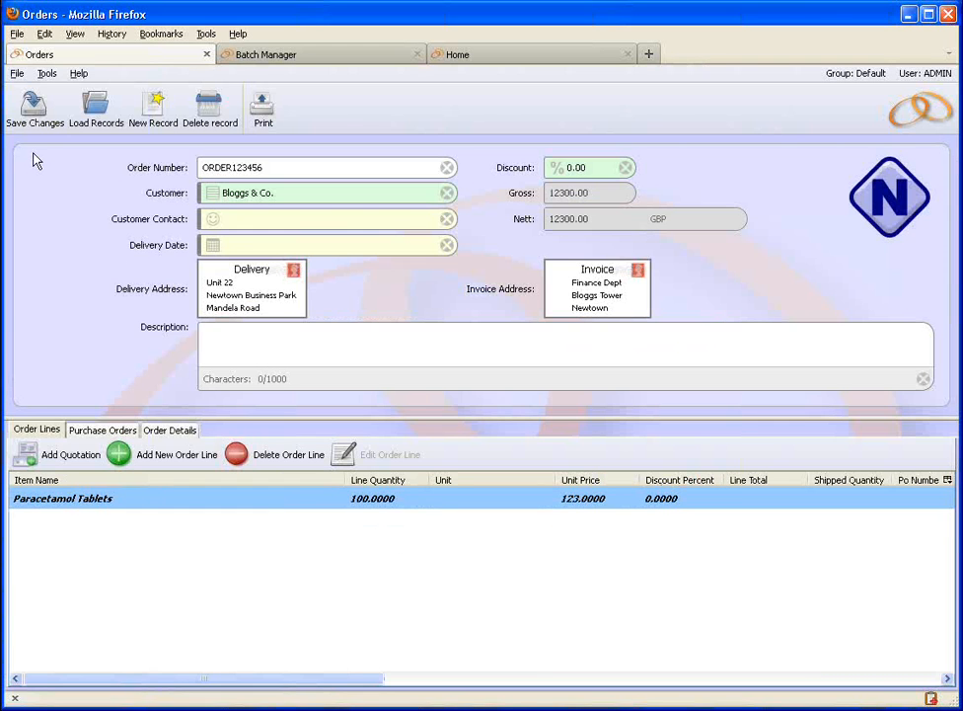
click(34, 111)
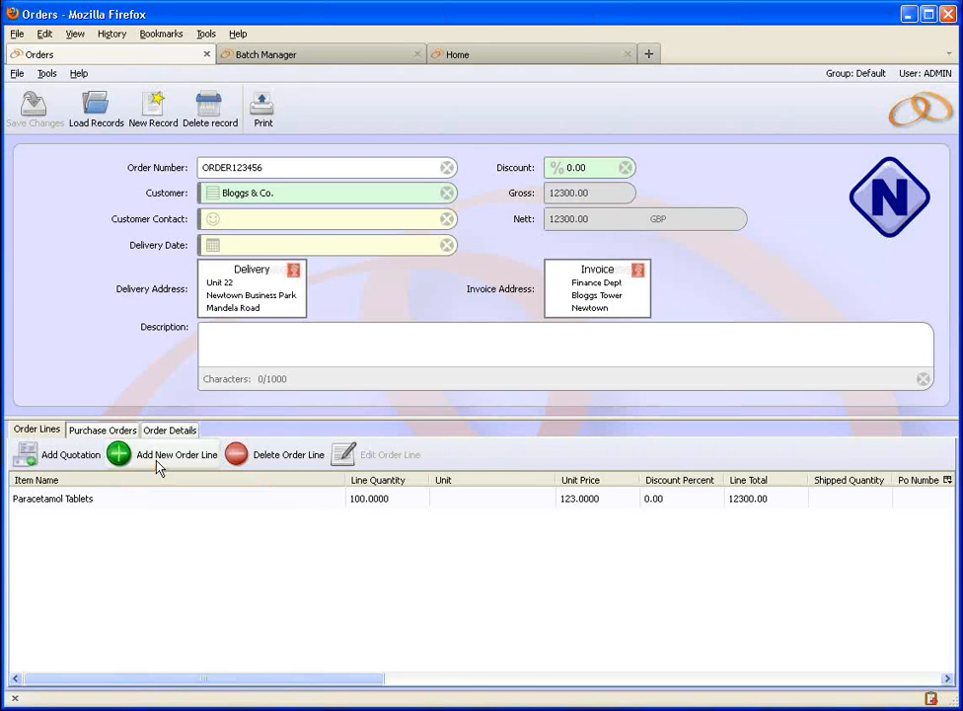
click(84, 456)
click(591, 486)
click(380, 334)
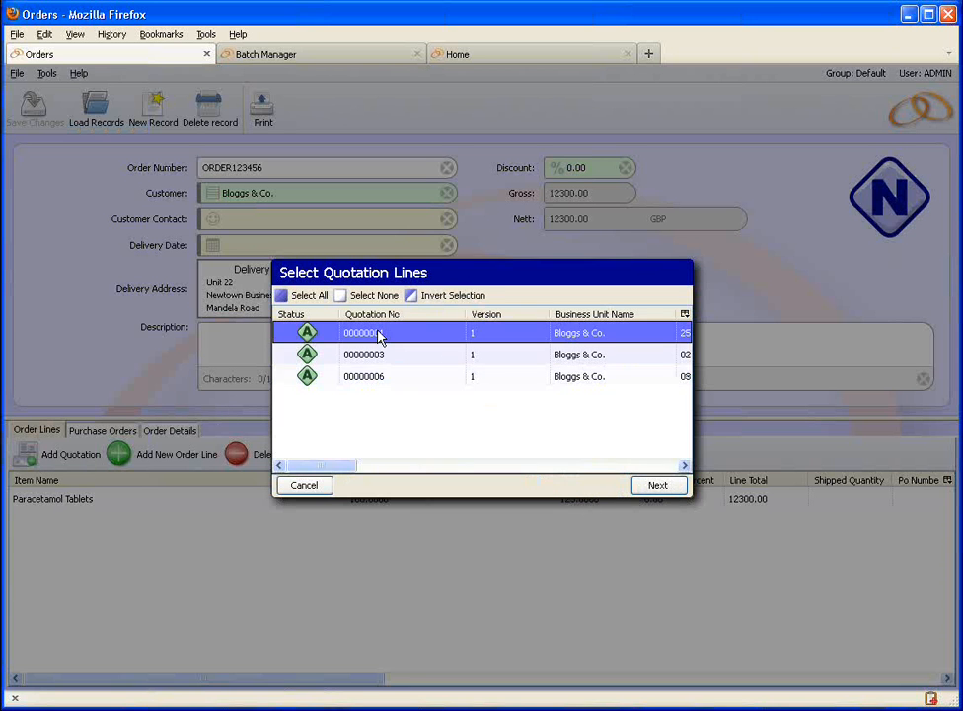
click(659, 486)
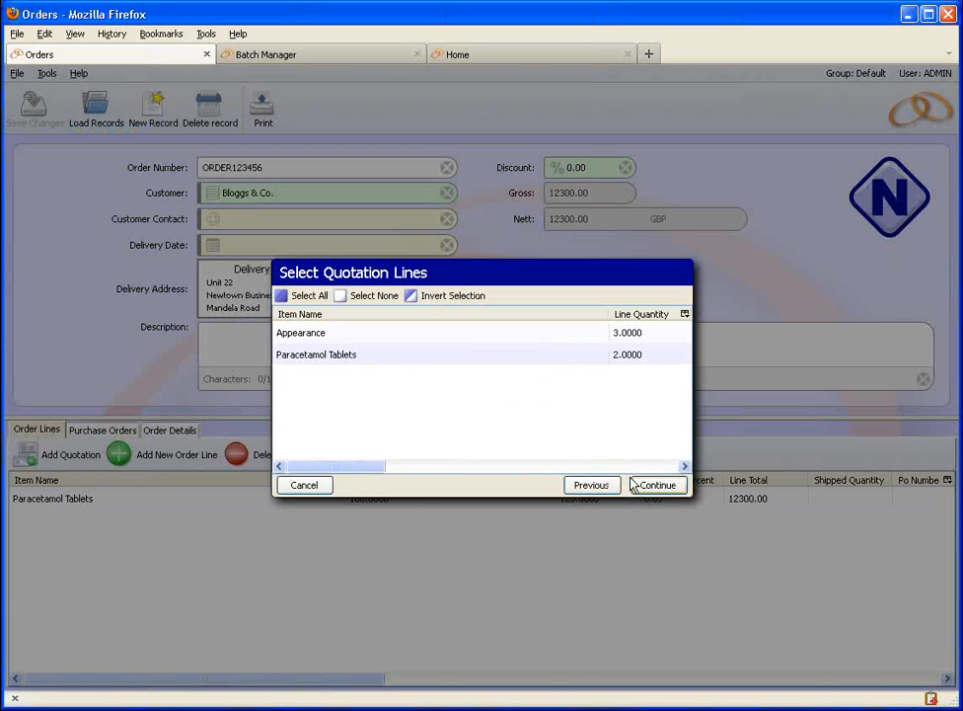
click(335, 337)
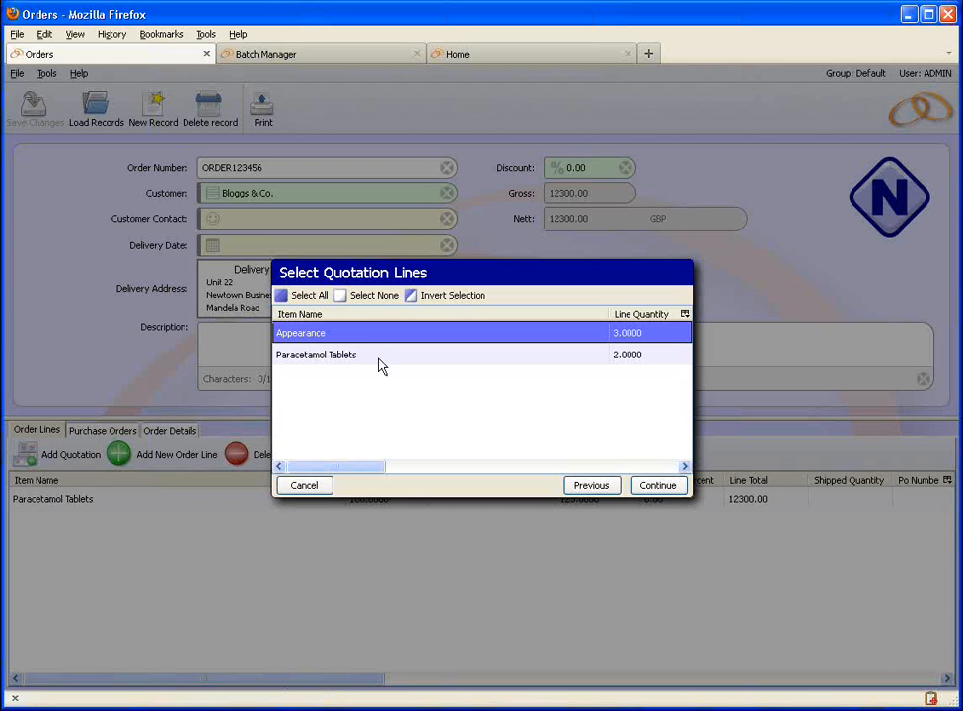
click(381, 365)
click(357, 336)
click(301, 296)
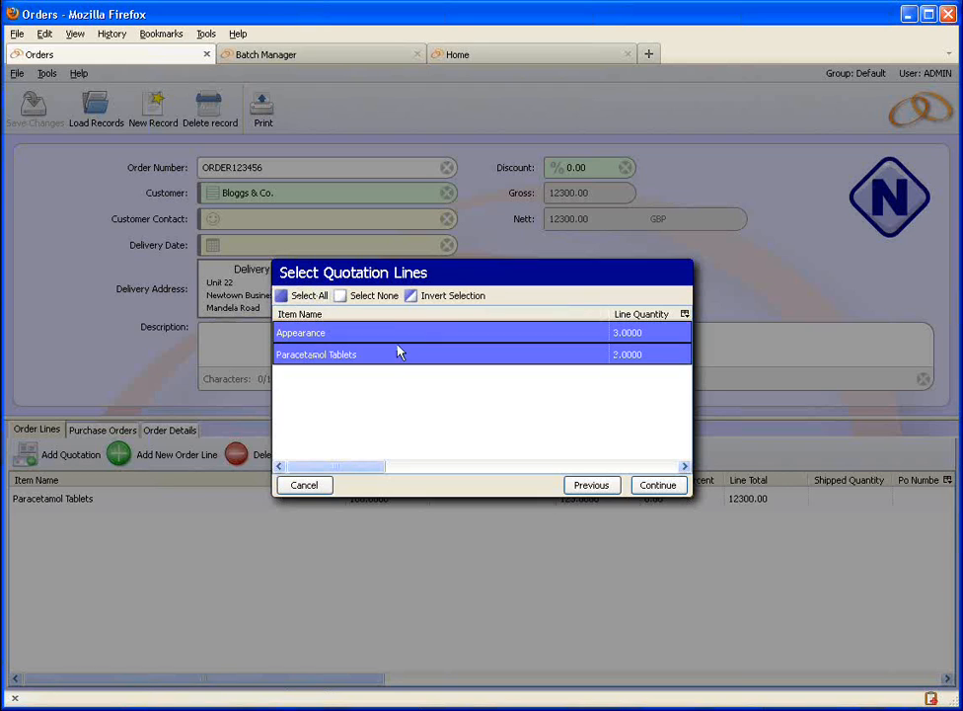
click(367, 296)
click(313, 337)
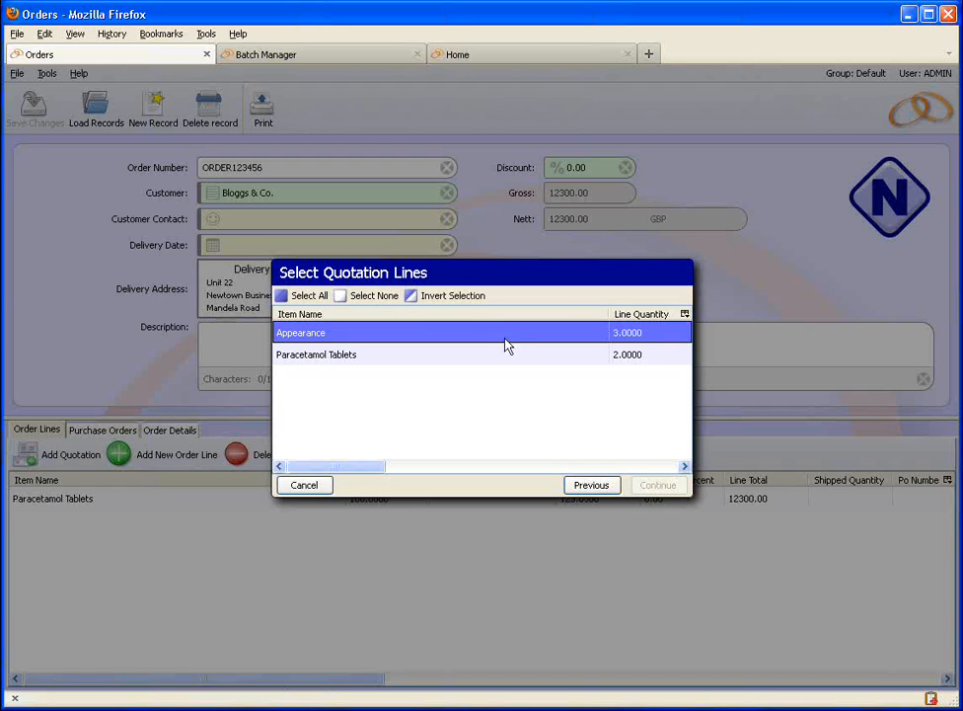
click(606, 492)
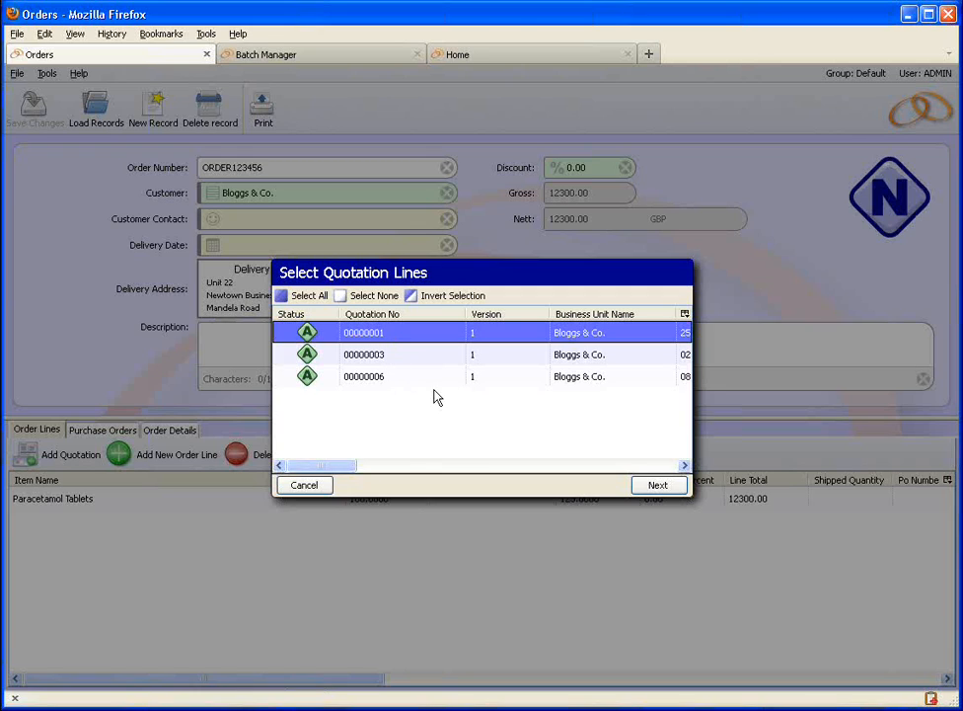
click(296, 487)
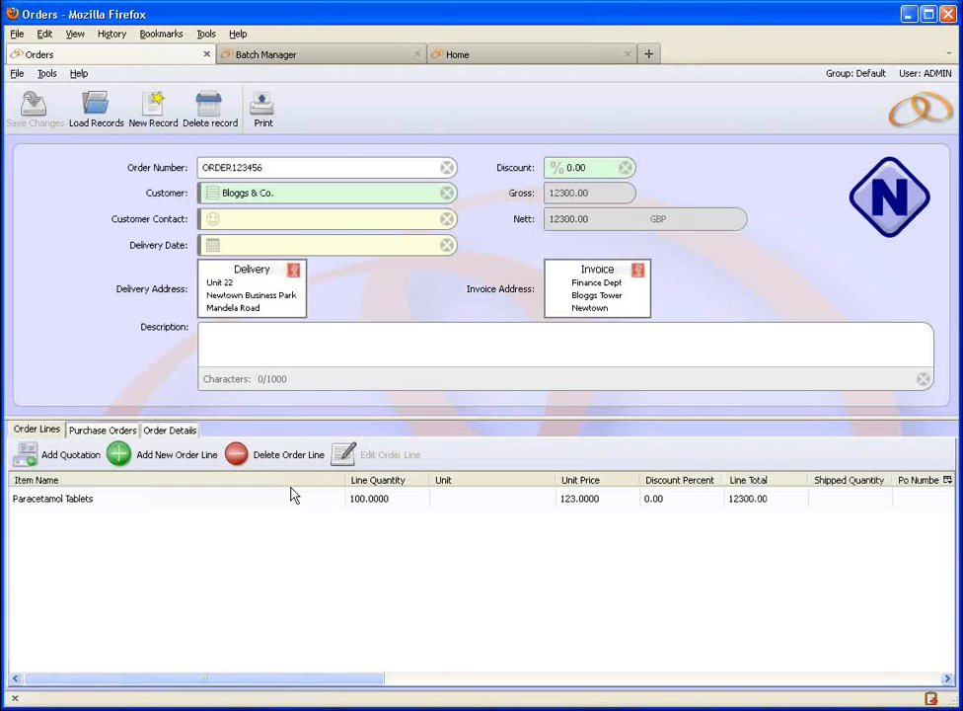
- Set the quantity of the Paracetamol Tablets order line to 75 and save the order
click(178, 507)
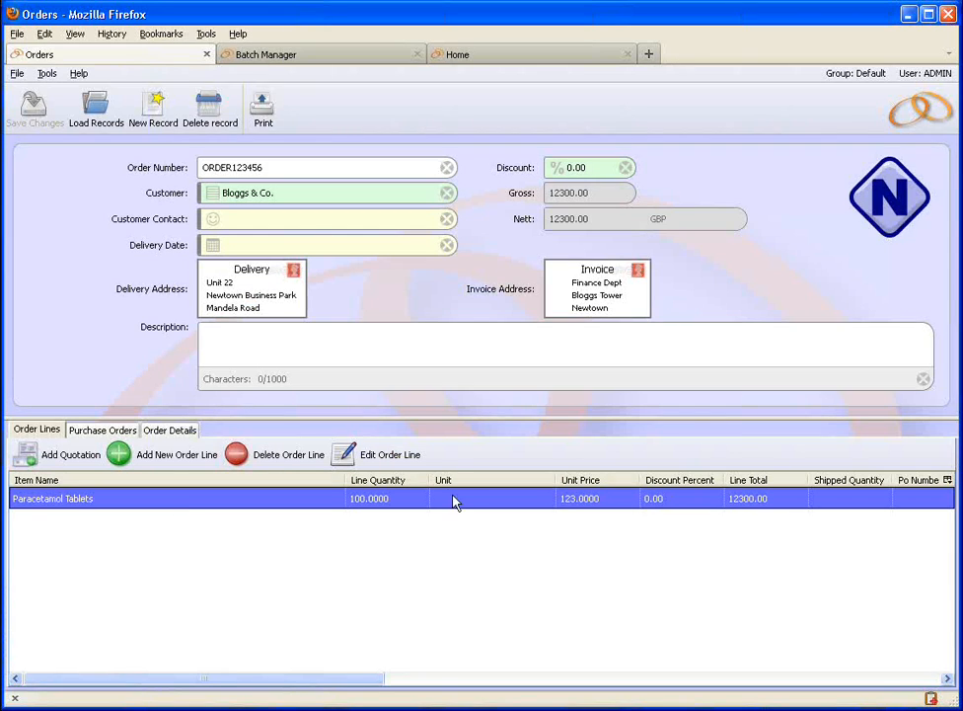
click(351, 454)
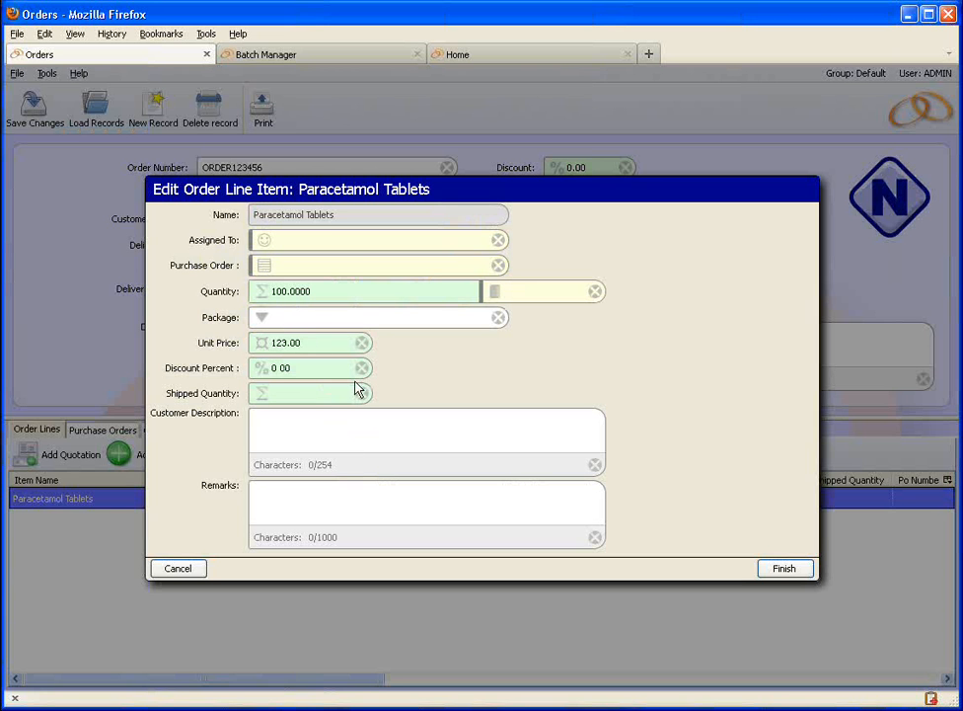
drag(339, 290, 243, 301)
text(75)
click(785, 569)
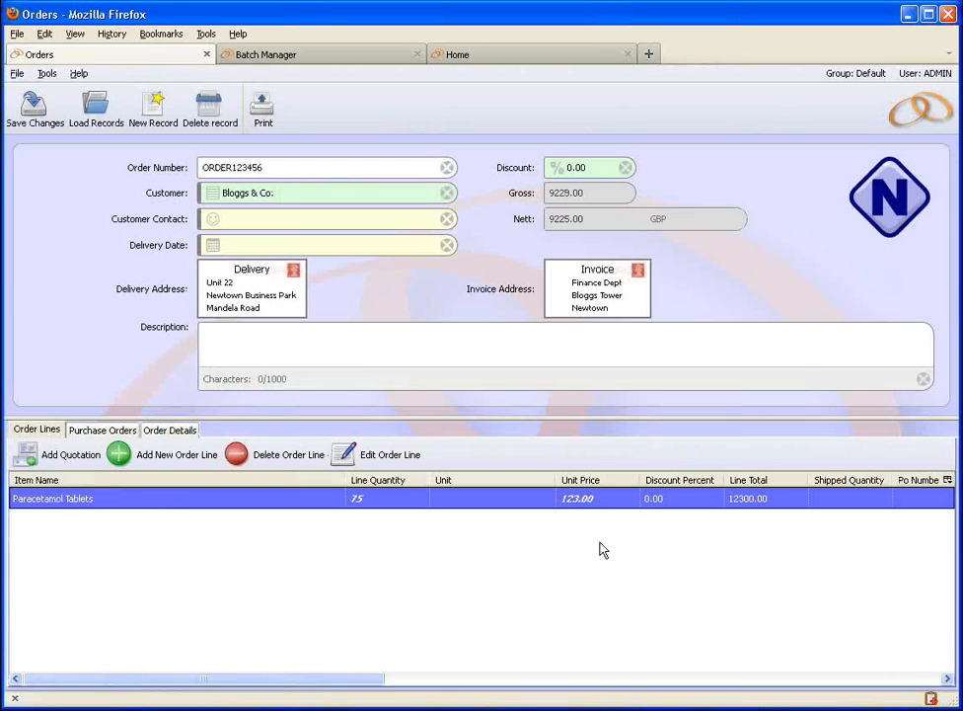
click(30, 111)
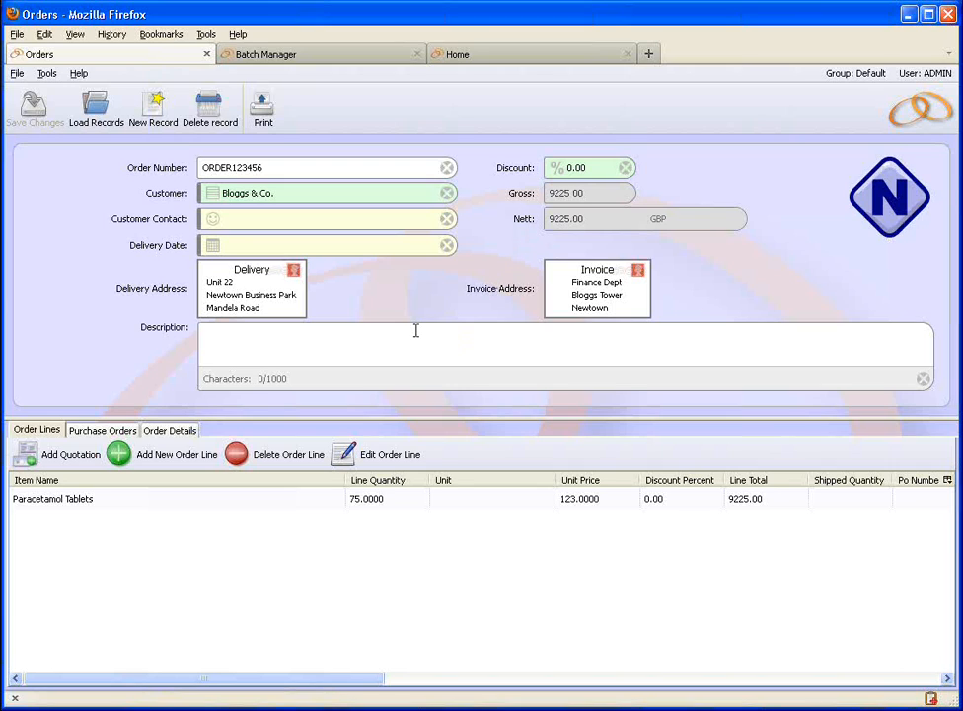
- Add the PVC BLISTER material as an order line with quantity 5, save the order, and check its order details
click(178, 455)
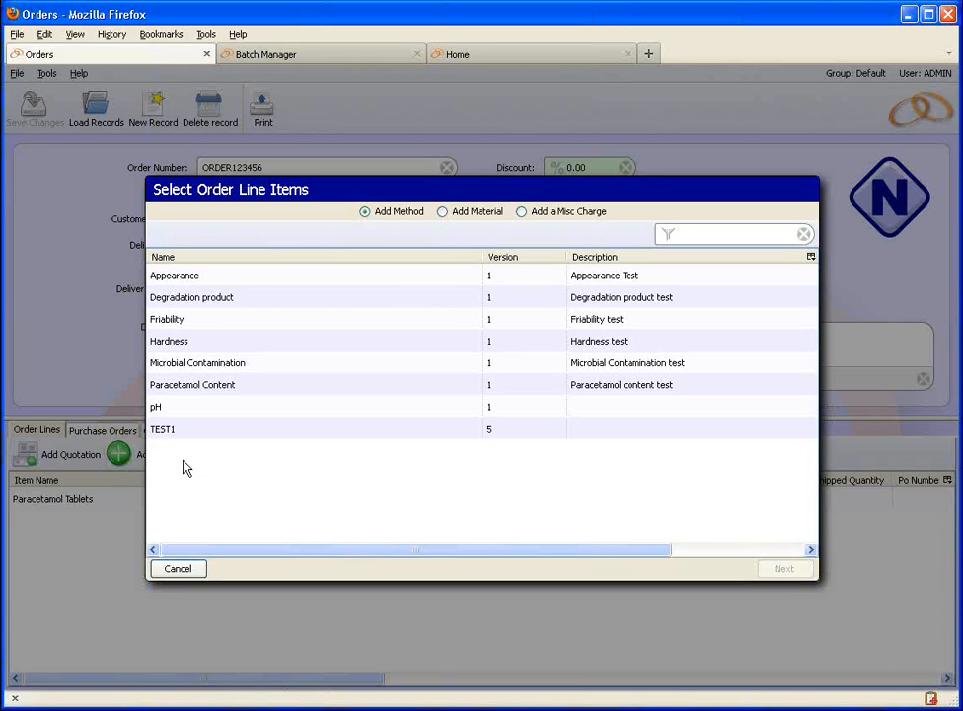
click(445, 213)
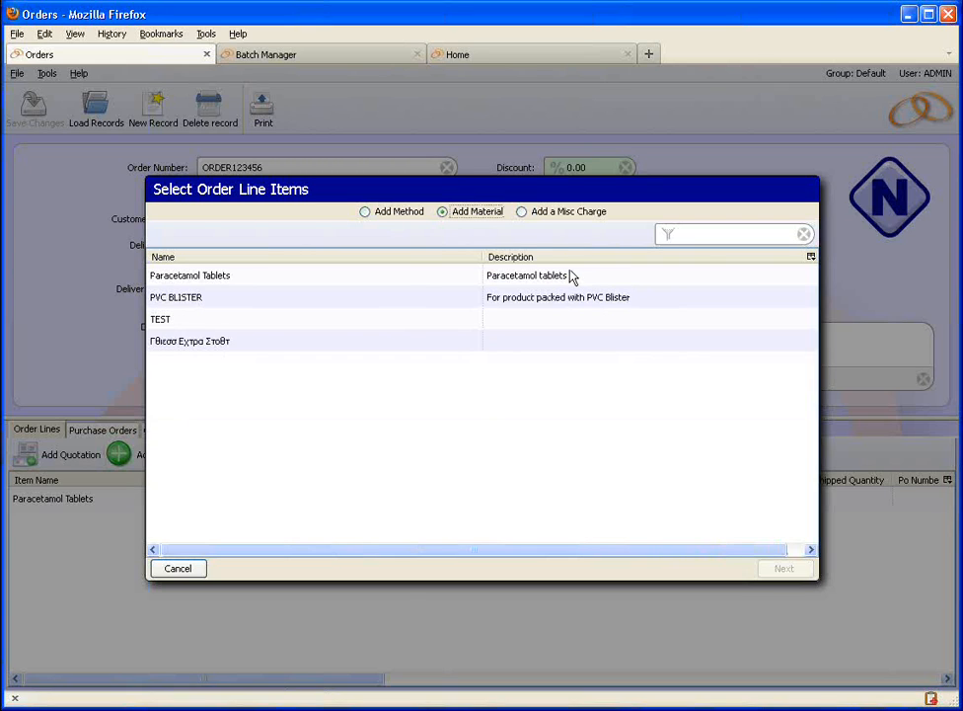
click(543, 212)
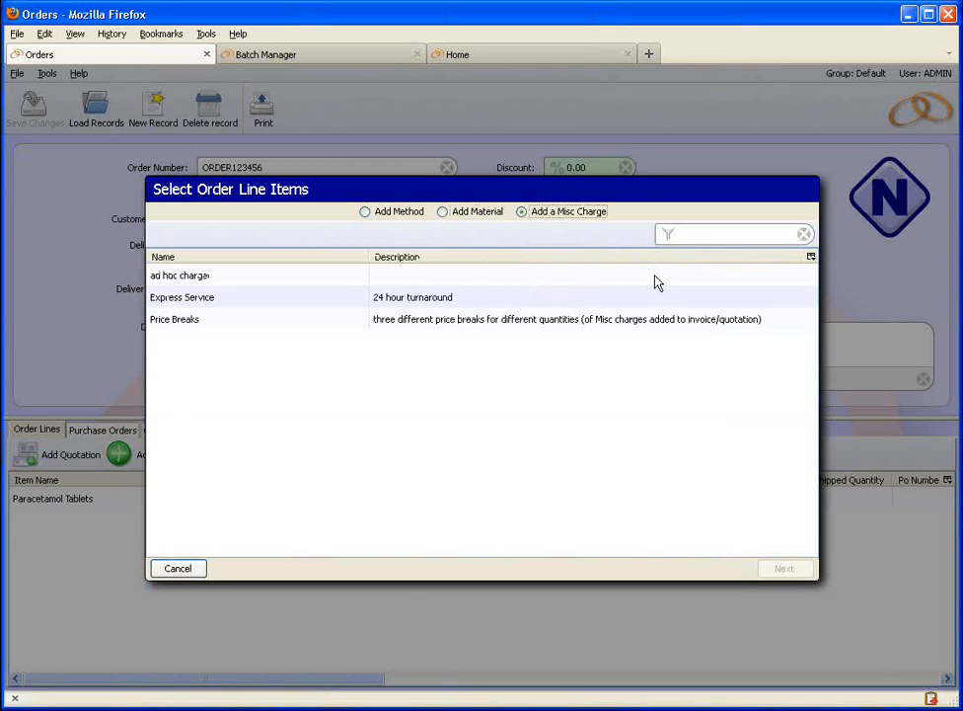
click(376, 214)
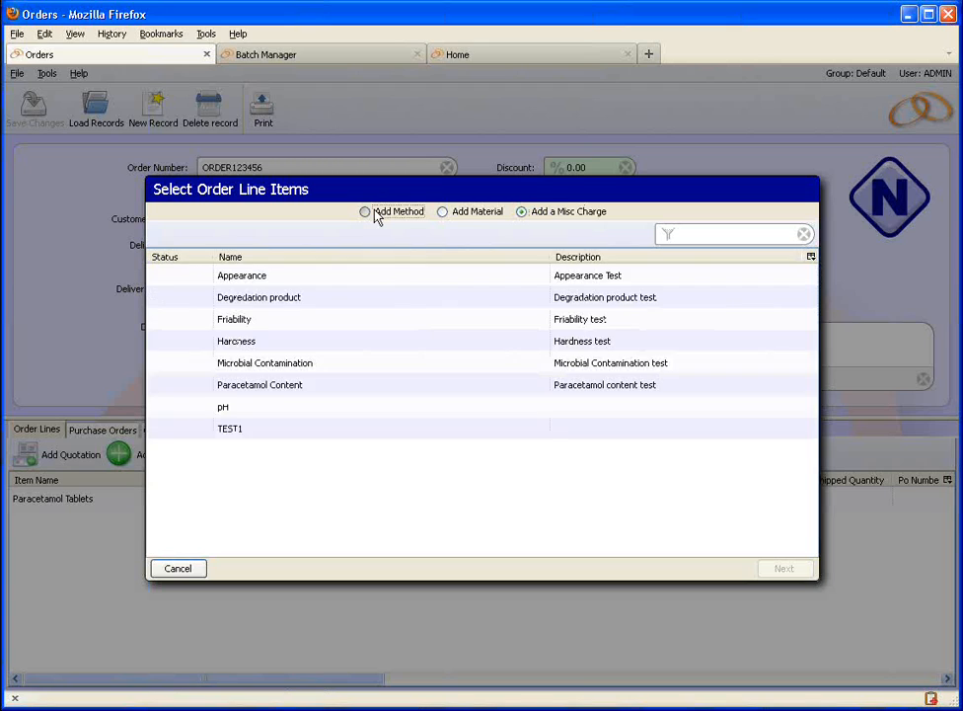
click(455, 214)
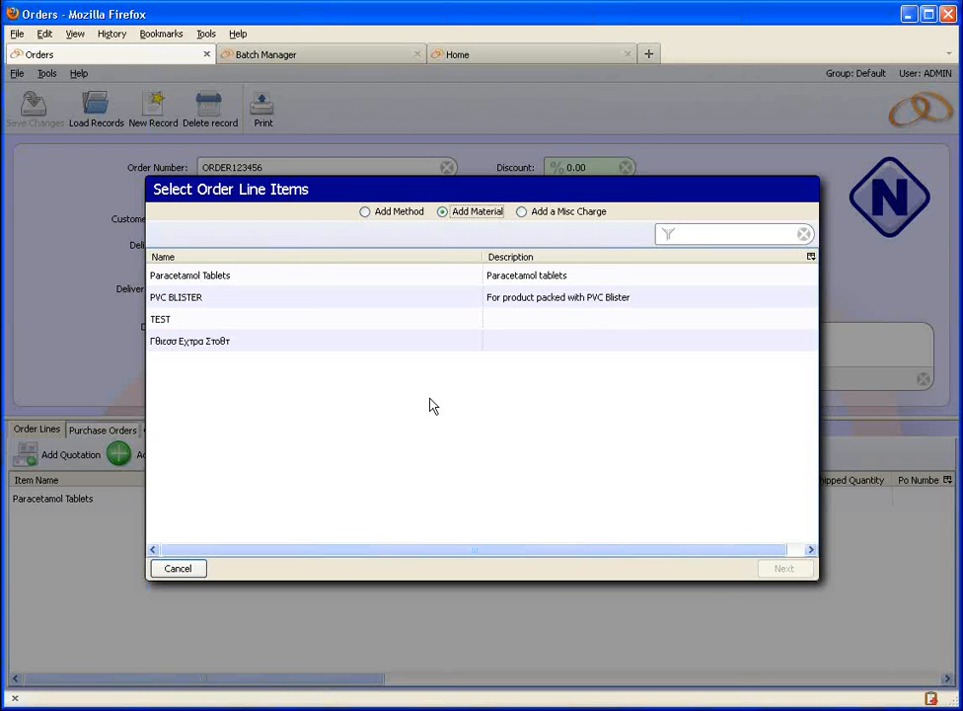
click(194, 299)
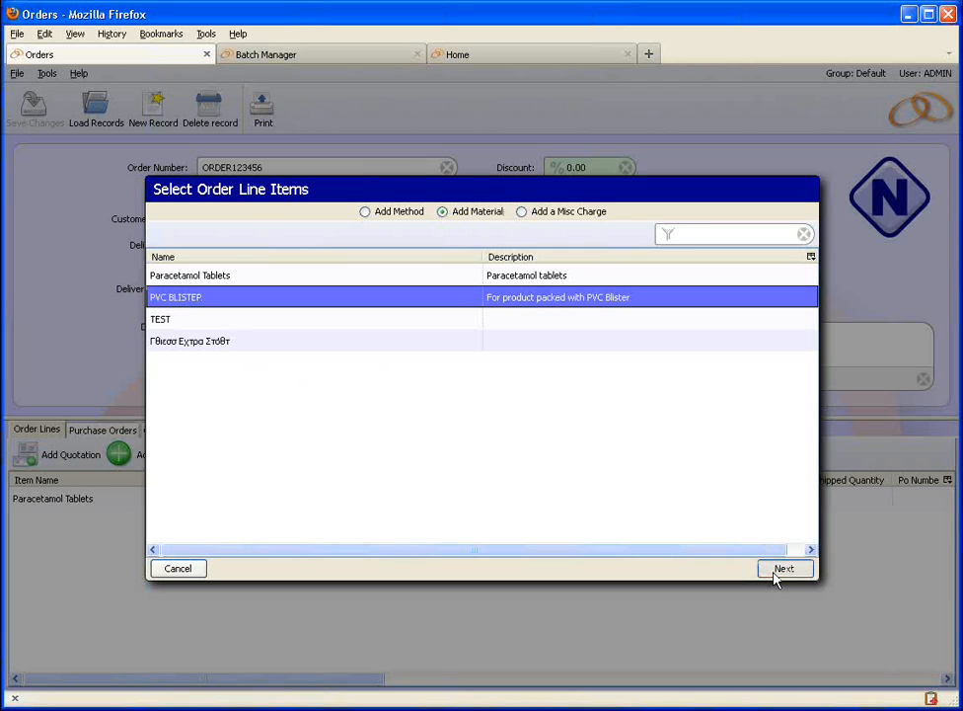
click(775, 577)
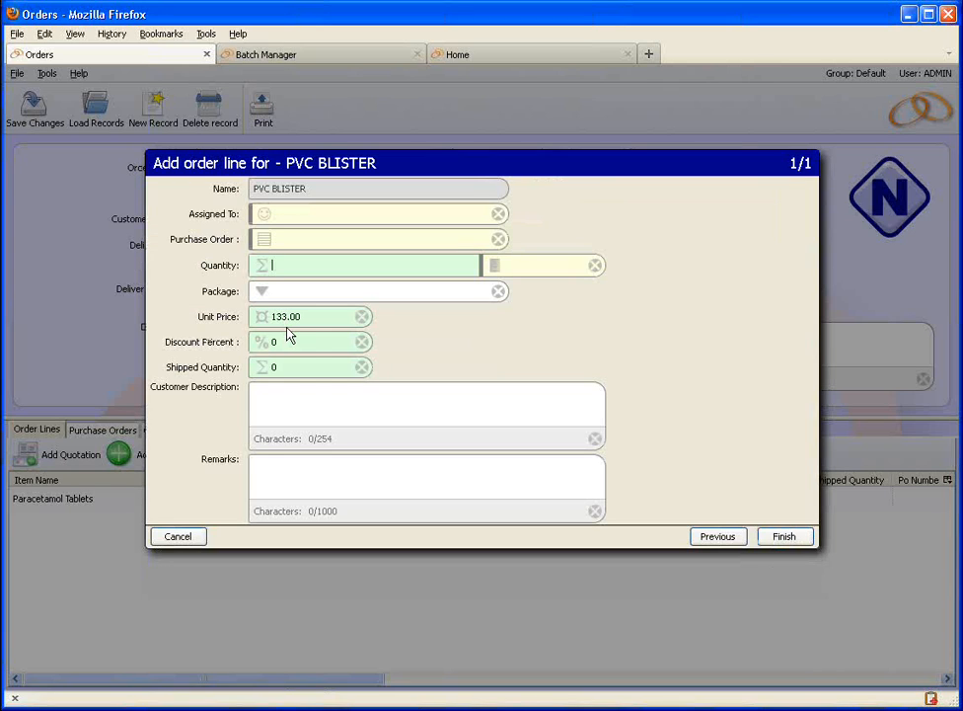
text(5)
click(775, 544)
click(44, 119)
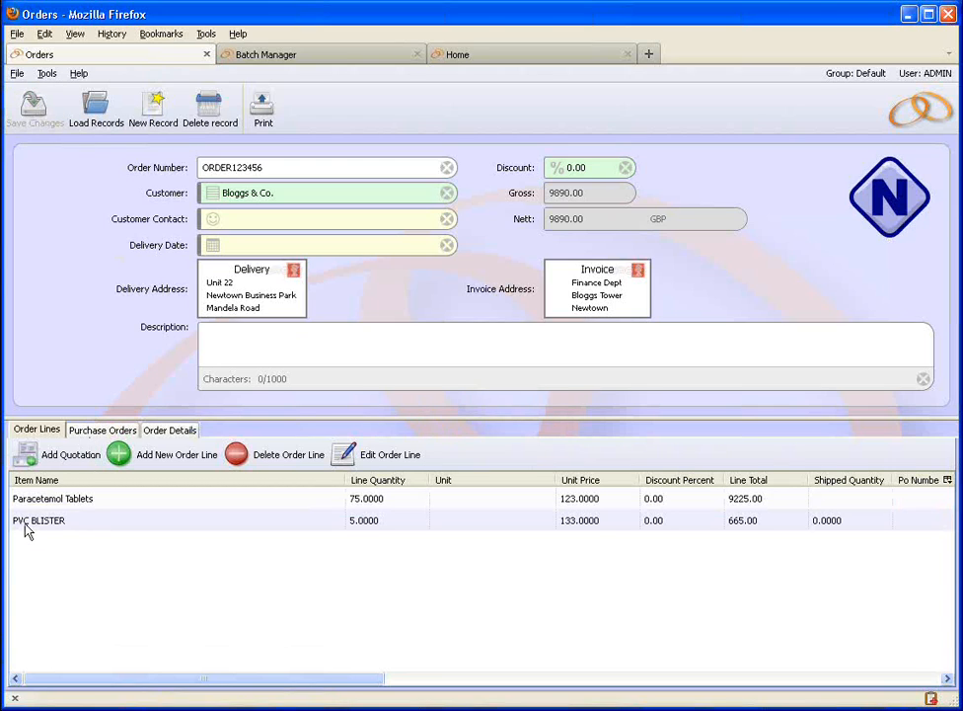
click(169, 431)
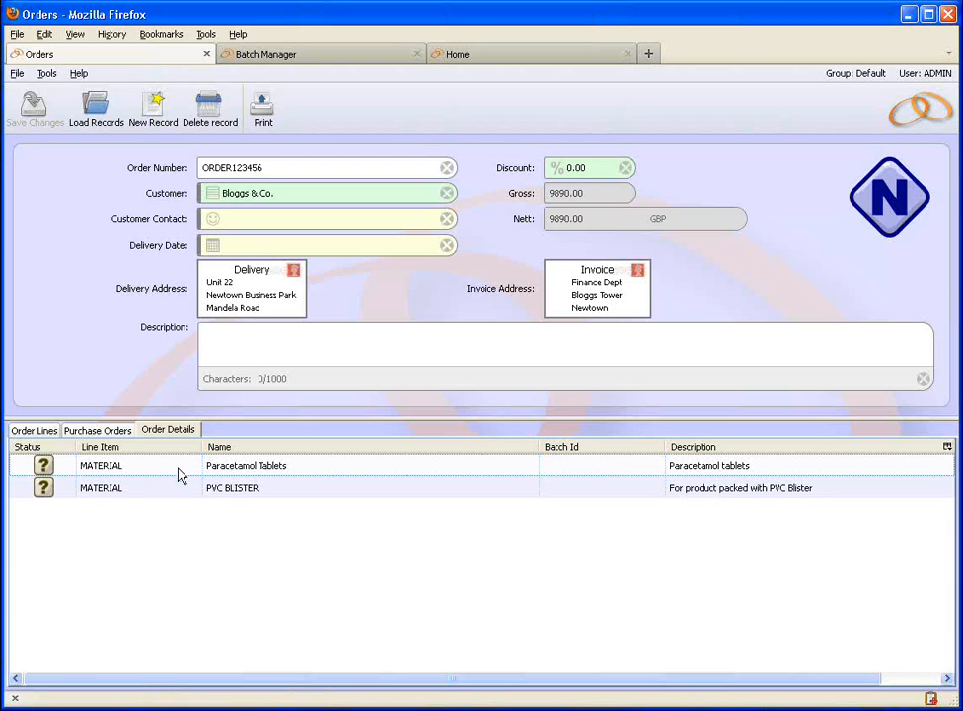
click(34, 430)
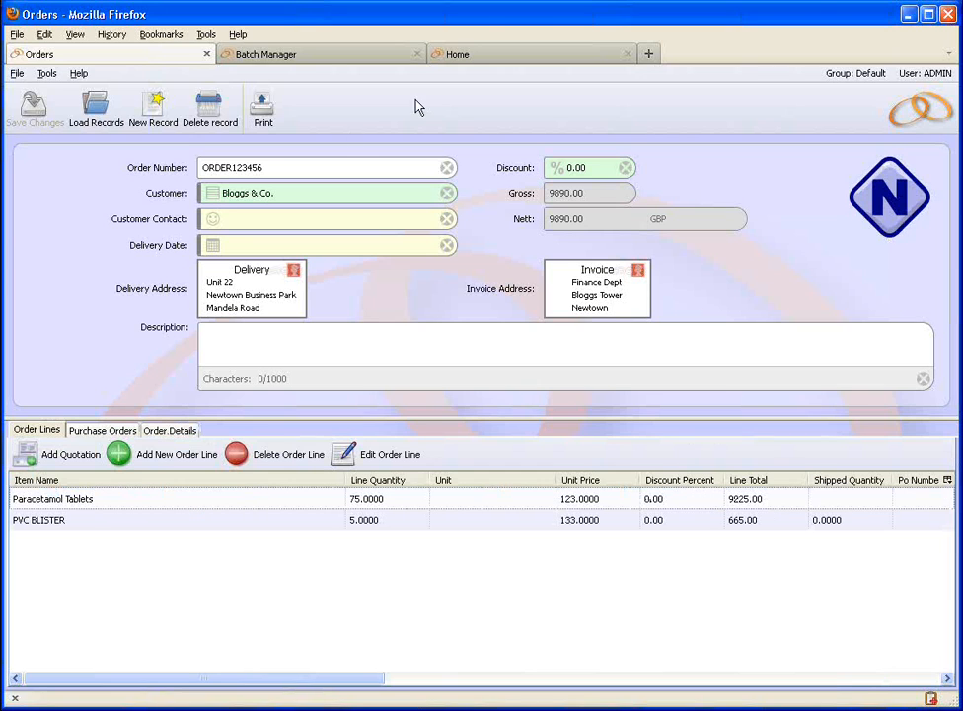
- Switch to Batch Manager, create a batch record with Bloggs & Co. as its customer, and save it
click(332, 59)
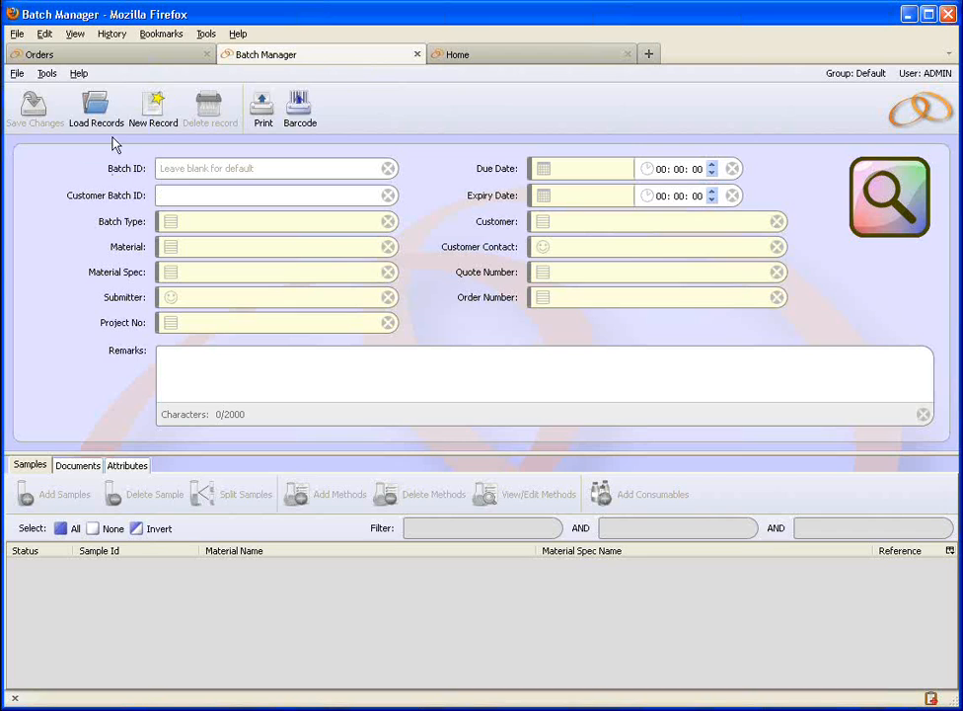
click(145, 111)
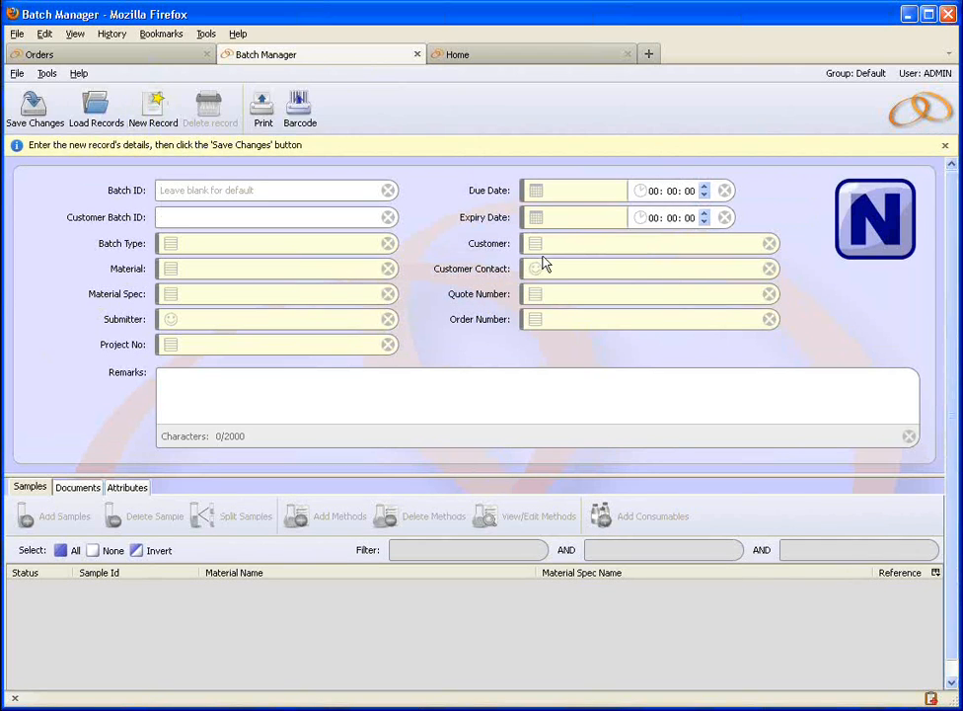
click(533, 252)
click(533, 247)
click(378, 423)
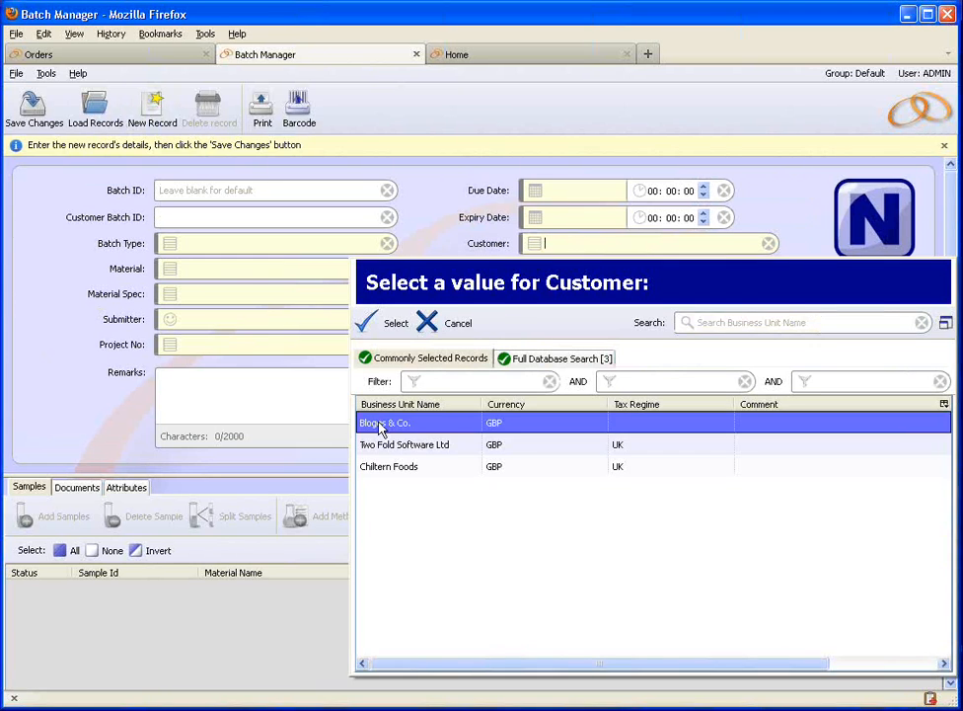
click(373, 328)
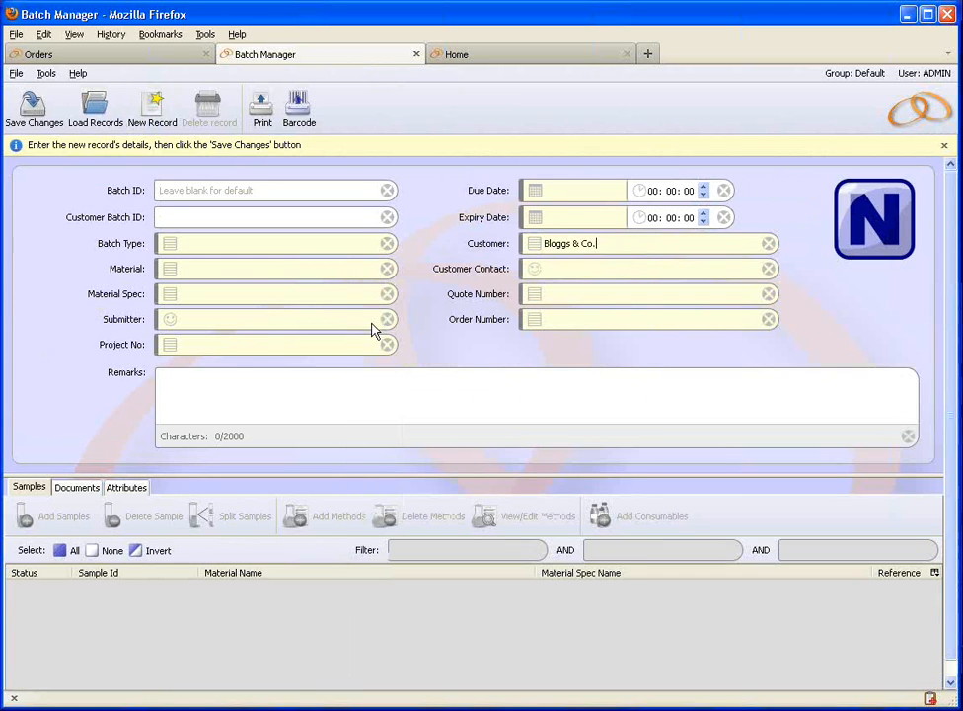
click(40, 118)
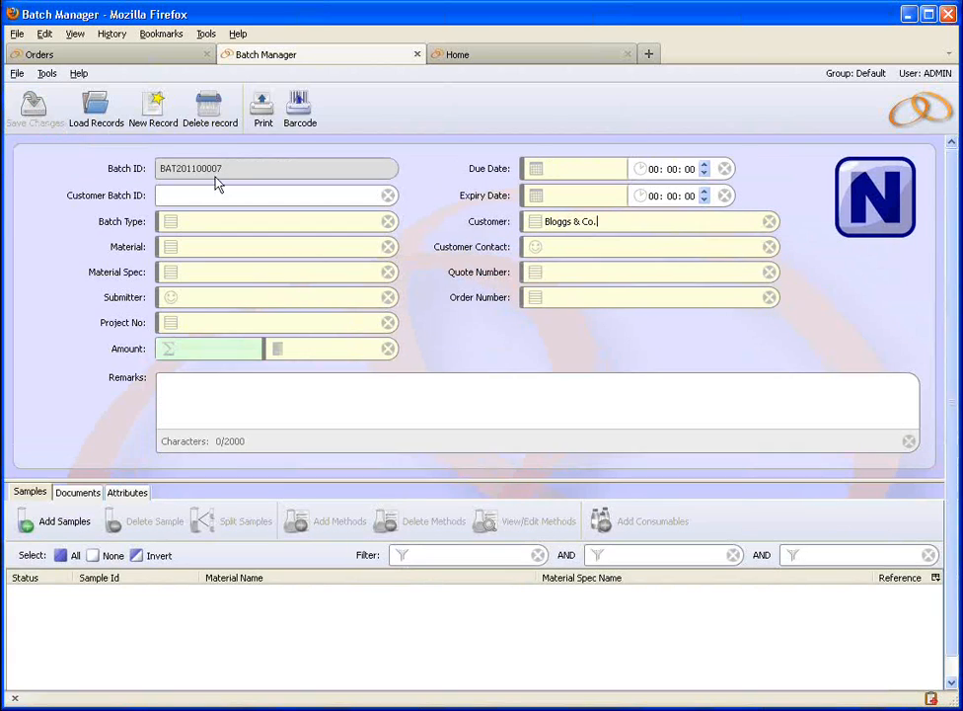
- Look up the orders that can be selected for the batch's Order Number
click(535, 298)
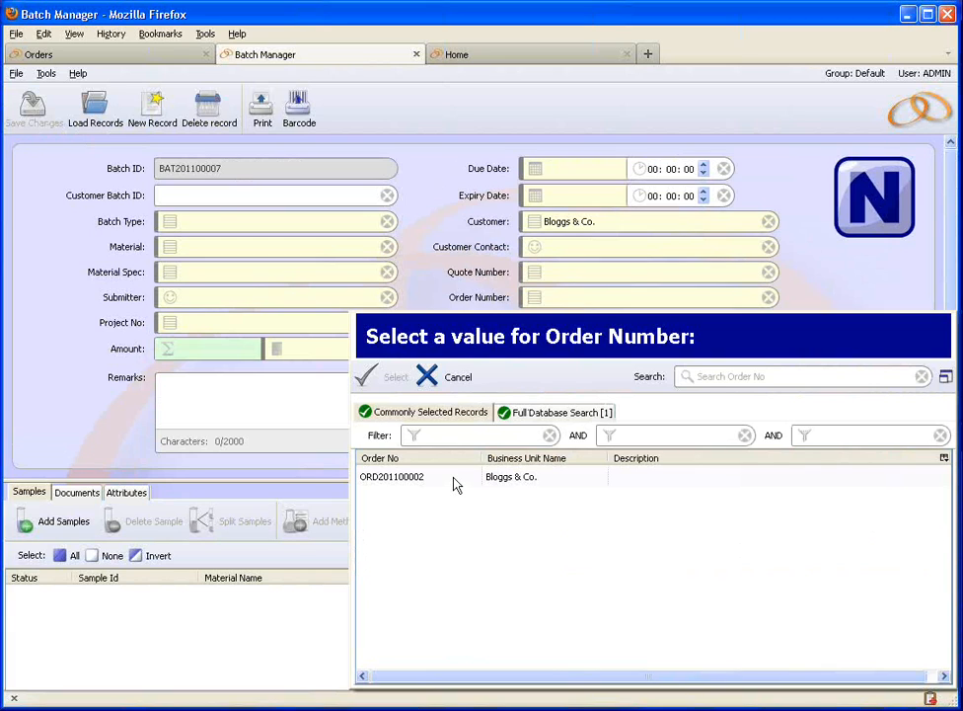
click(385, 480)
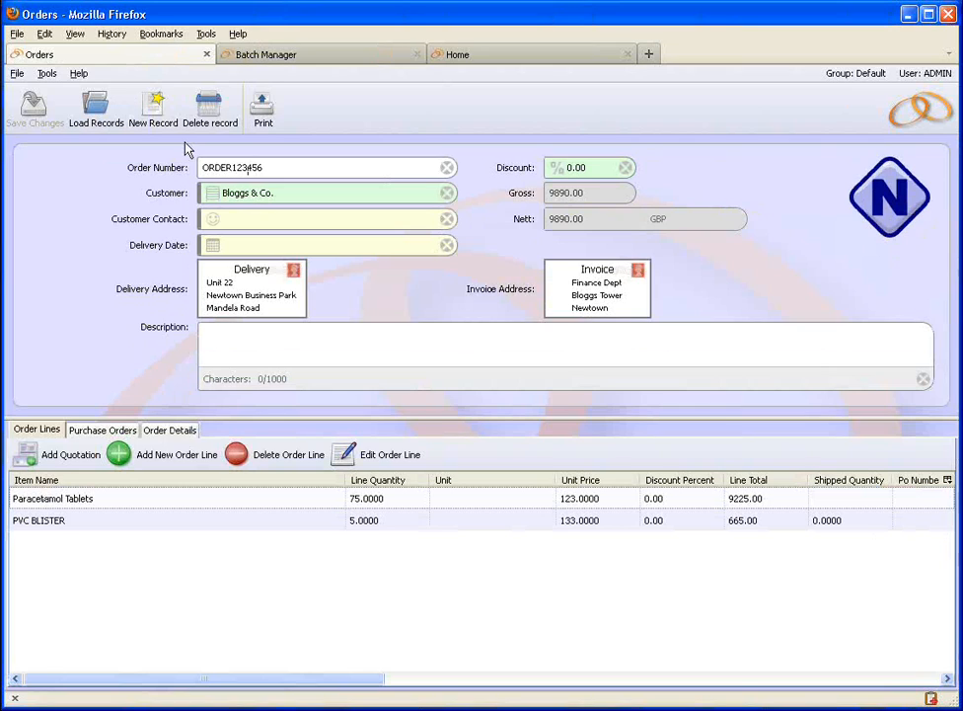
- In Orders, load all order records, view the order details of the Bloggs & Co. order with the 5.00 discount, and hide the record list
click(103, 116)
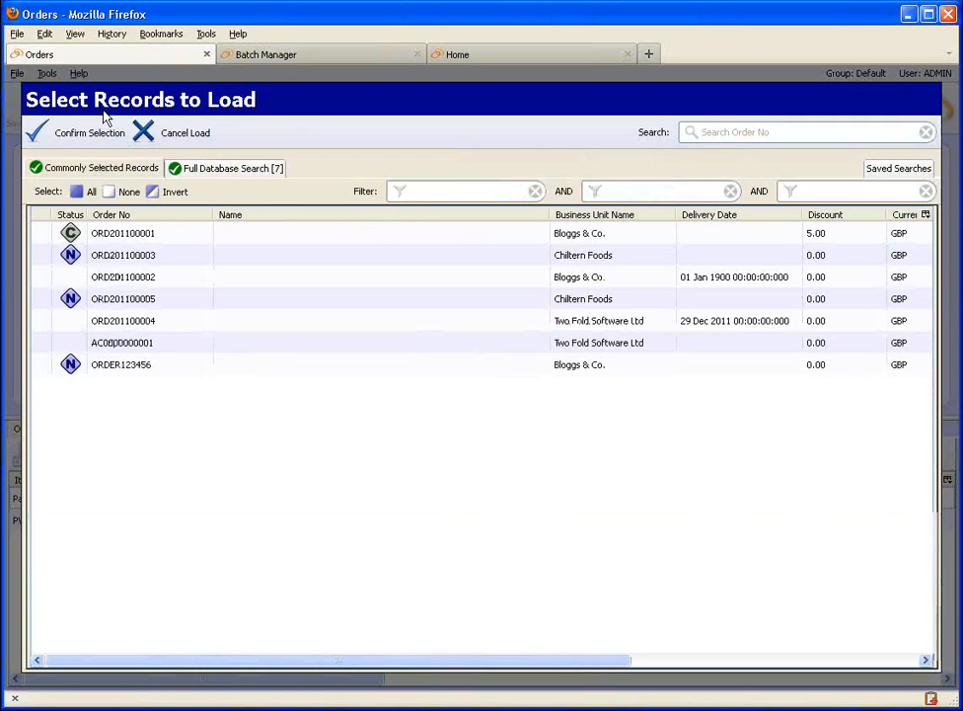
click(78, 191)
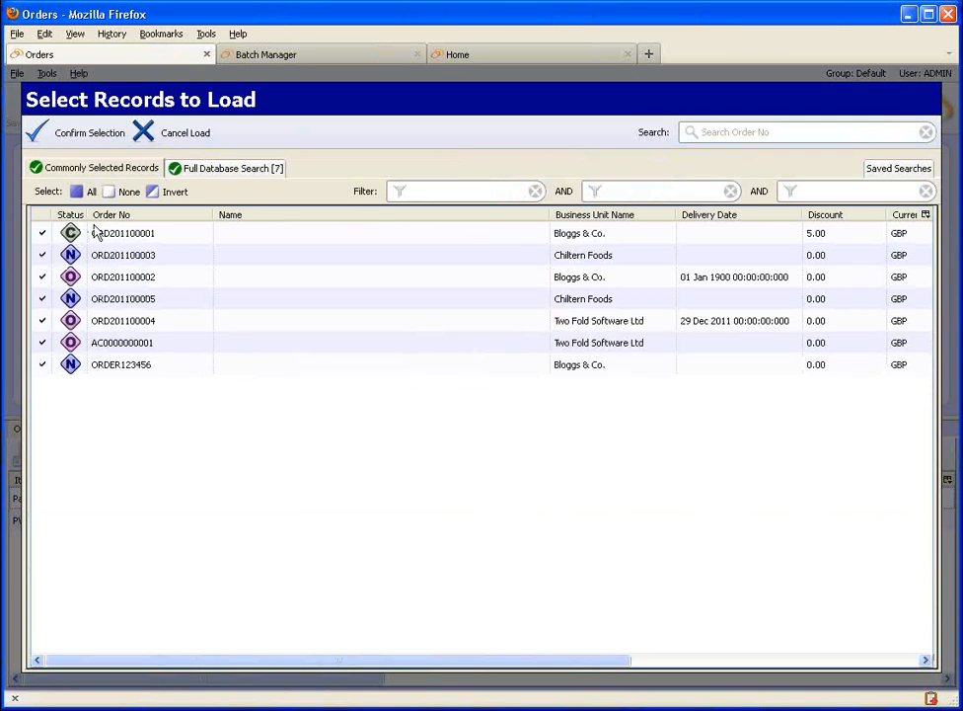
click(102, 139)
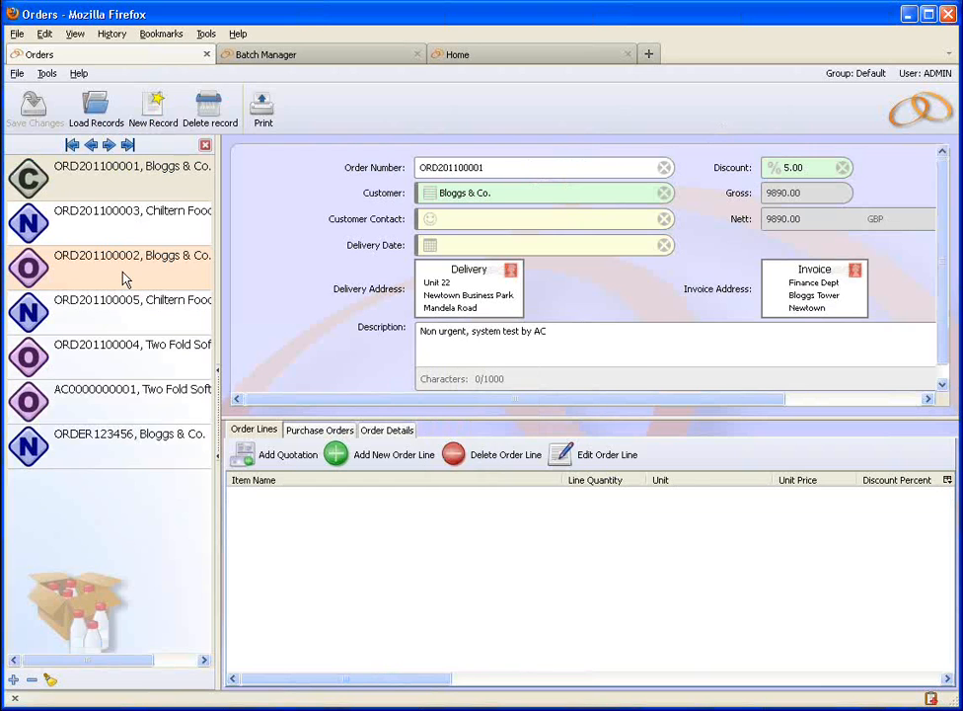
click(396, 430)
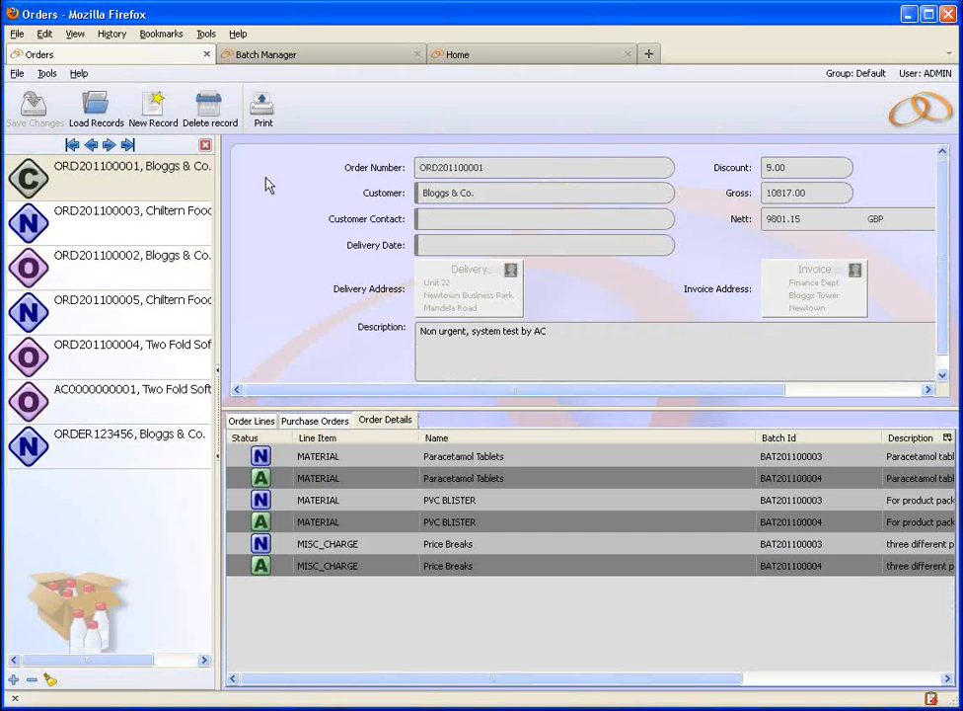
click(206, 144)
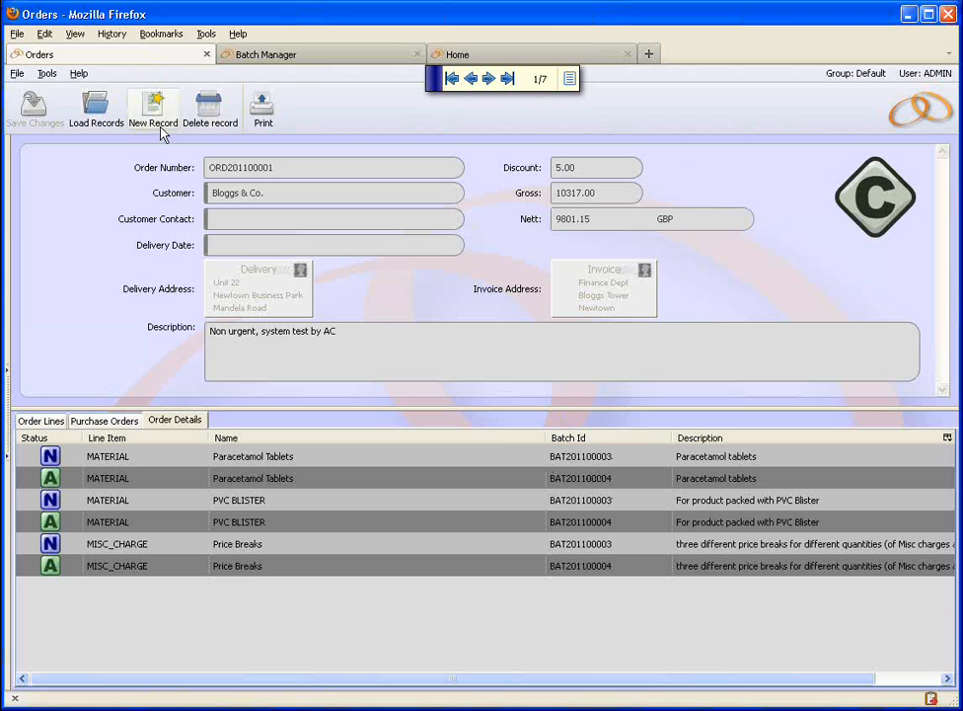
- Load only the new Bloggs & Co. order that has no discount
click(93, 123)
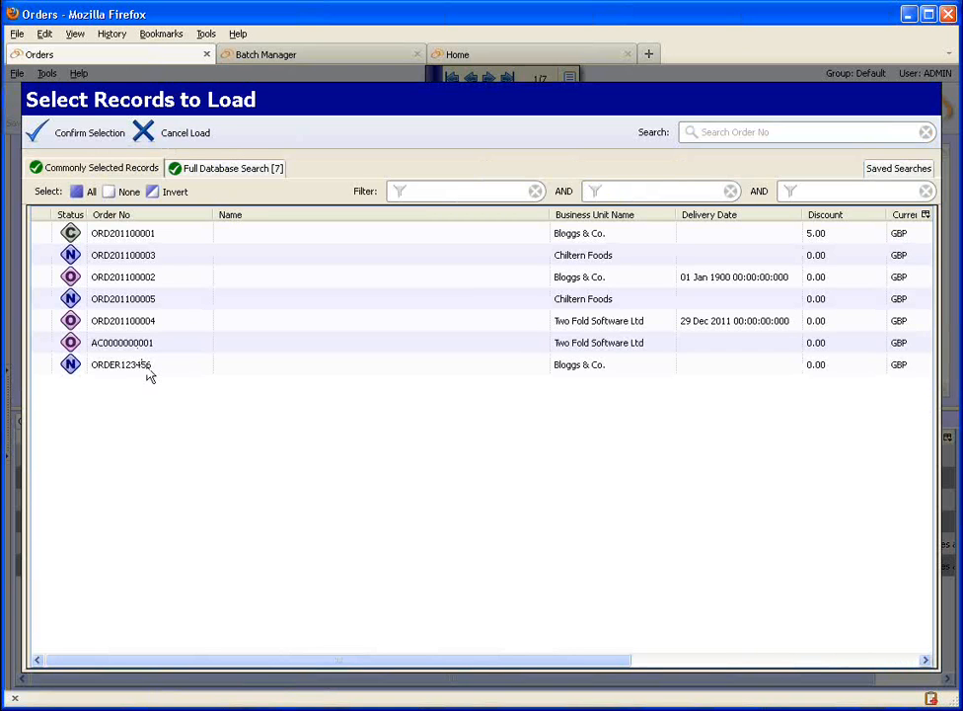
click(148, 367)
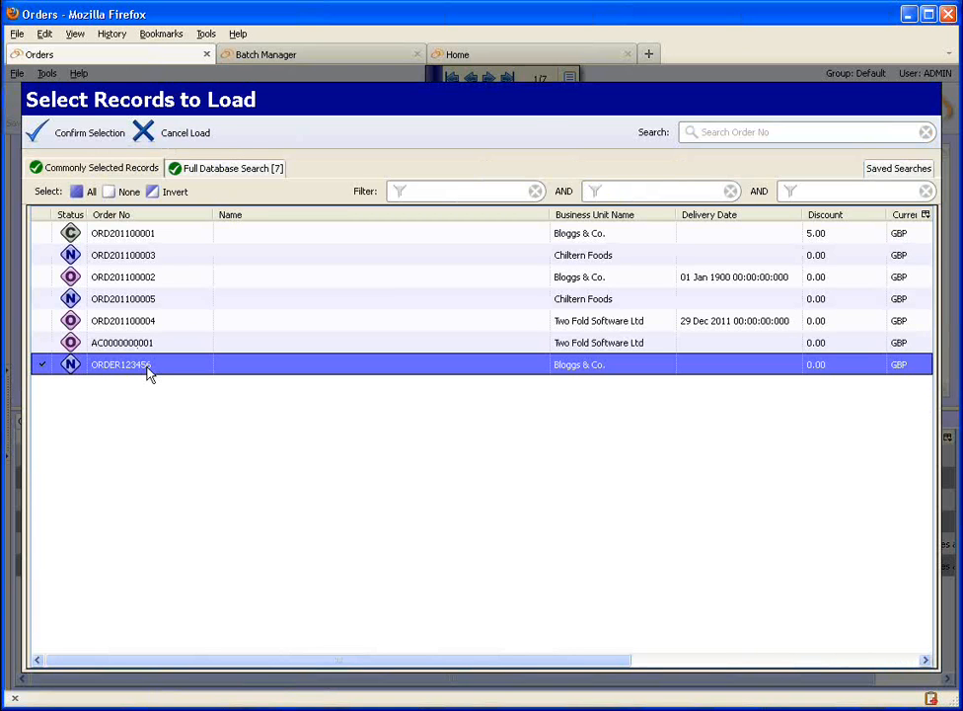
double_click(147, 367)
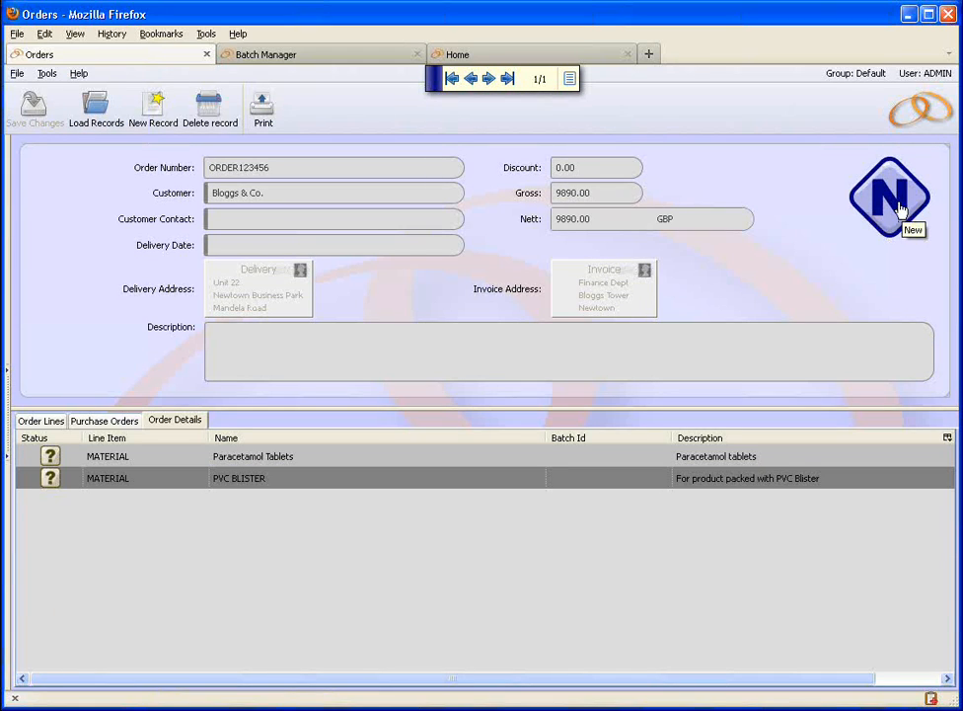
- Check the batch in Batch Manager, and return to Orders to review the loaded order's lines, purchase orders and details
click(309, 59)
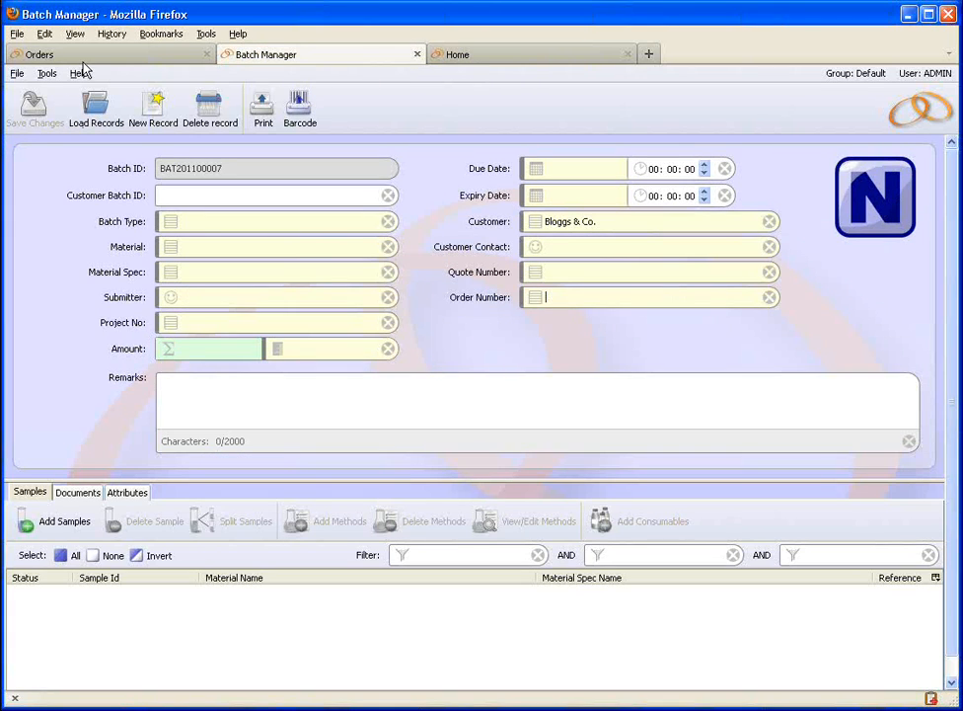
click(82, 59)
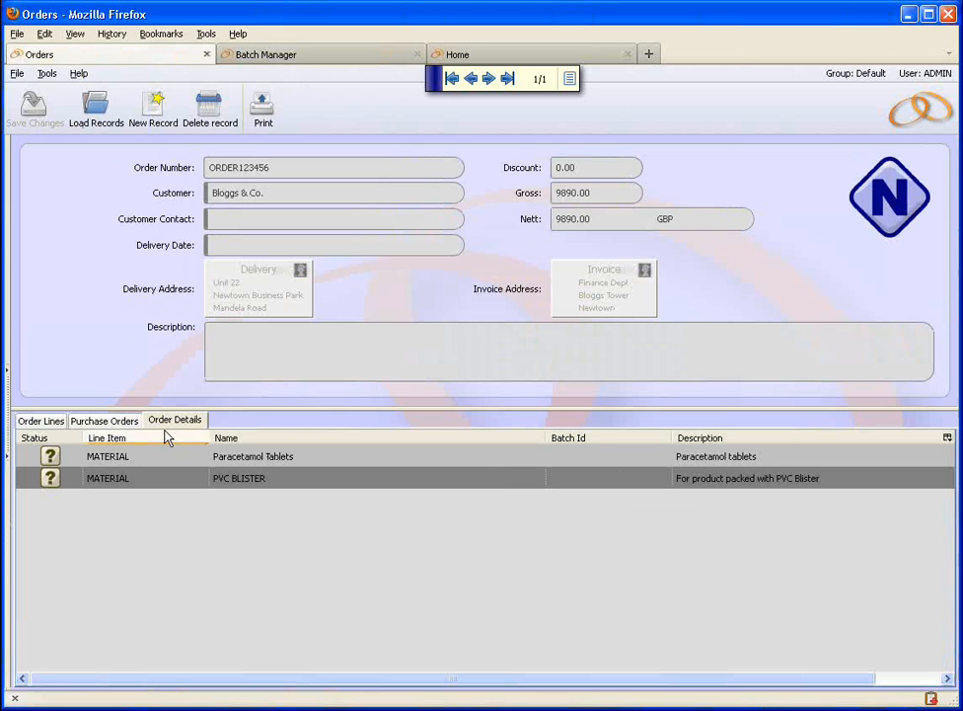
click(57, 422)
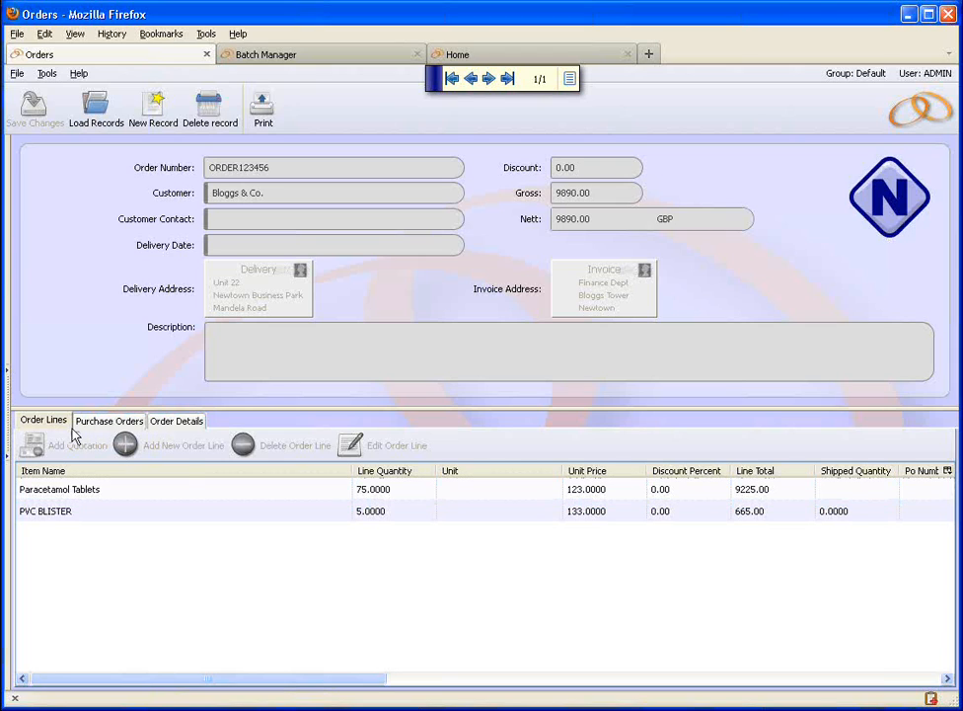
click(112, 425)
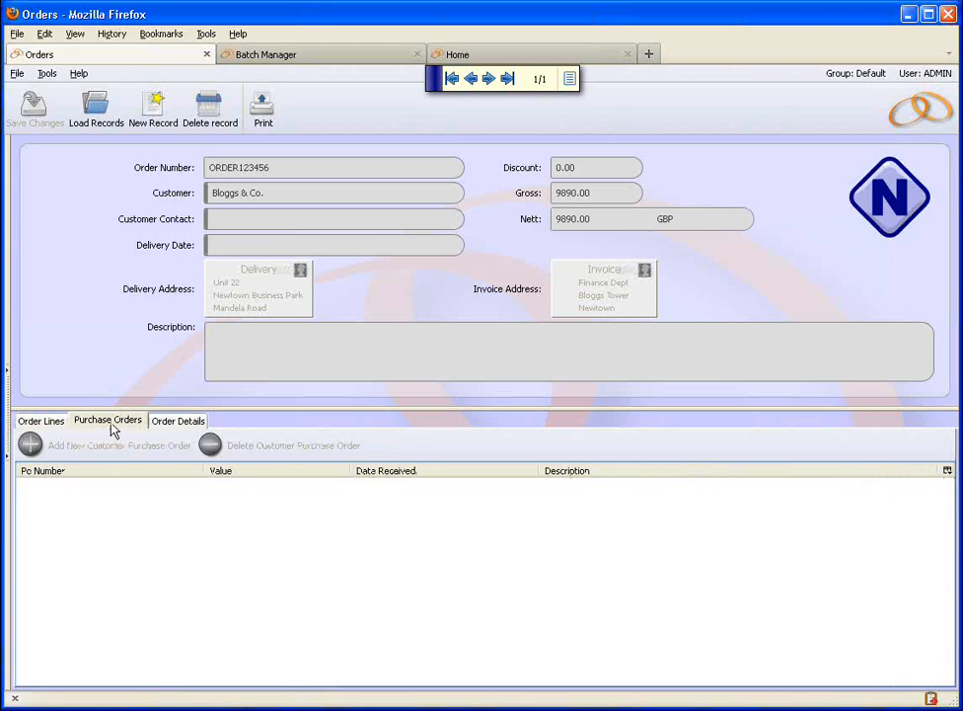
click(177, 422)
click(103, 421)
- Load all orders again, open the new Bloggs & Co. order, and select its PVC BLISTER line in the order lines
click(98, 106)
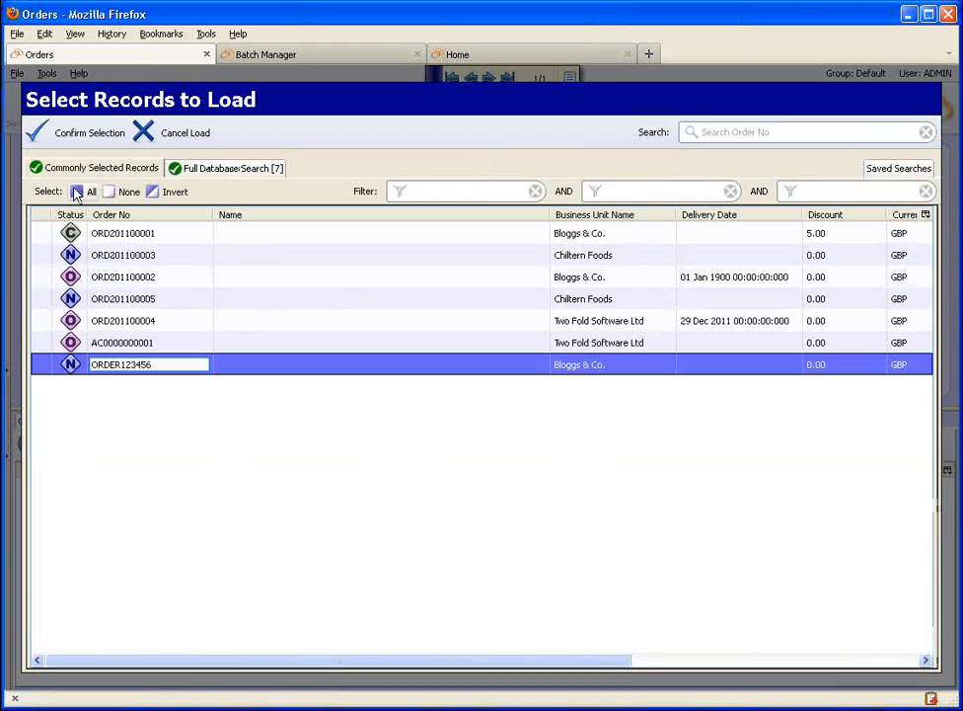
click(87, 133)
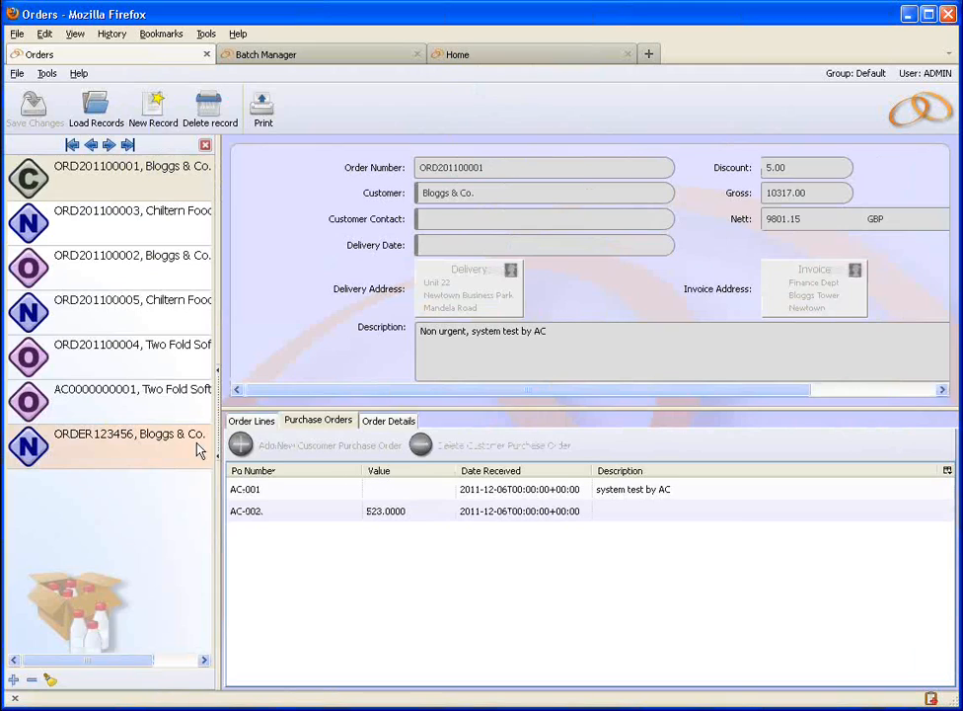
click(135, 450)
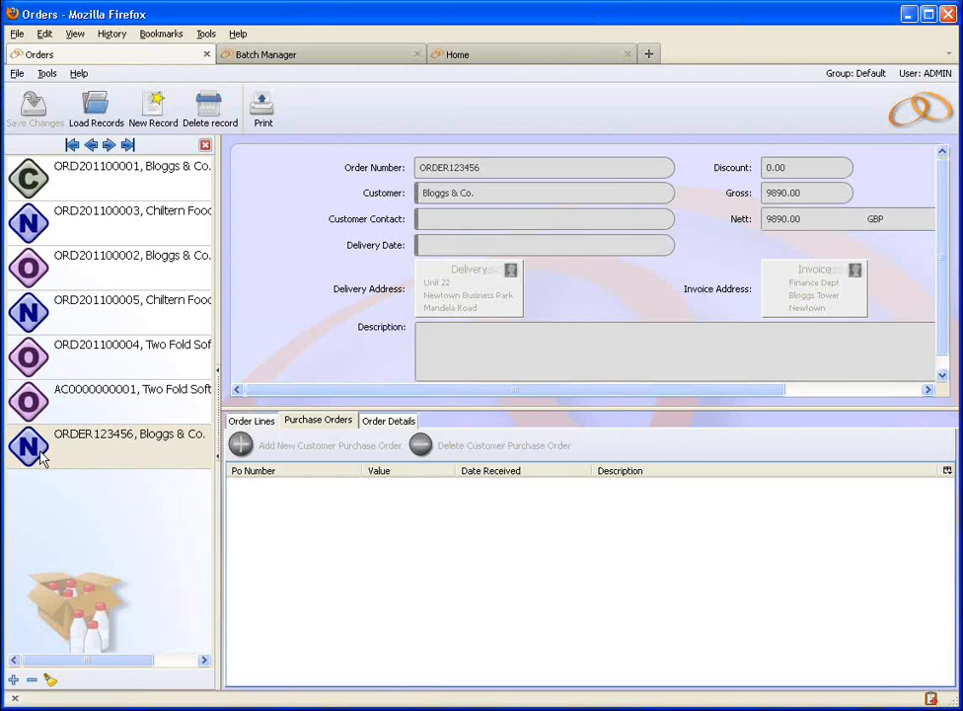
click(205, 145)
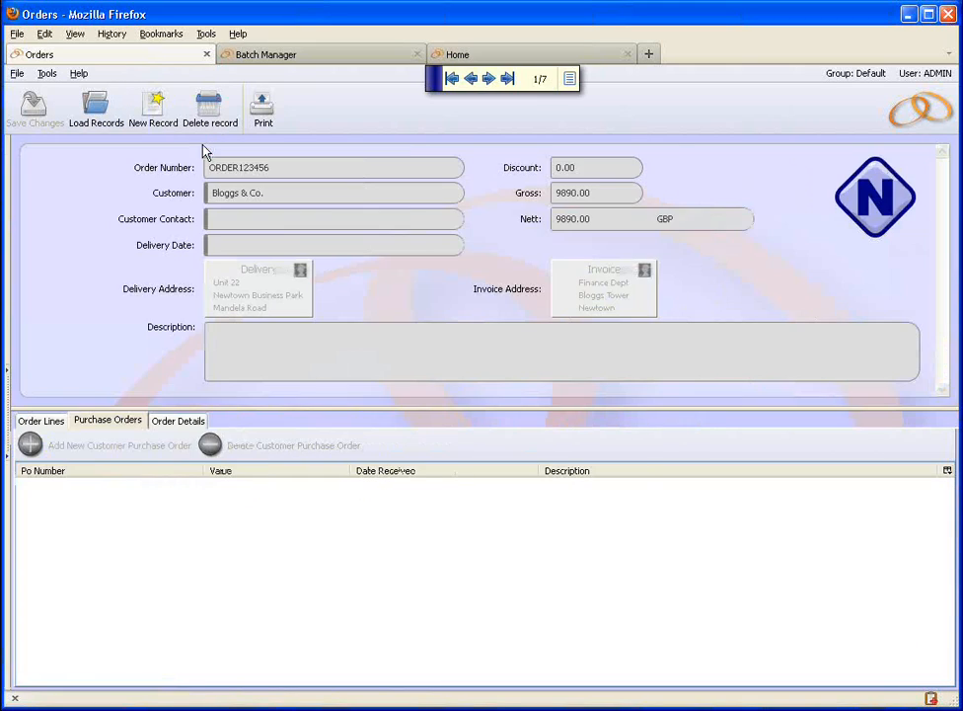
click(39, 422)
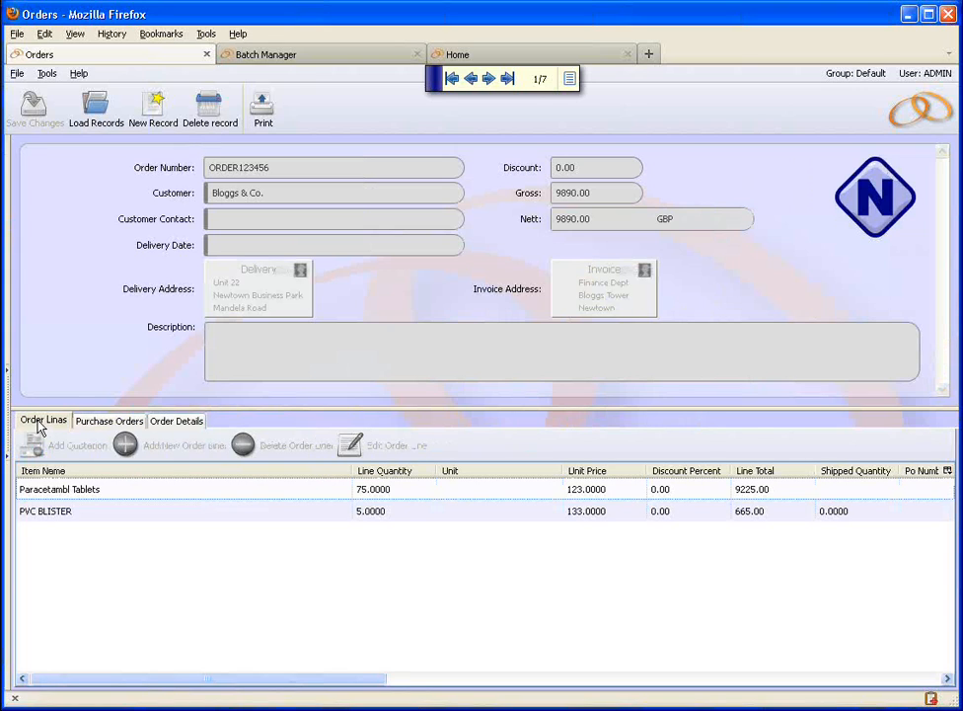
click(107, 498)
click(96, 515)
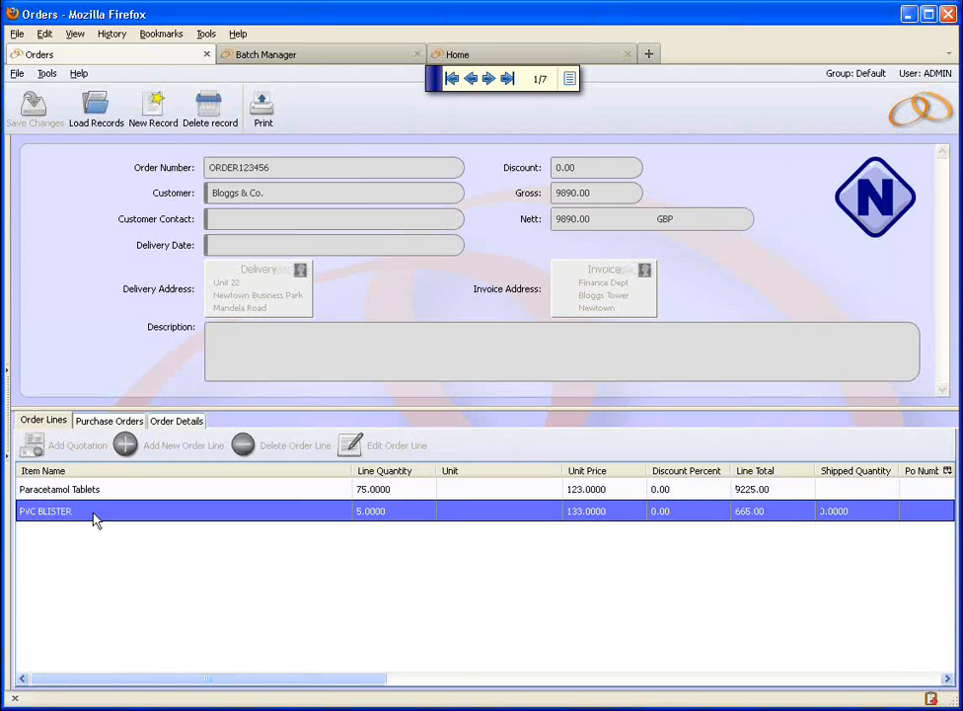
- Change the status of the new Bloggs & Co. order to Open and save the order
click(96, 500)
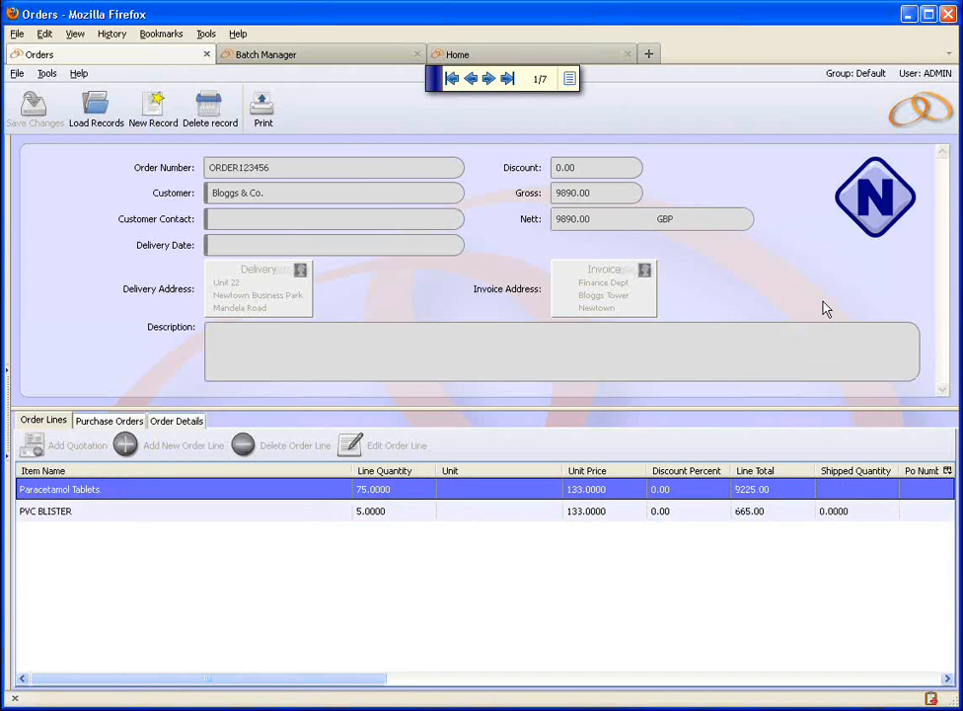
click(872, 204)
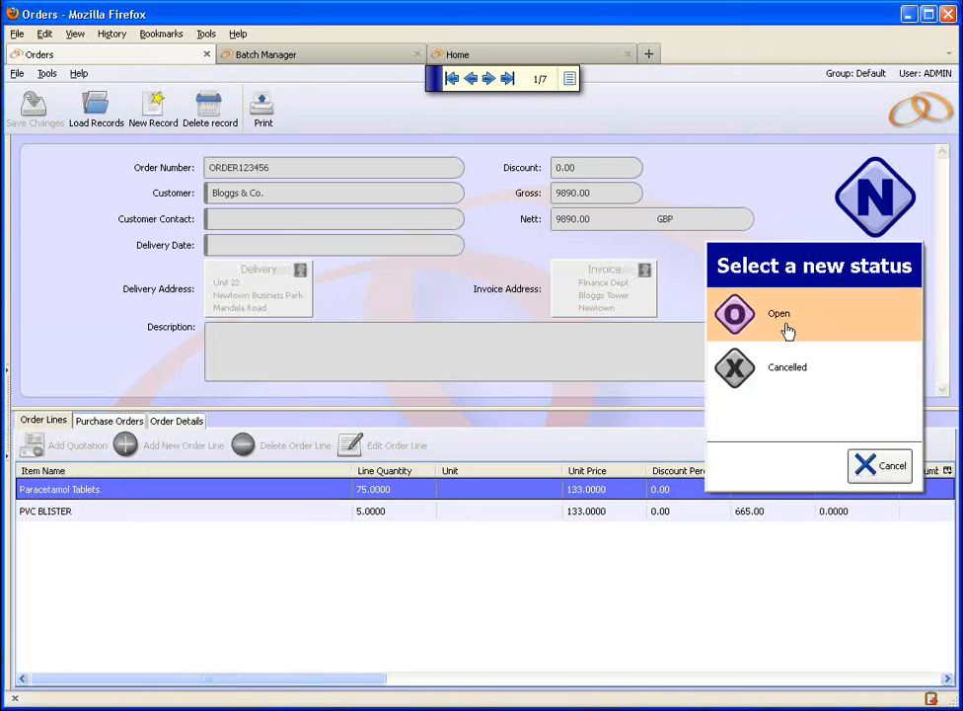
click(788, 331)
click(35, 112)
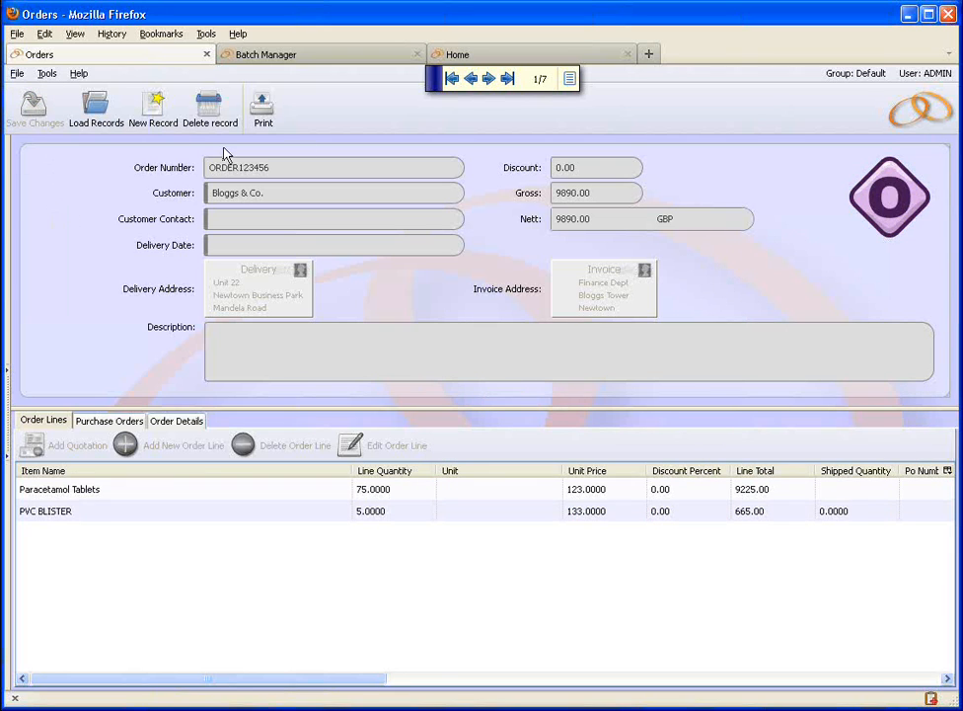
- In Batch Manager, link the Bloggs & Co. batch to the newly opened order through its Order Number field, and save the batch
click(372, 56)
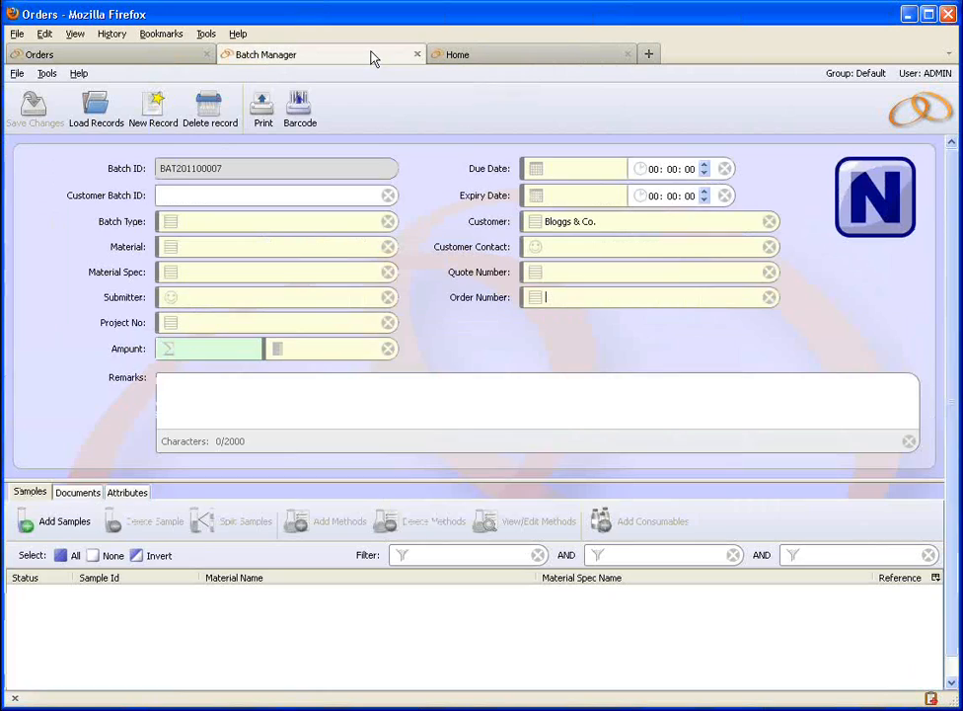
click(533, 302)
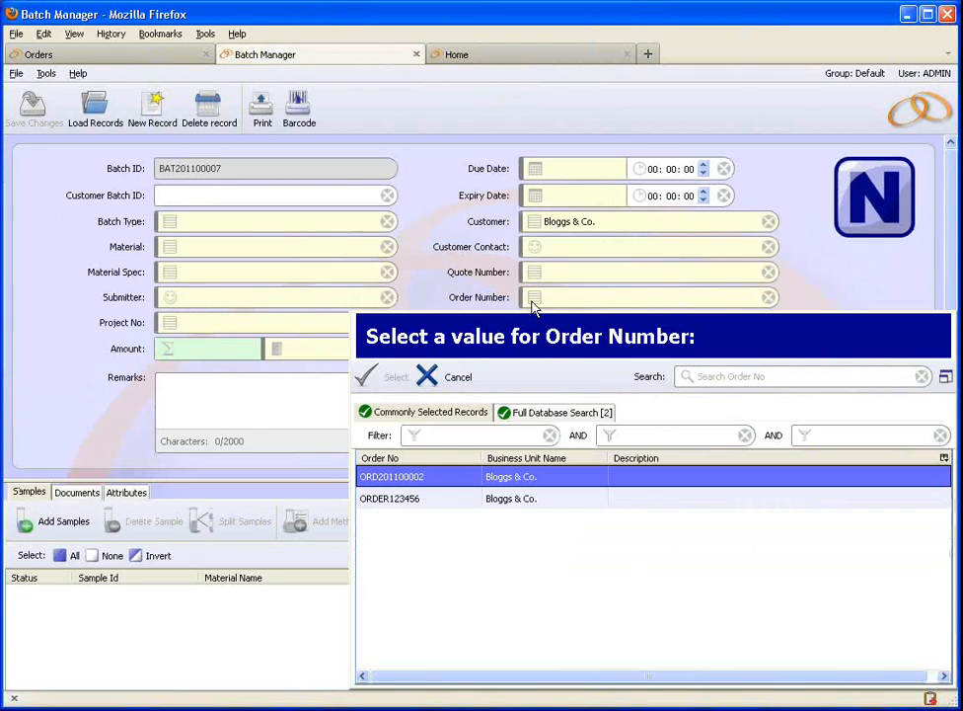
click(412, 499)
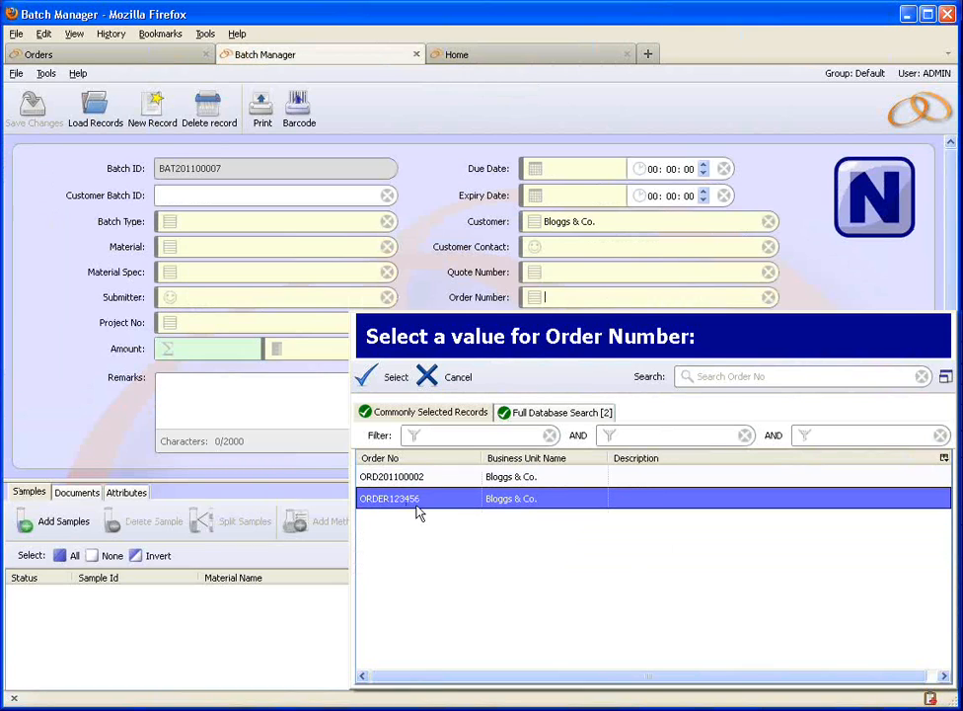
click(385, 381)
click(44, 117)
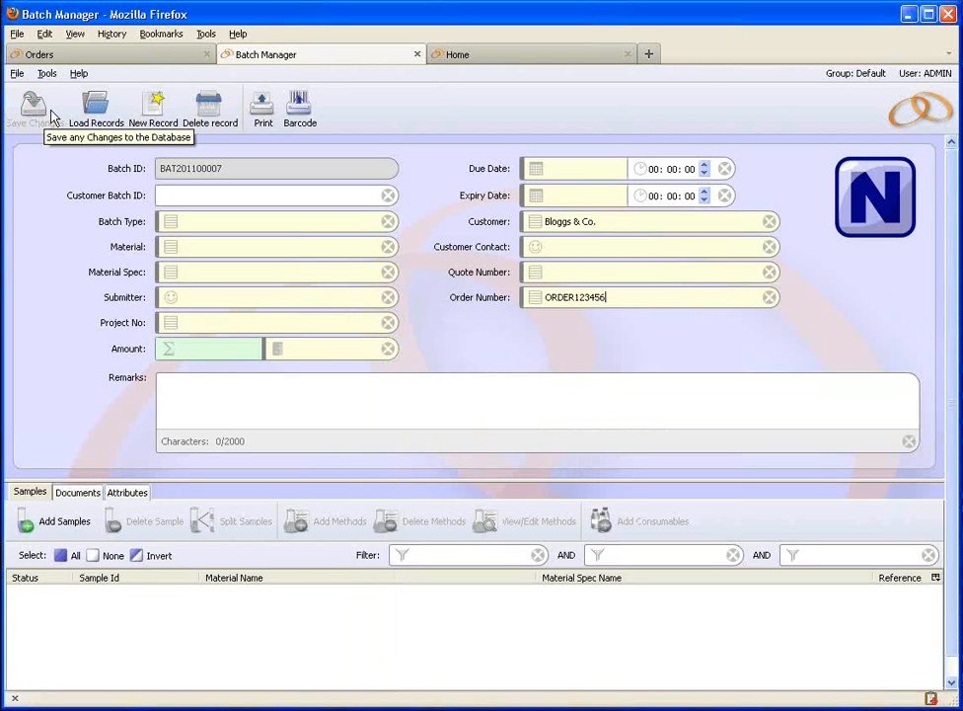
- Return to Orders, load all order records, open the new Bloggs & Co. order with no discount, and view its order details
click(138, 59)
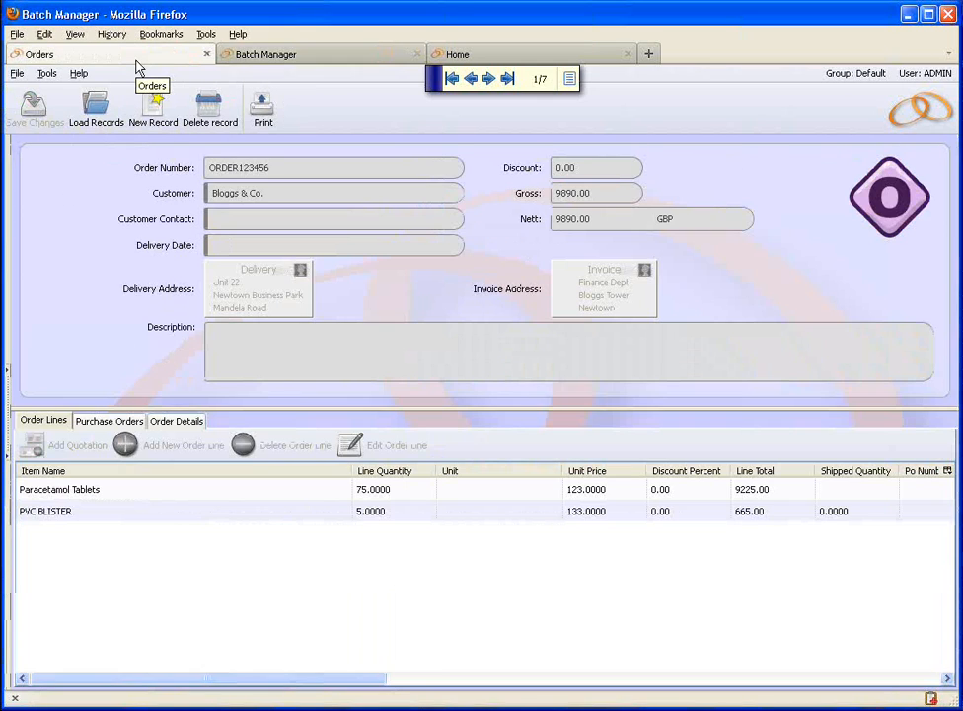
click(102, 116)
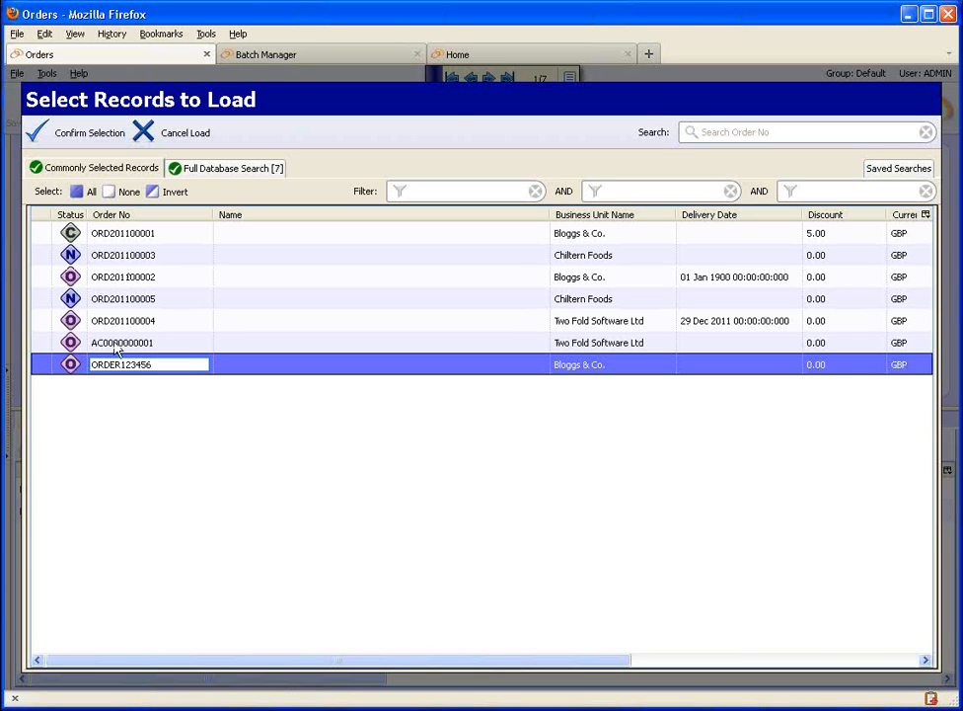
click(81, 191)
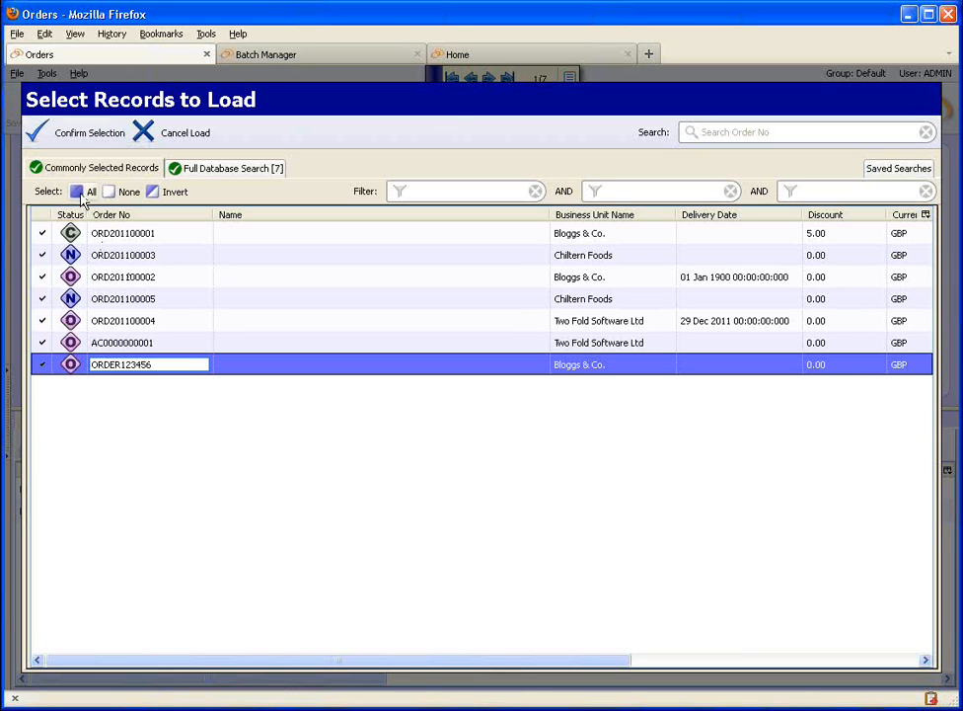
click(91, 136)
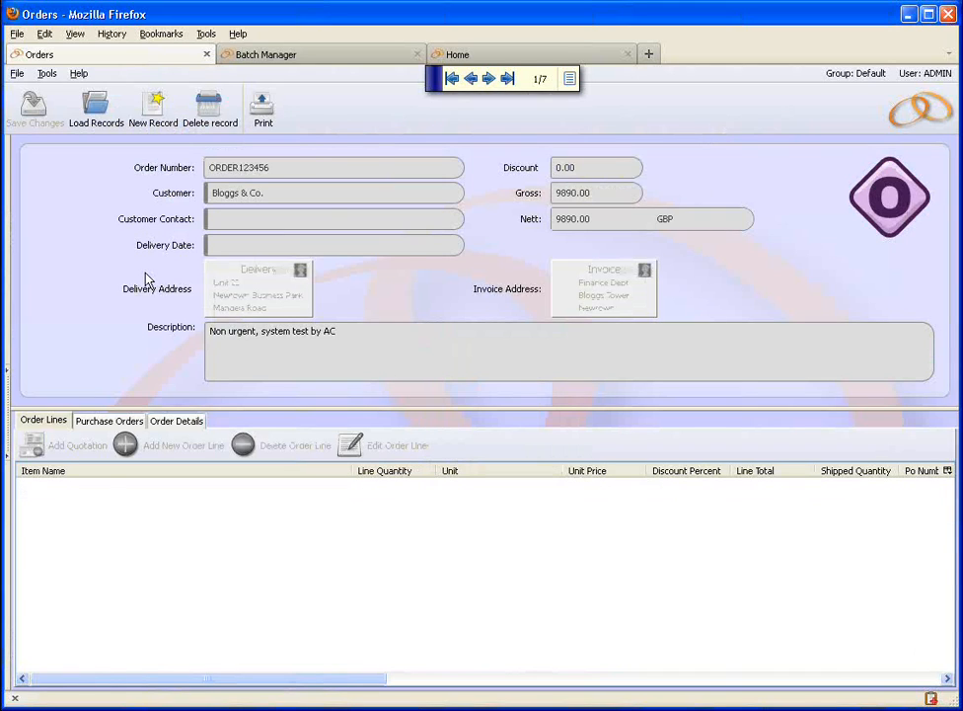
click(570, 80)
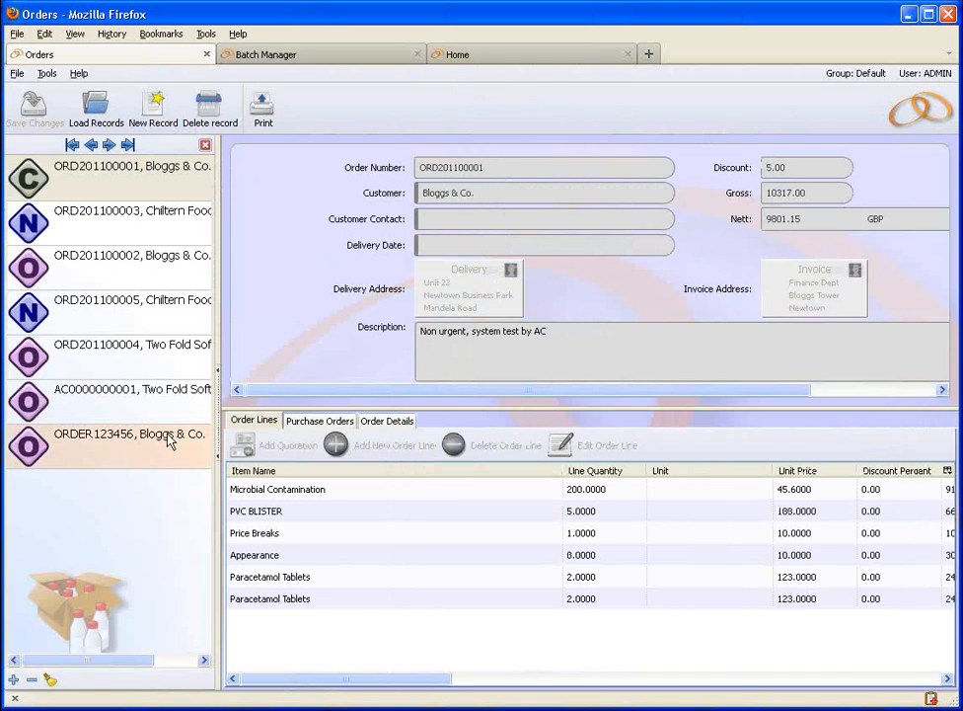
click(168, 441)
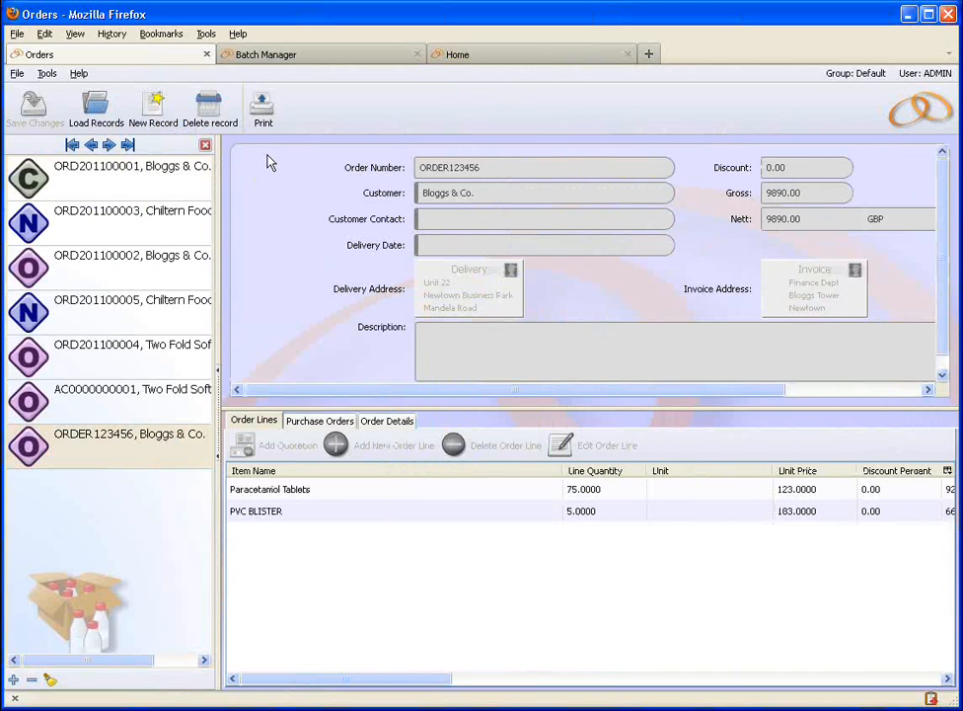
click(205, 145)
click(175, 421)
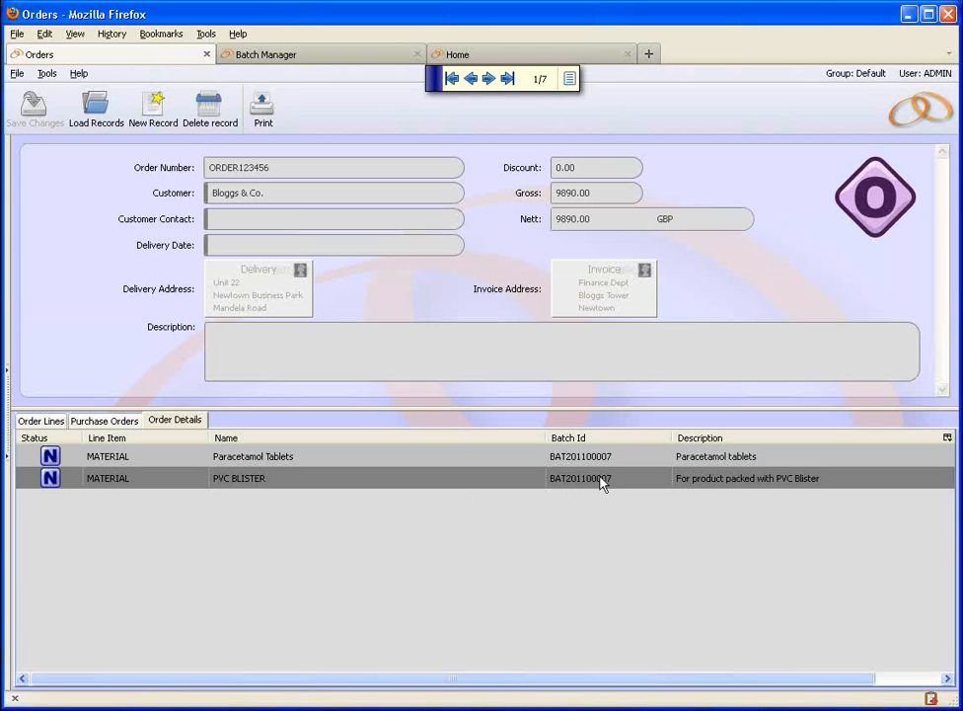
- In Batch Manager, look through the materials available for the batch and close the list without choosing one
click(288, 57)
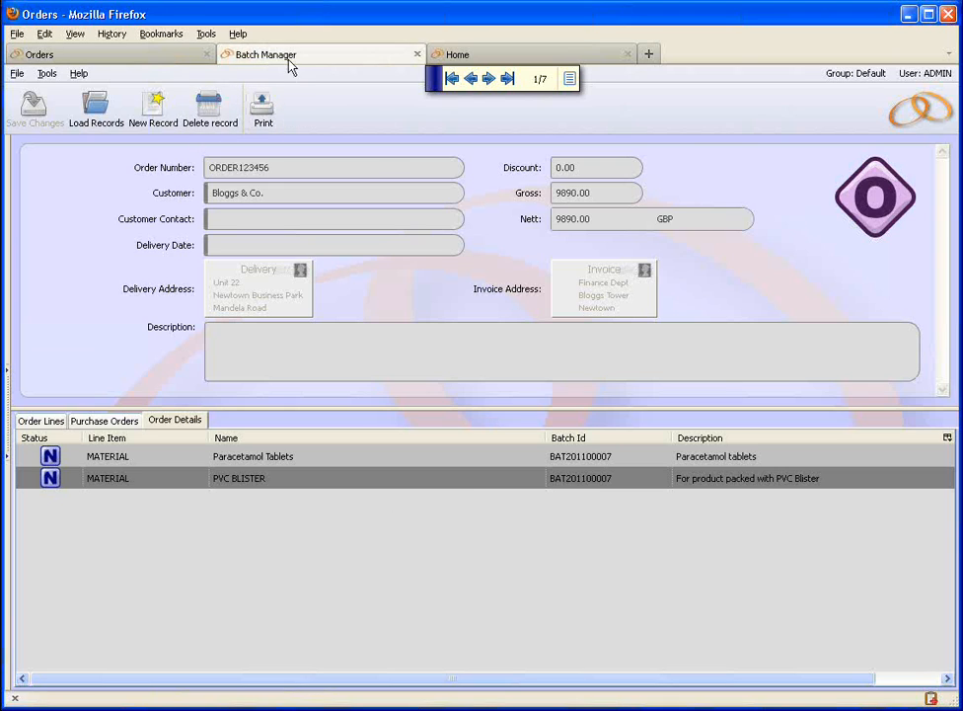
click(174, 251)
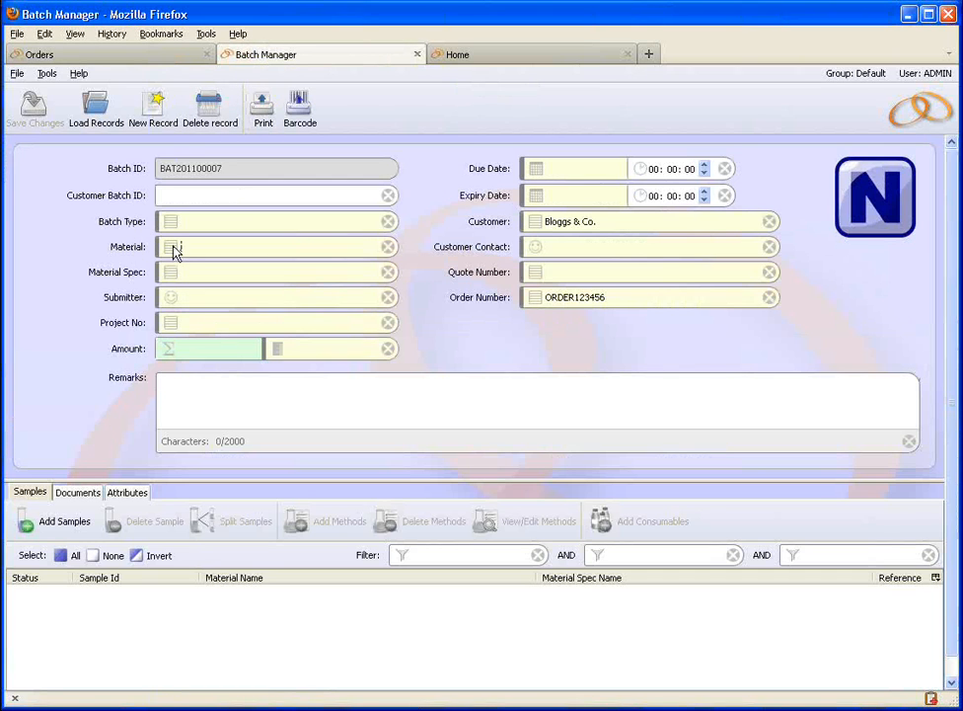
click(173, 247)
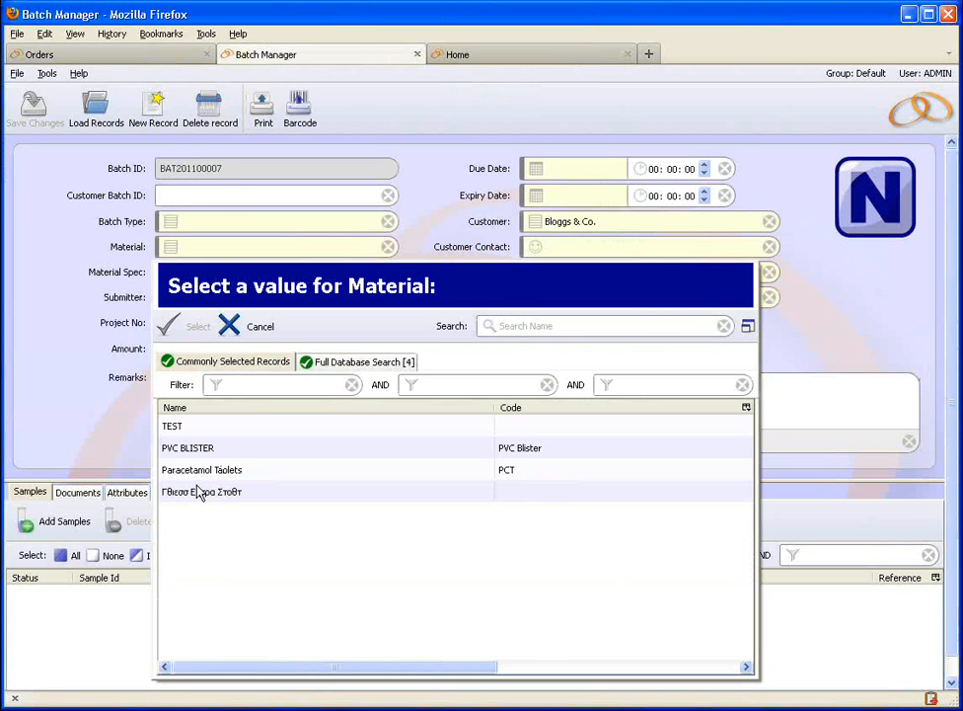
click(243, 327)
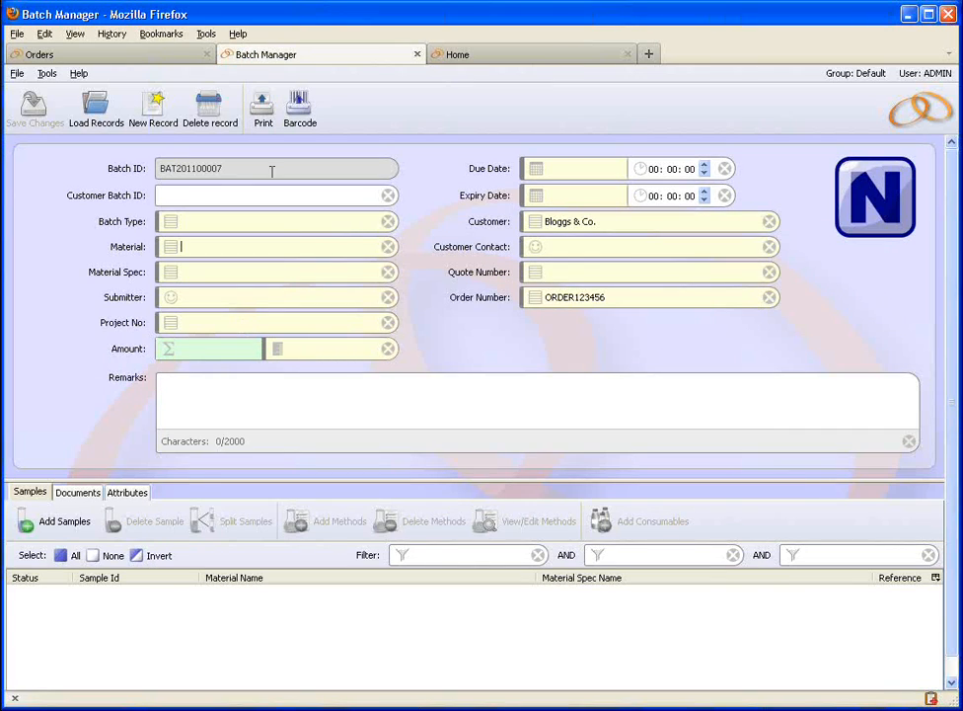
- Compare the order's details in Orders with the batch in Batch Manager, and return to the order's lines
key(ctrl+Page_Up)
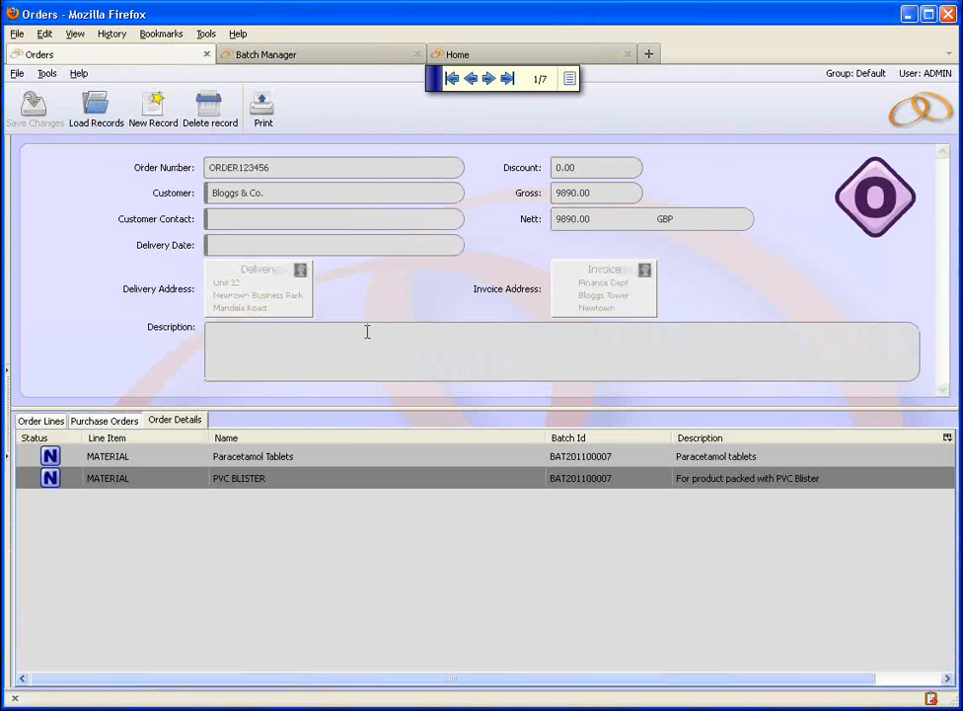
click(370, 56)
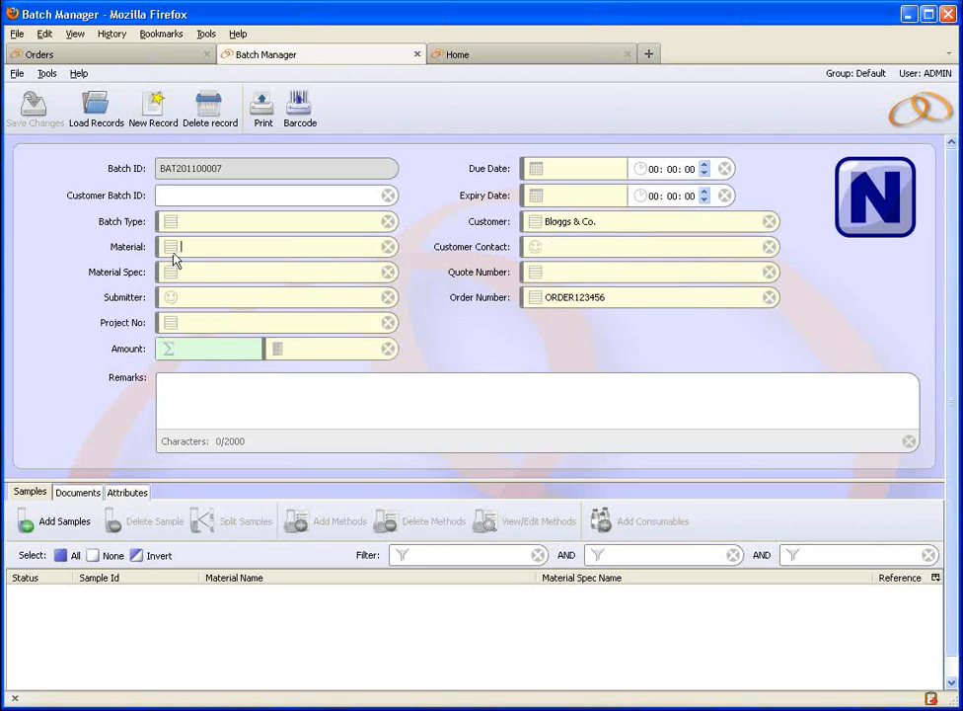
click(119, 55)
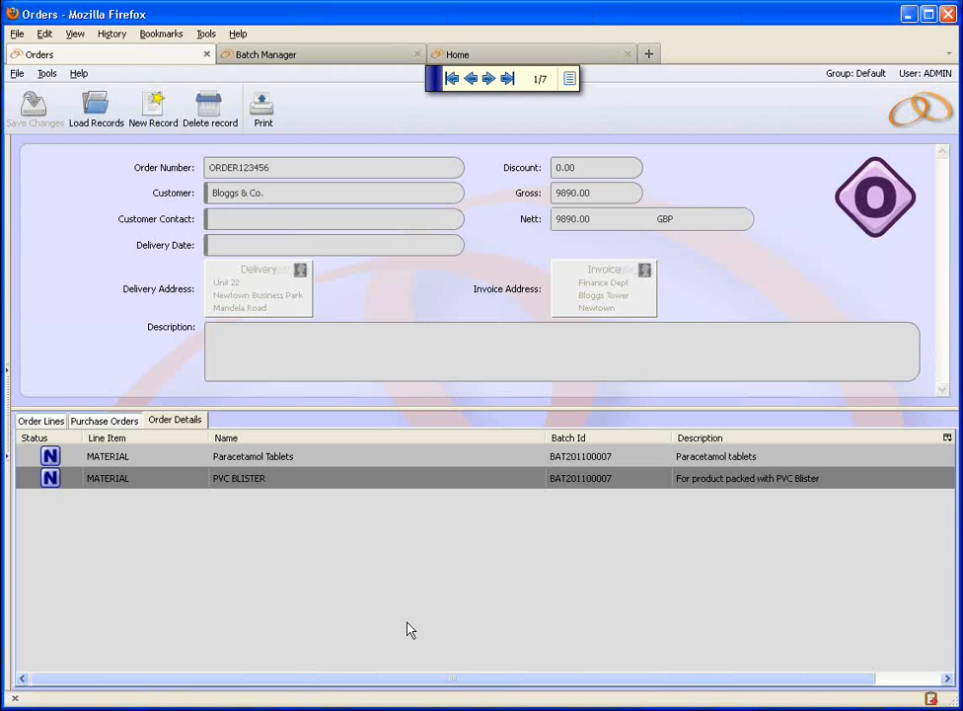
click(44, 420)
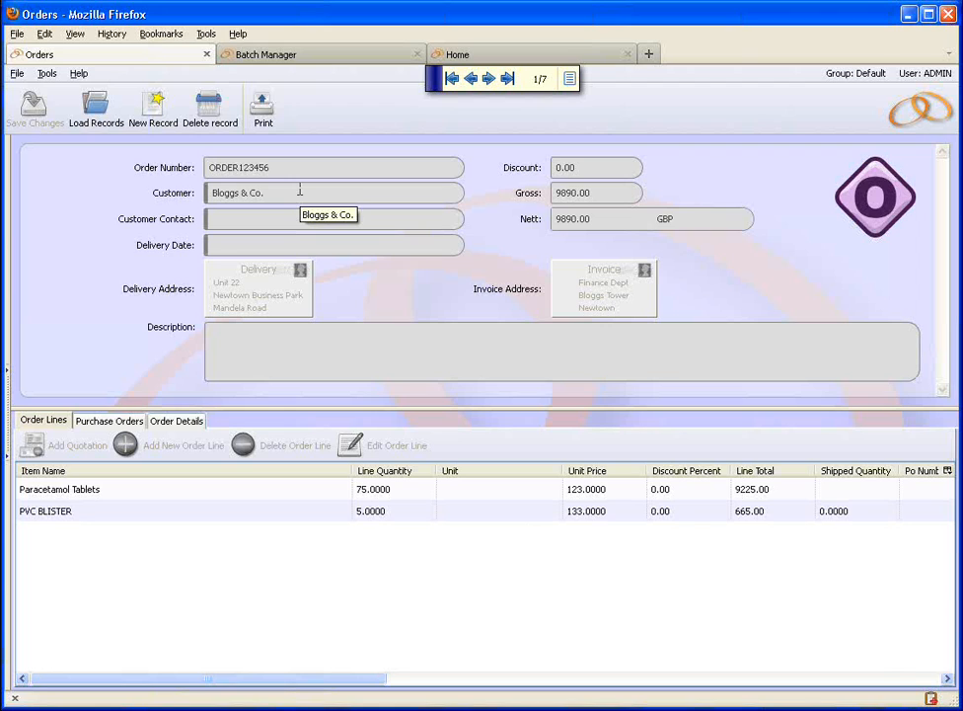
- Open Invoicing Manager from the home page, create a new invoice for customer Bloggs & Co., and save it
click(485, 59)
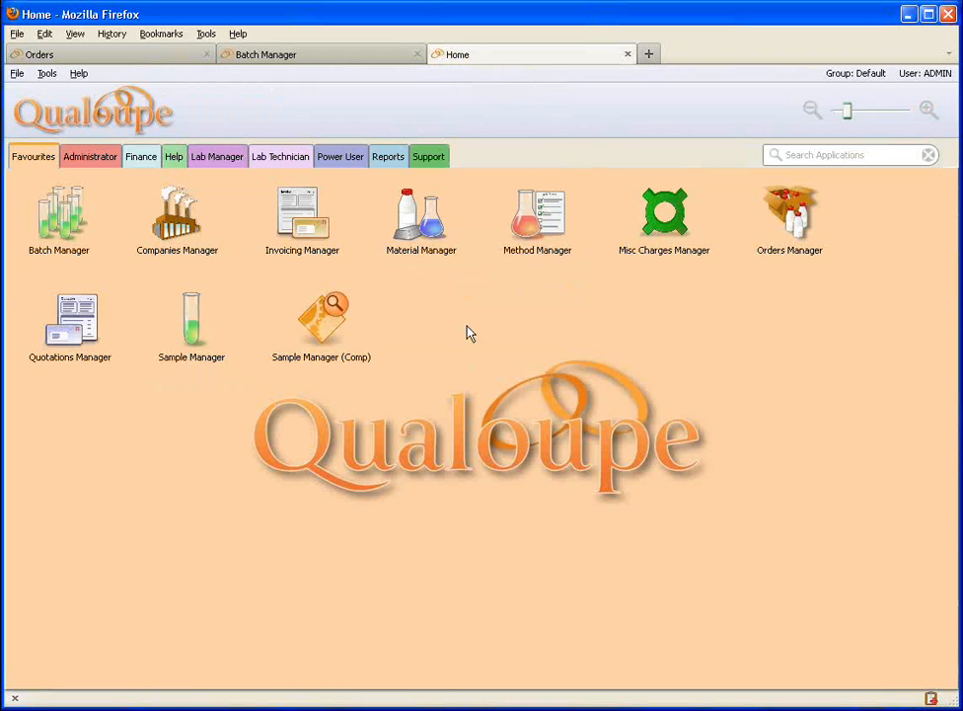
click(363, 339)
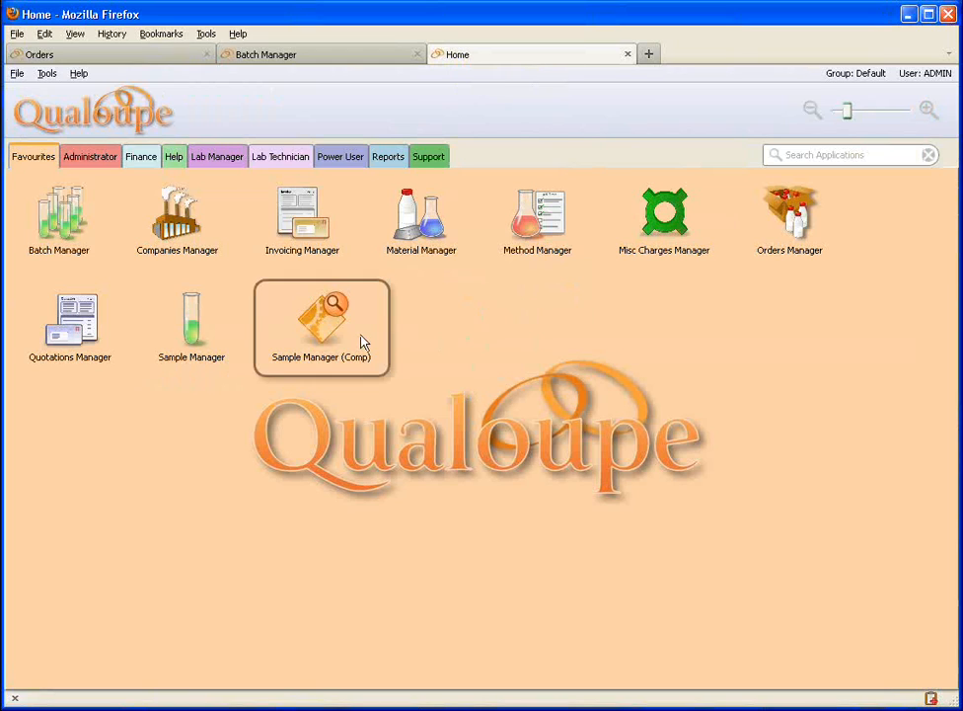
click(312, 229)
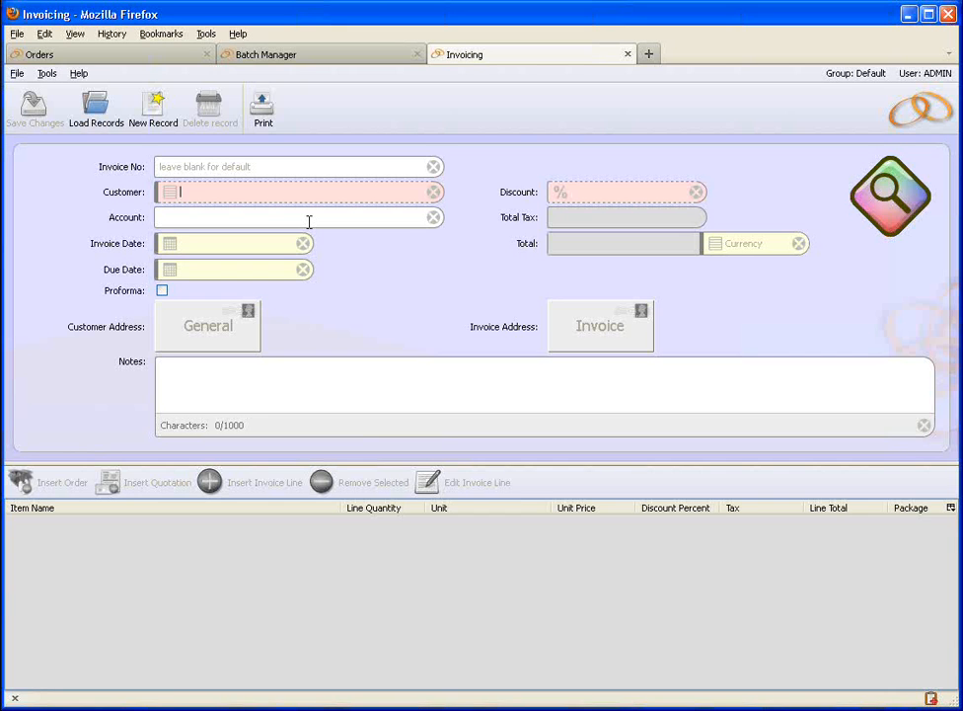
click(148, 104)
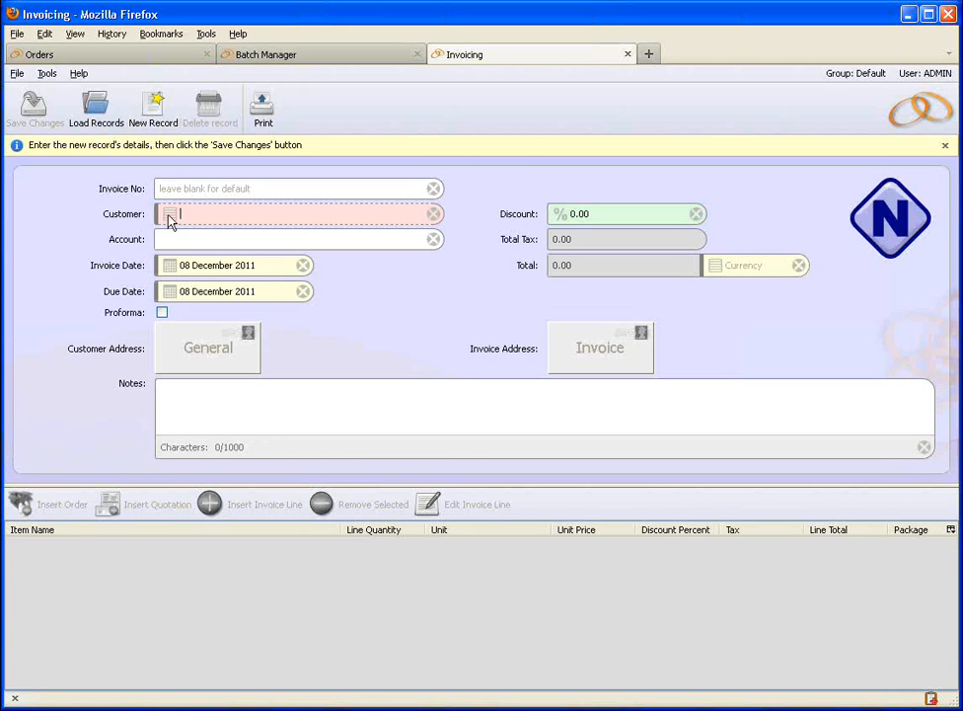
click(169, 215)
click(198, 396)
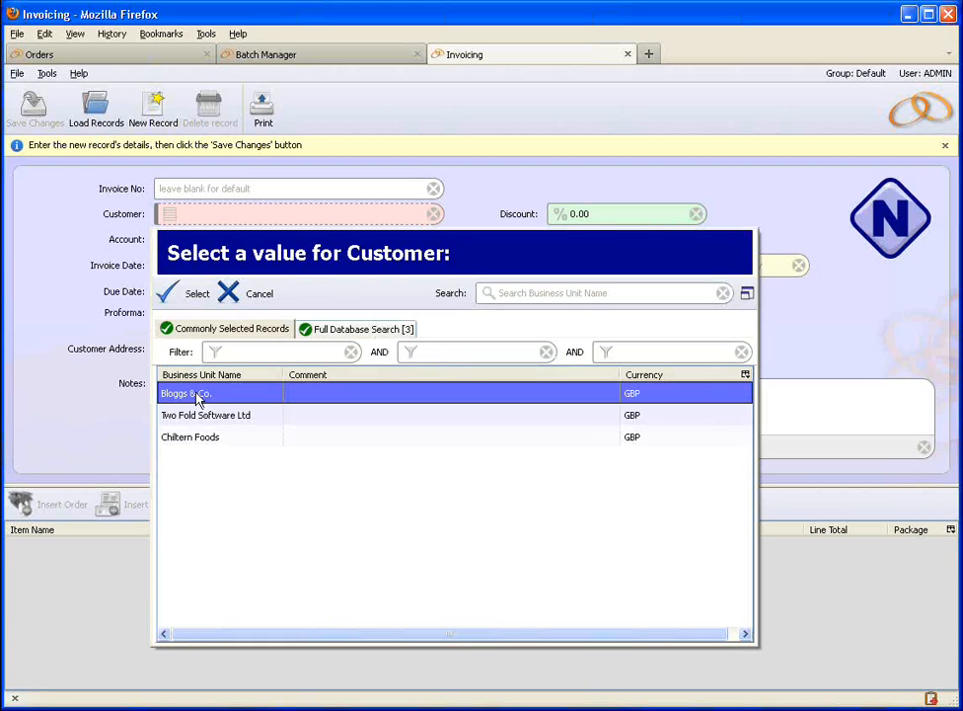
click(187, 302)
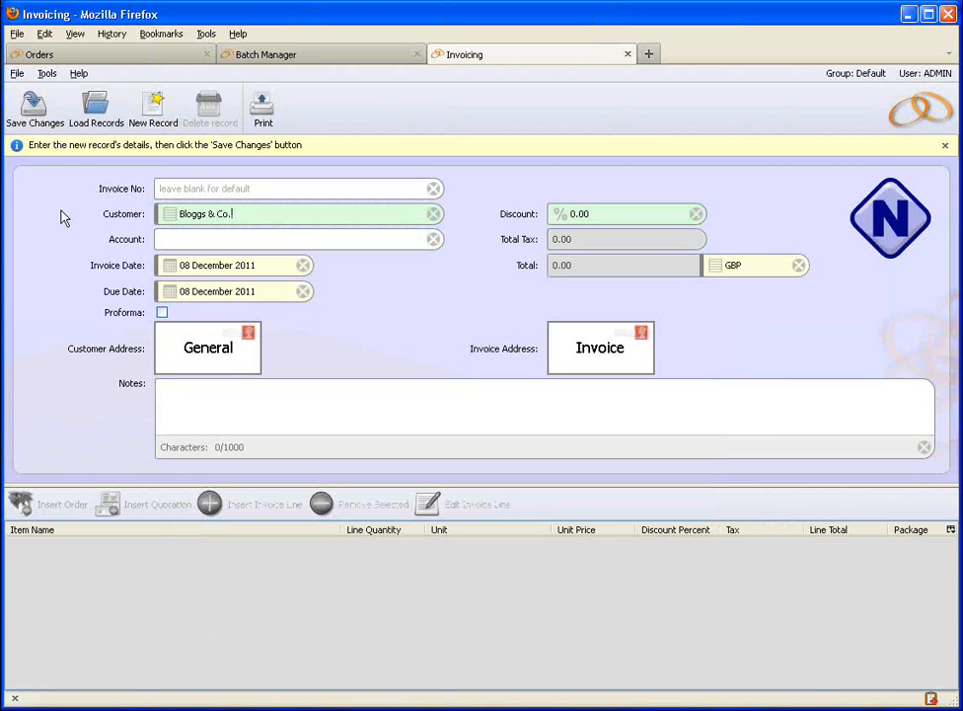
click(47, 115)
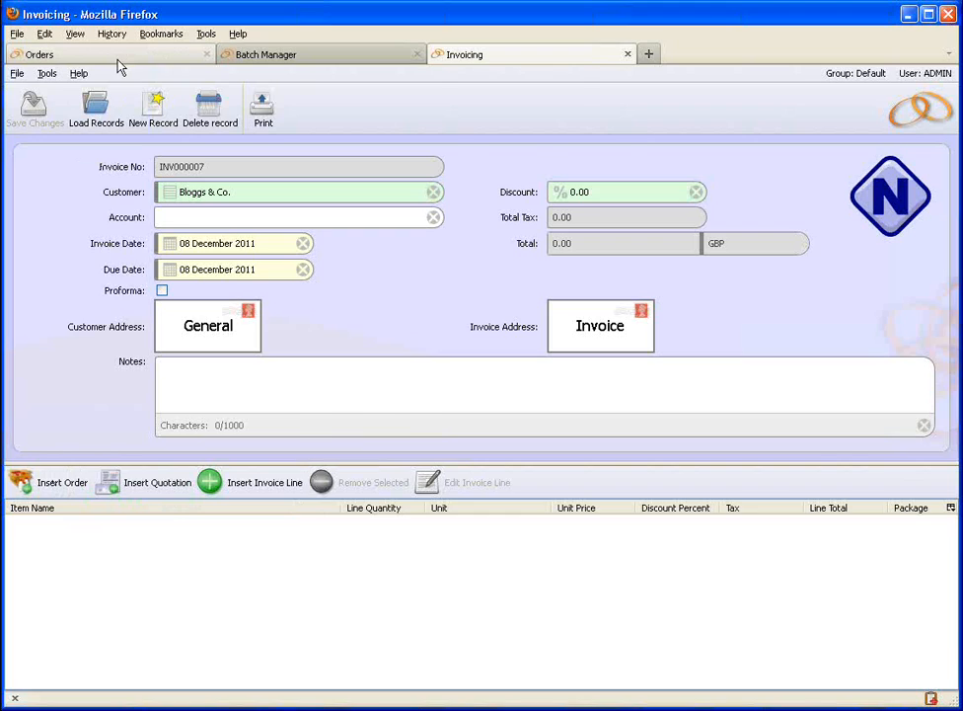
- In Orders, change the status of the open Bloggs & Co. order to Complete and save it
click(90, 49)
click(861, 200)
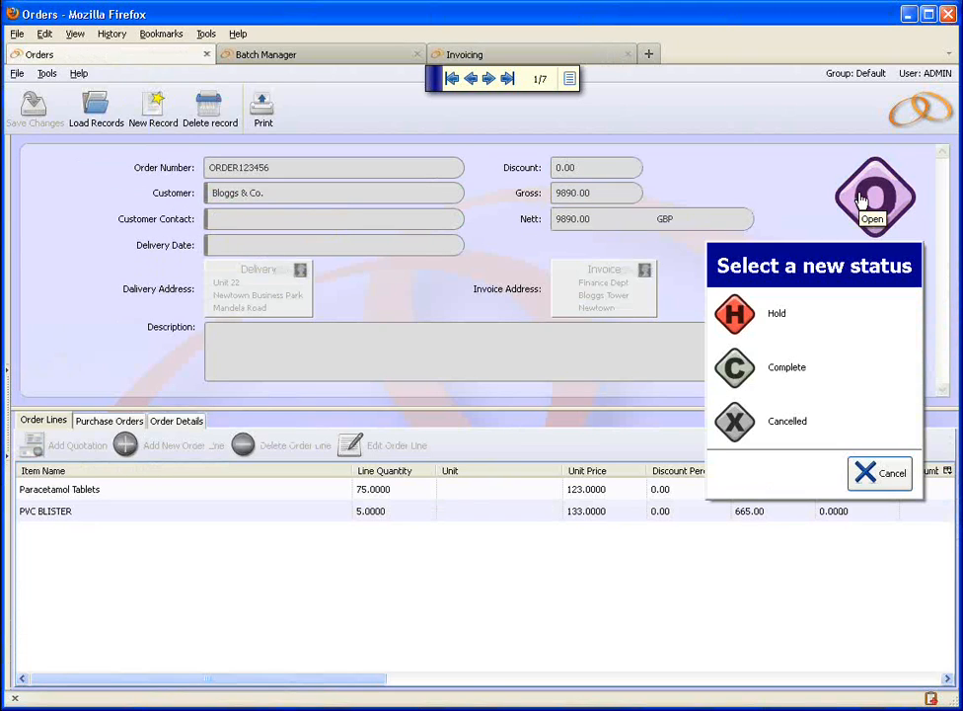
click(788, 373)
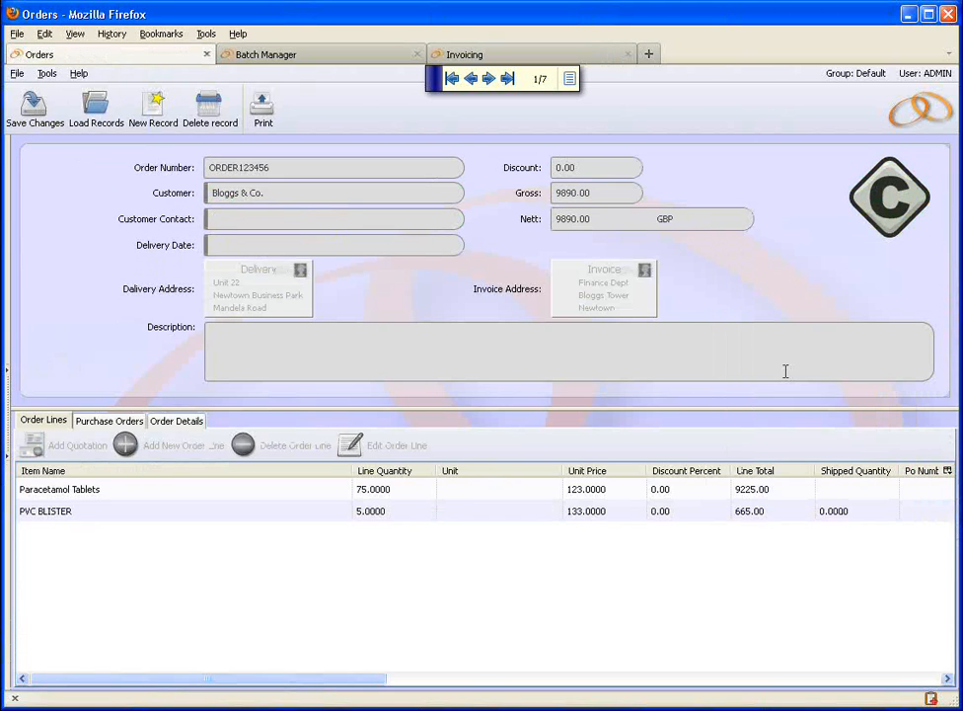
click(37, 106)
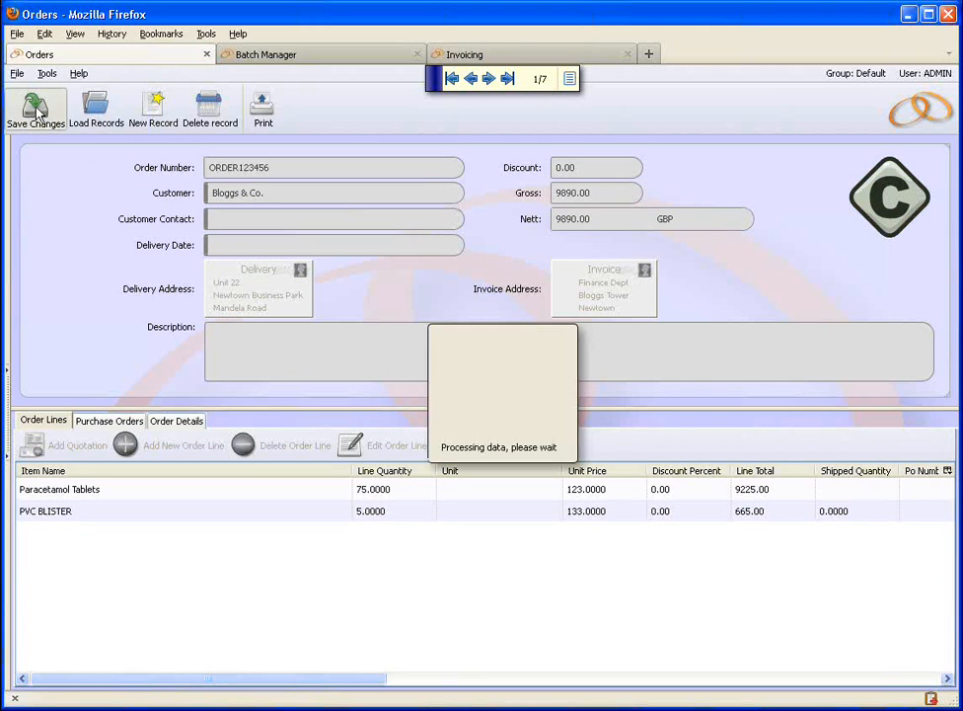
- In Invoicing, insert the completed order with 0.00 discount into the invoice, including its Paracetamol Tablets and PVC BLISTER lines, and save the invoice
click(544, 57)
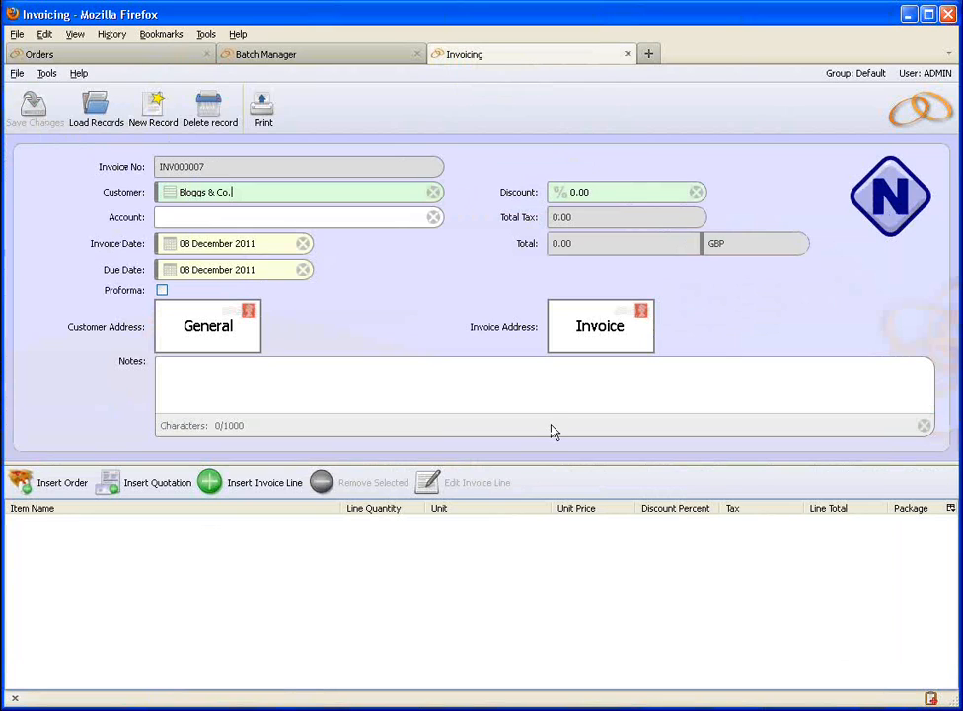
click(59, 484)
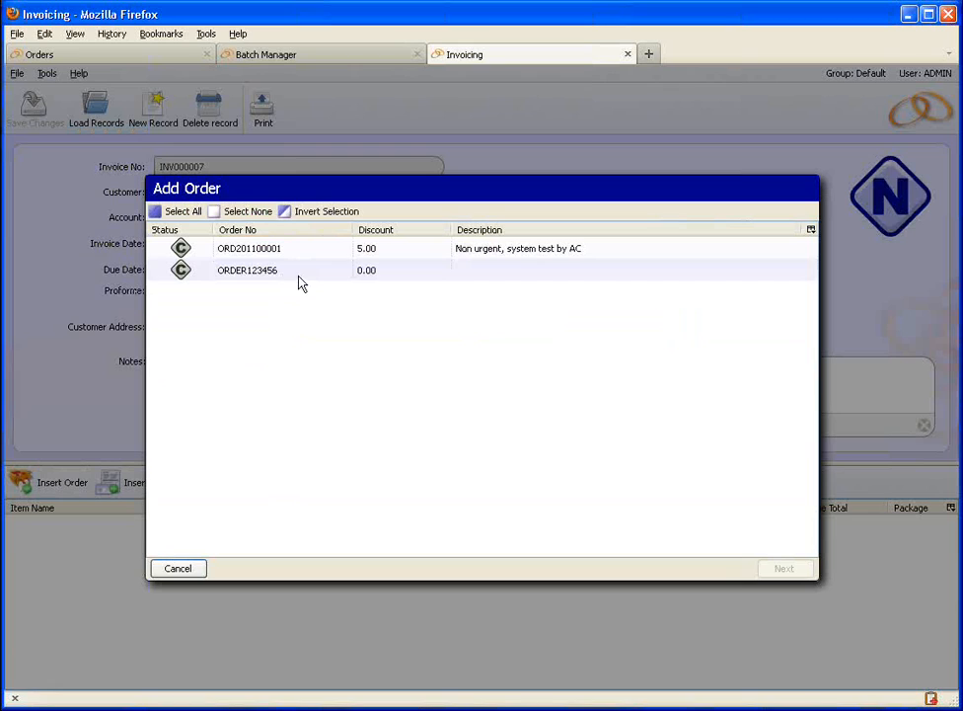
click(300, 277)
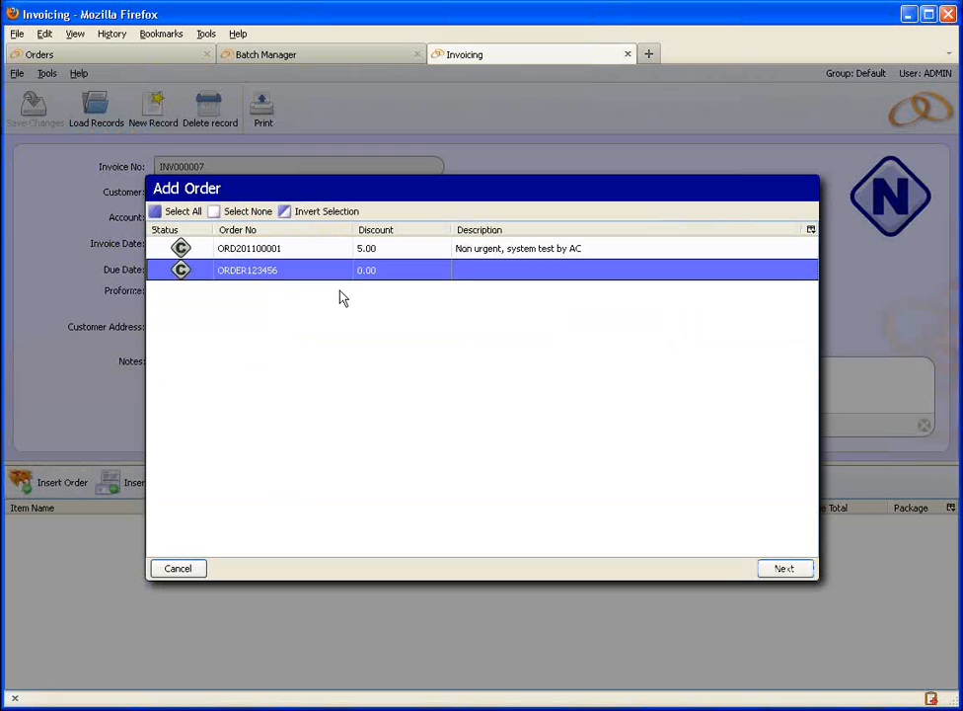
click(782, 571)
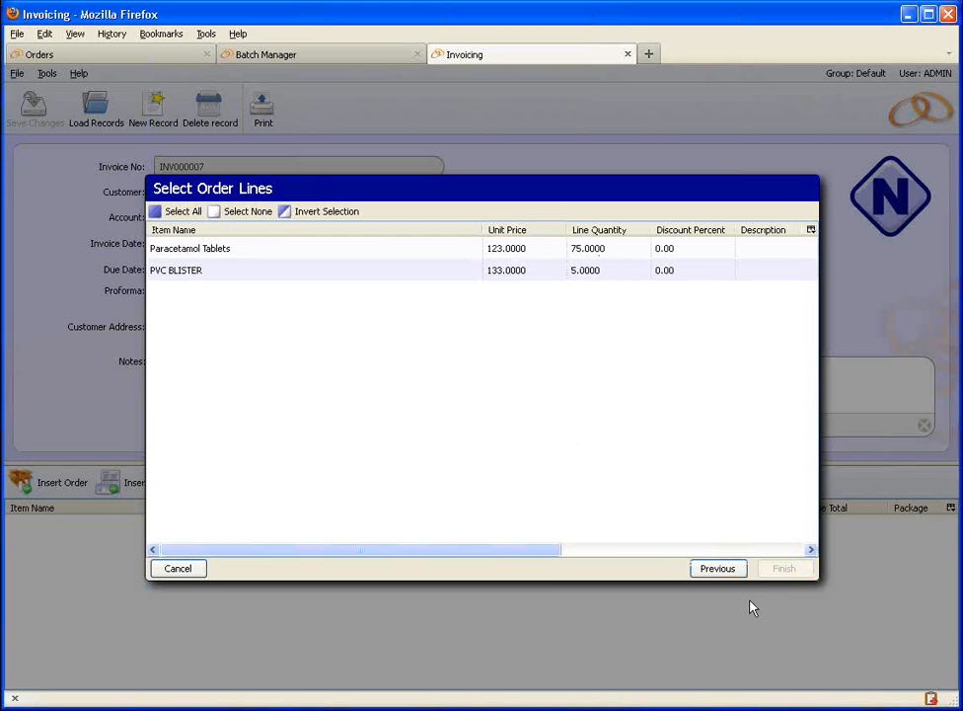
click(32, 47)
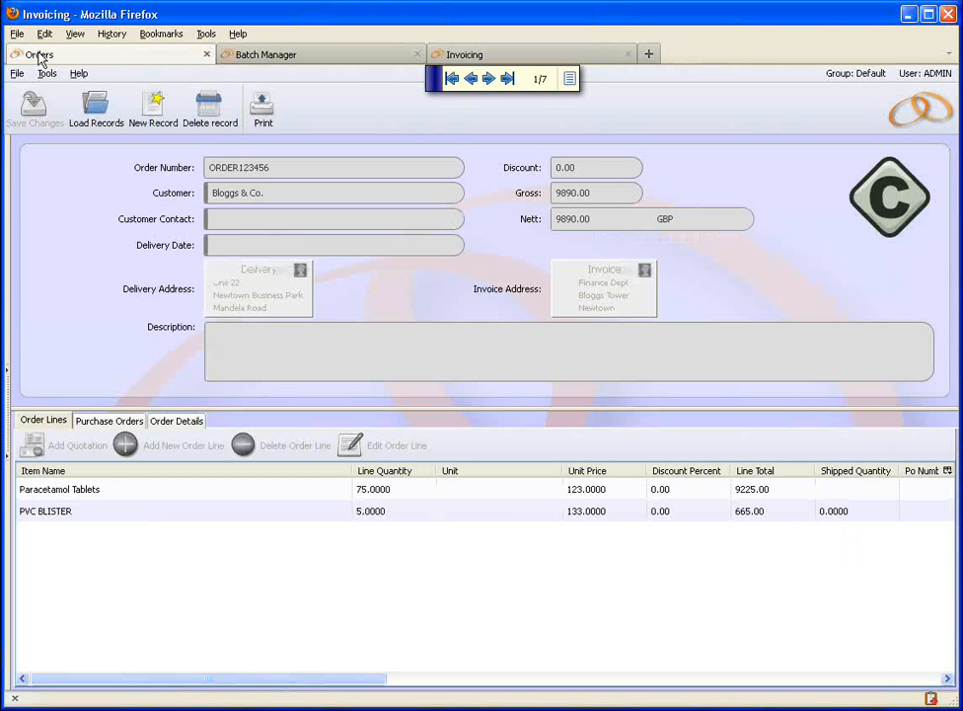
click(482, 57)
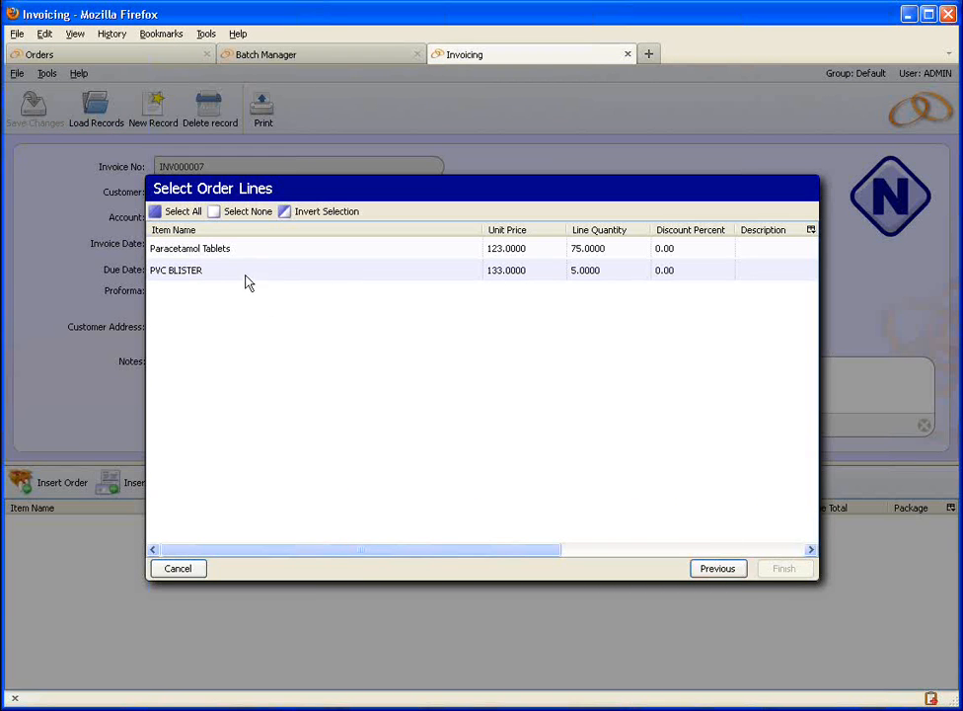
click(190, 216)
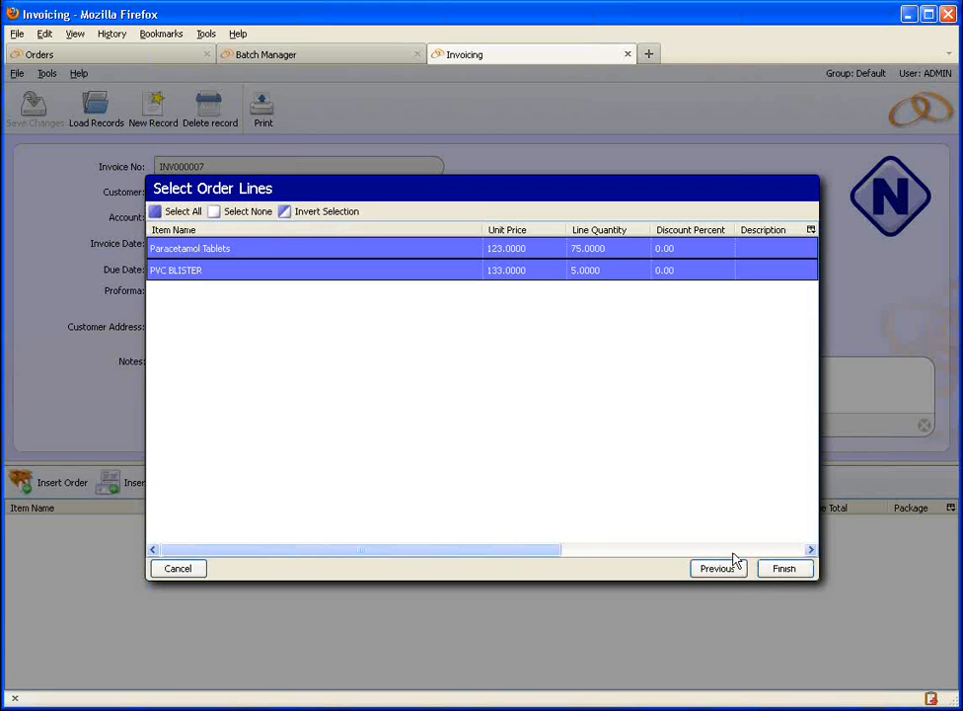
click(783, 576)
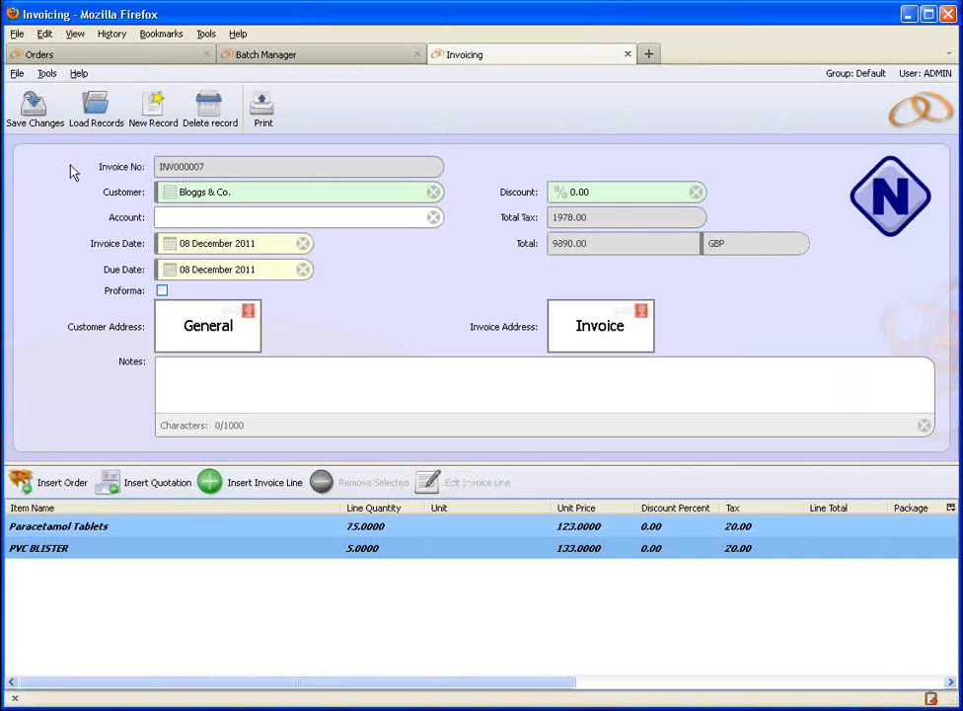
click(36, 122)
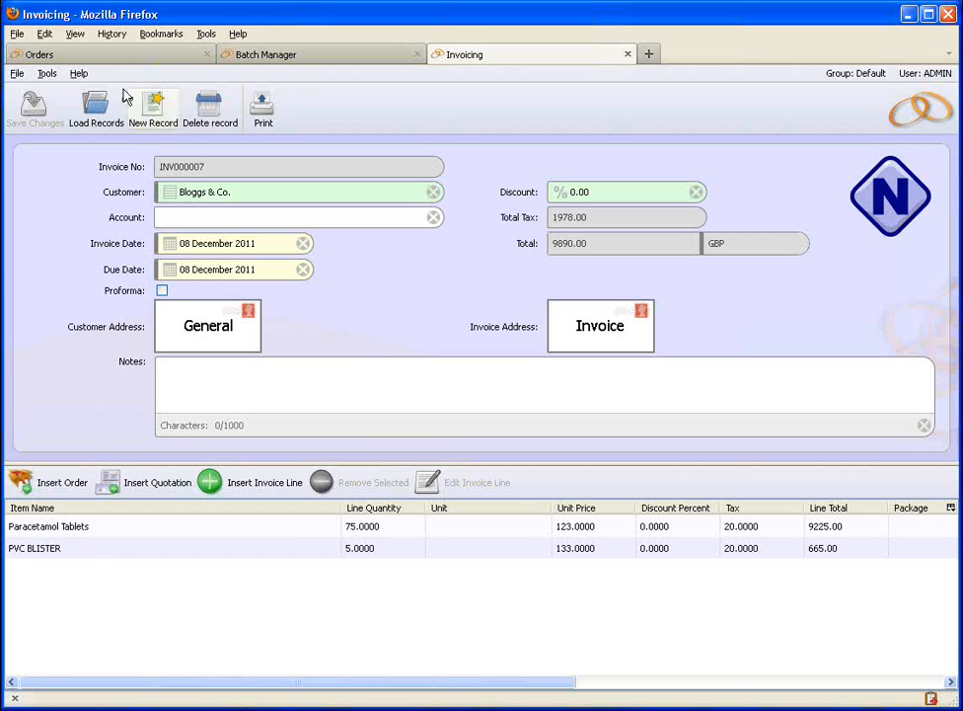
- In Orders, create a new order for customer Chiltern Foods and save it
click(99, 55)
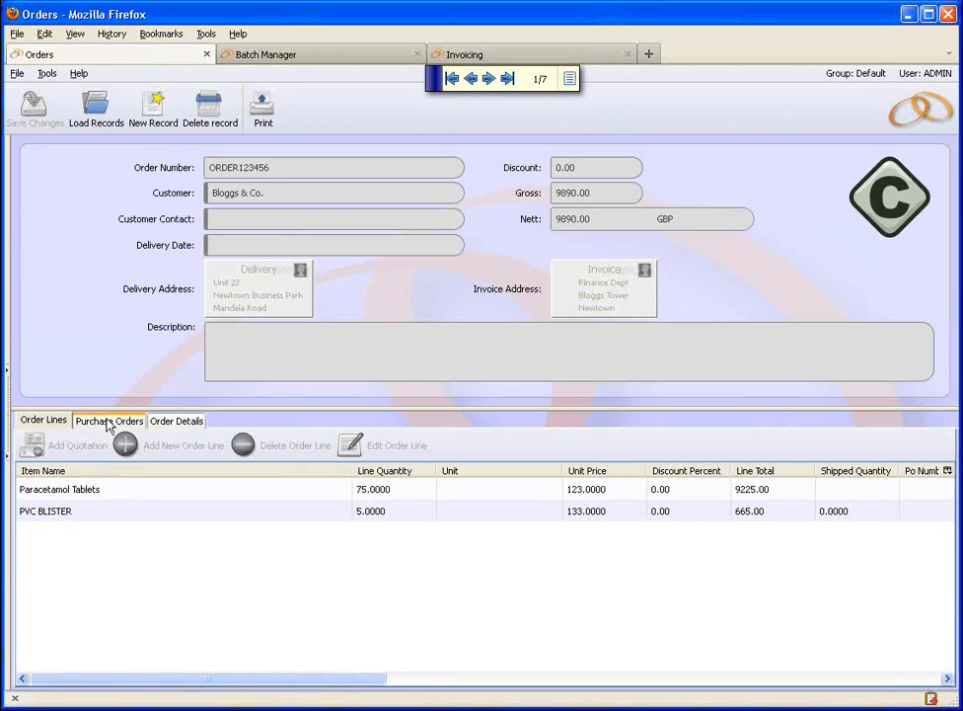
click(154, 112)
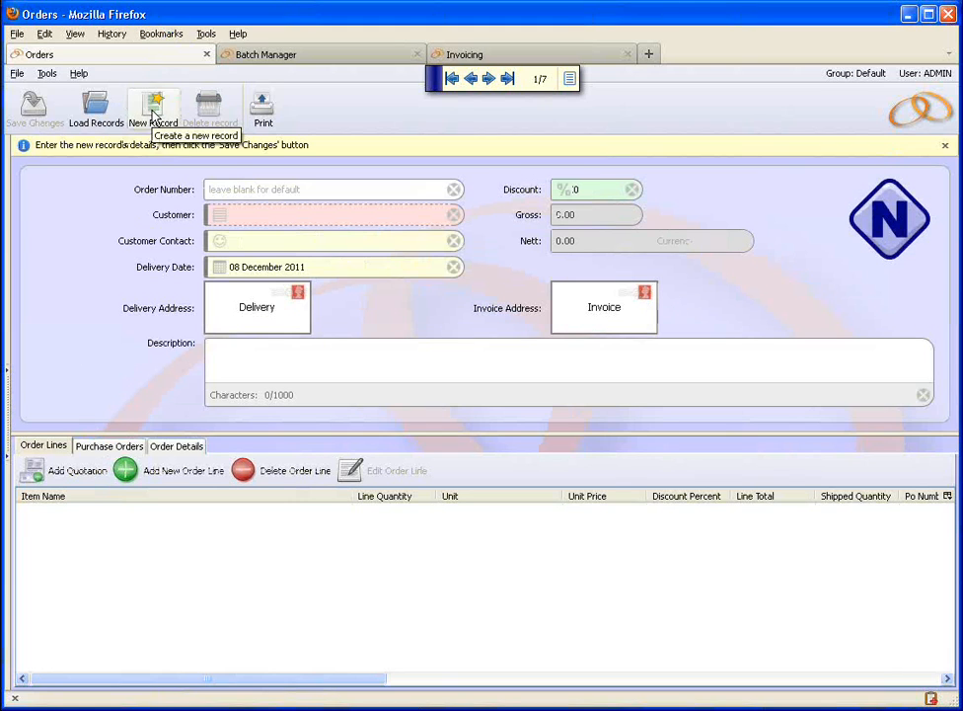
click(220, 218)
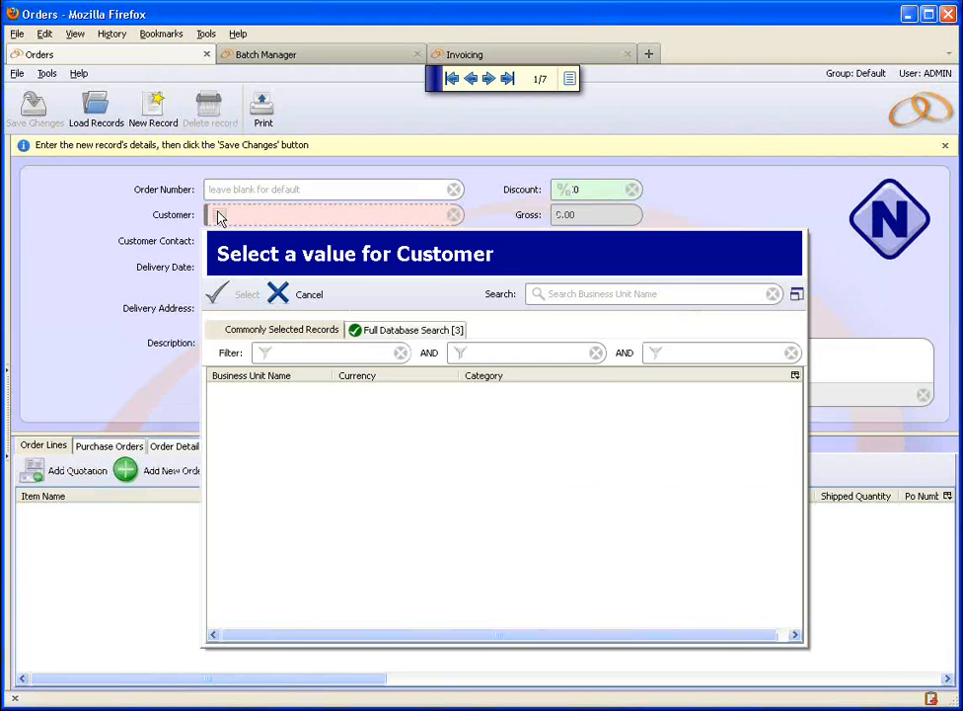
click(222, 416)
click(230, 286)
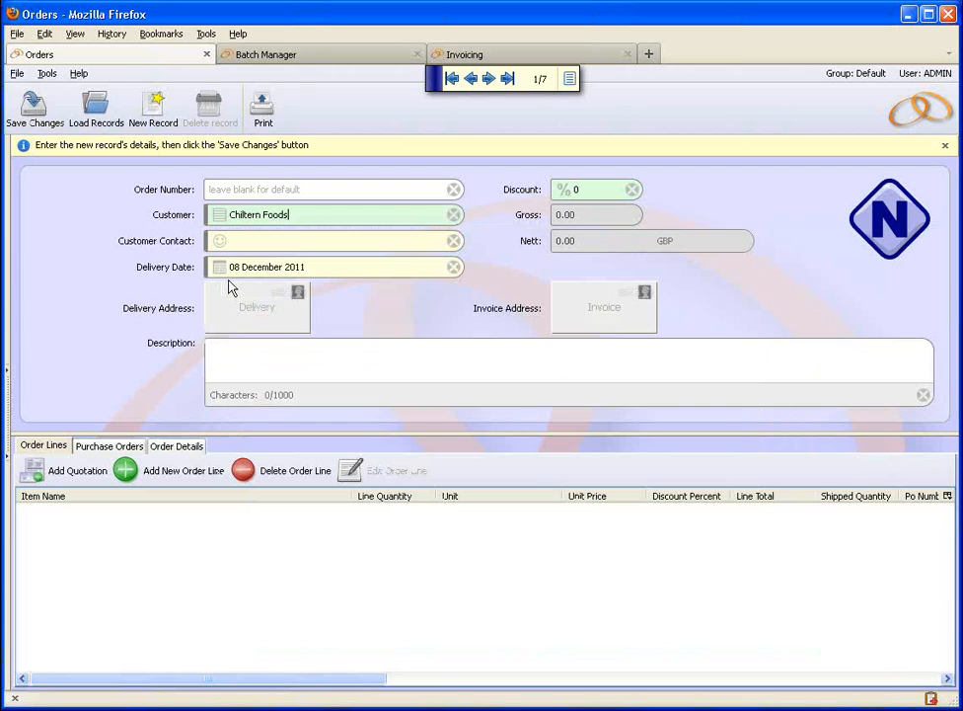
click(36, 117)
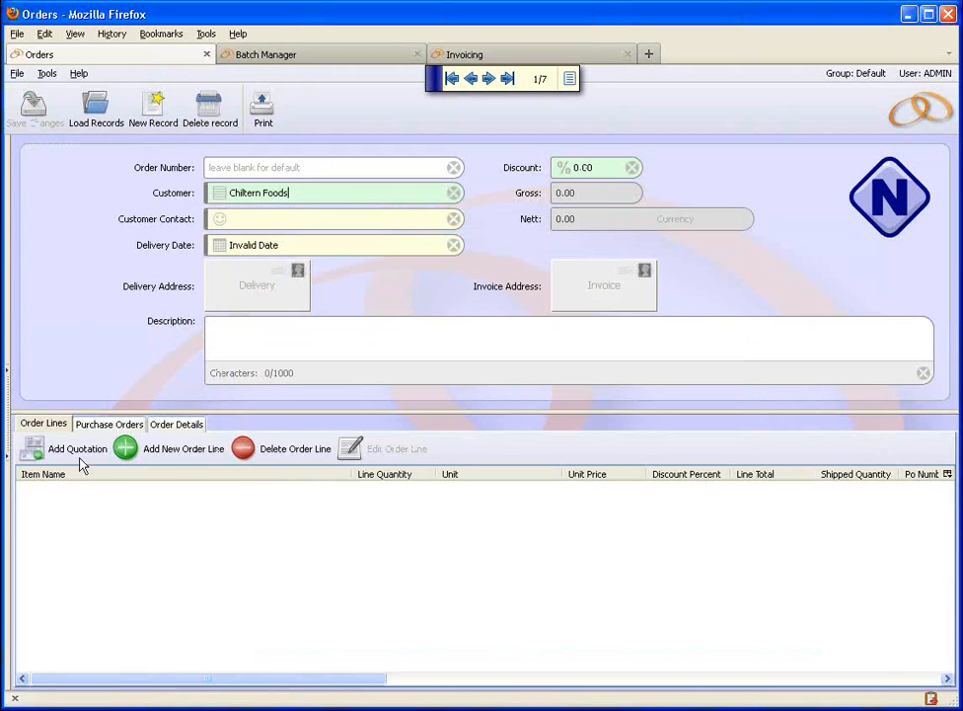
- Add a customer purchase order to the Chiltern Foods order with a purchase order number, value 1500 and description "demo", and save
click(88, 426)
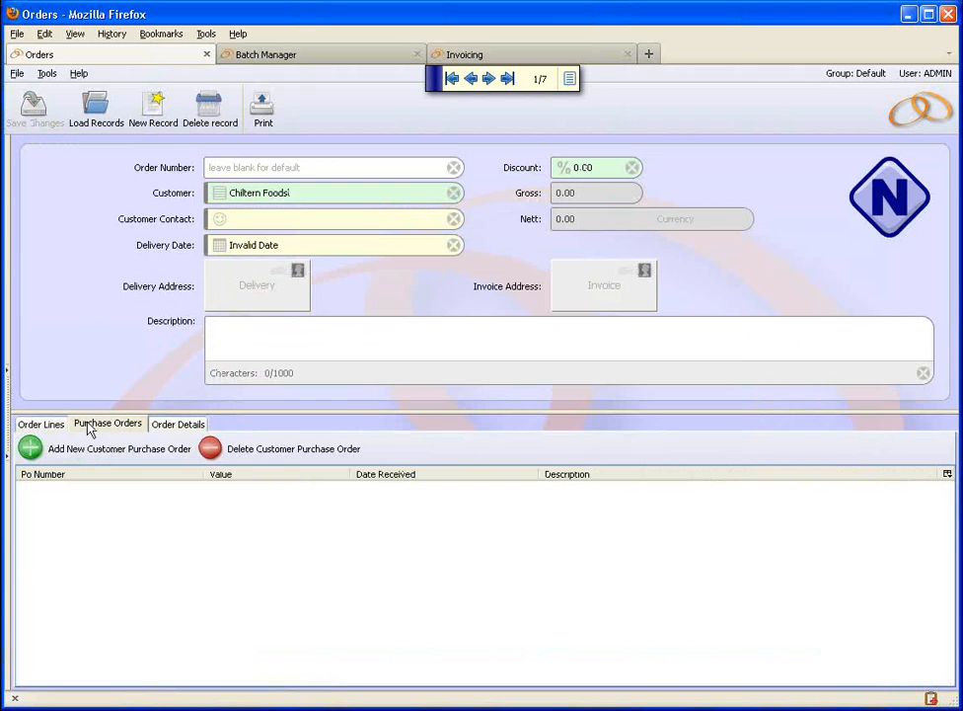
click(143, 456)
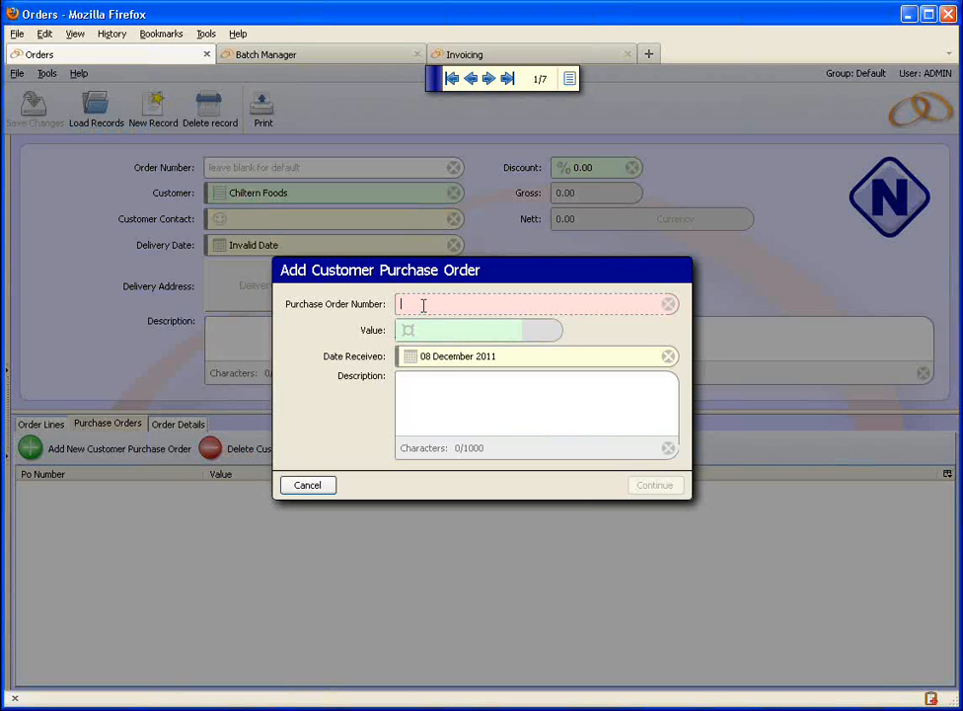
text(PO)
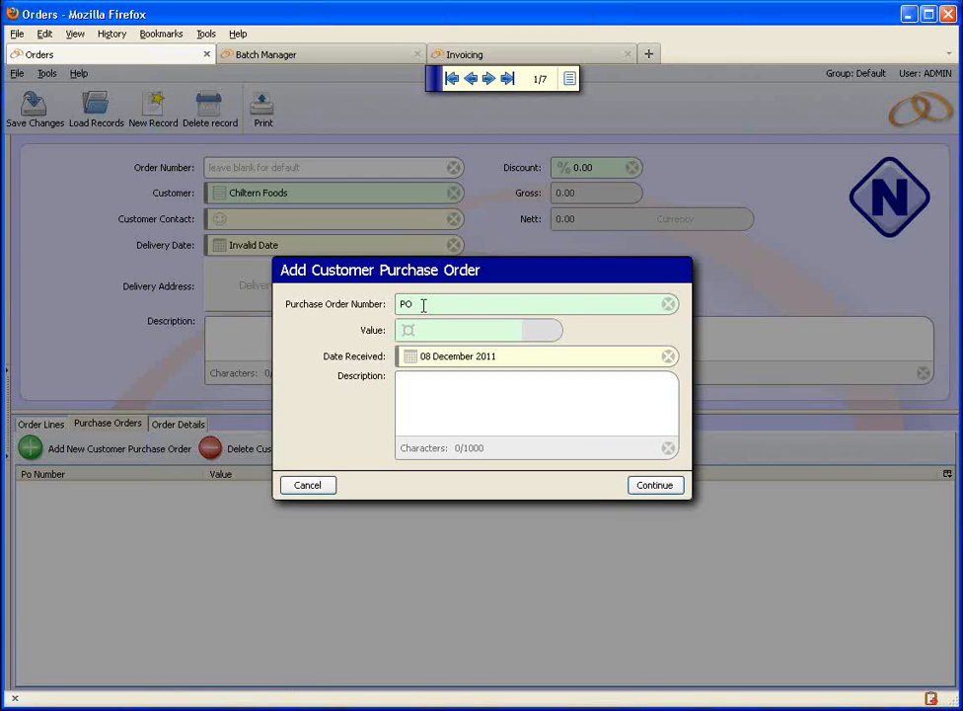
text(6543)
click(437, 331)
text(1500)
click(477, 407)
text(demo)
click(655, 487)
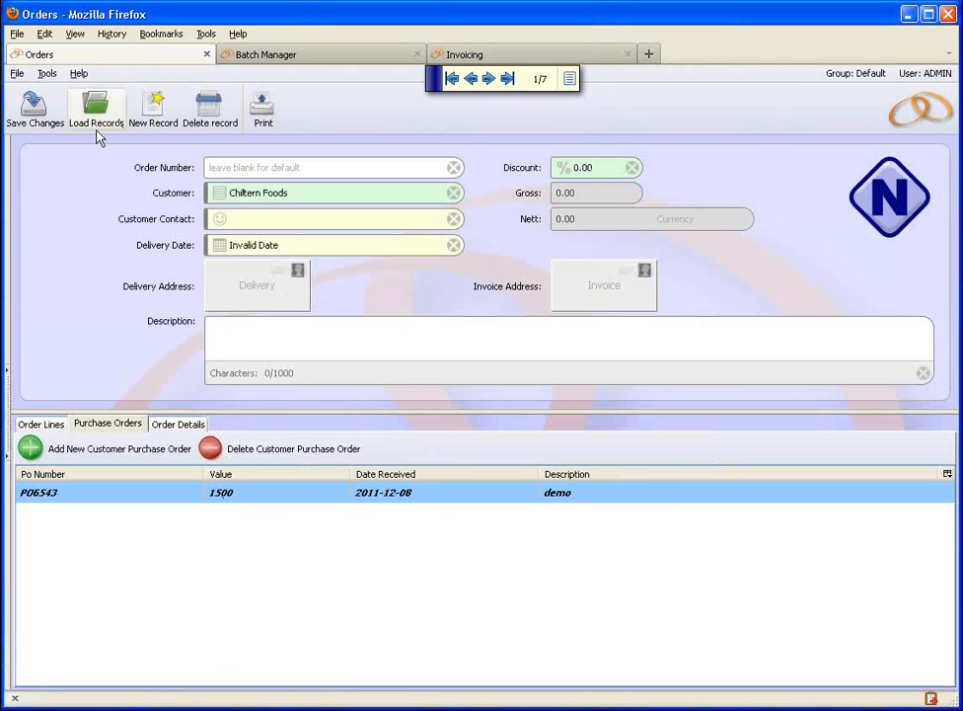
click(38, 116)
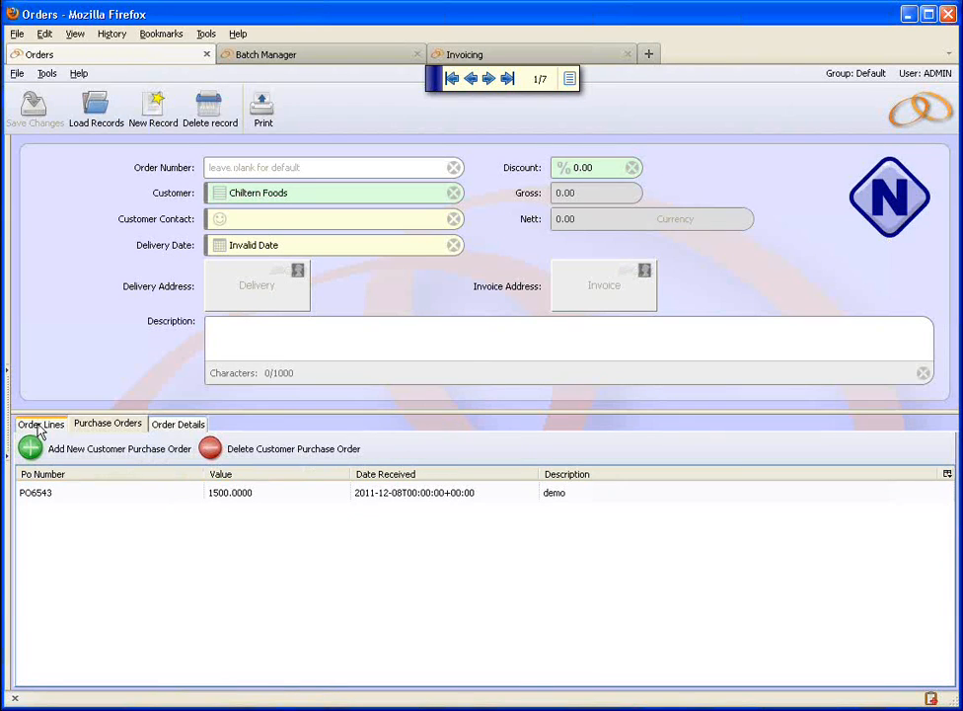
- Add an order line for the material TEST with a quantity of 10 and save the order
click(41, 427)
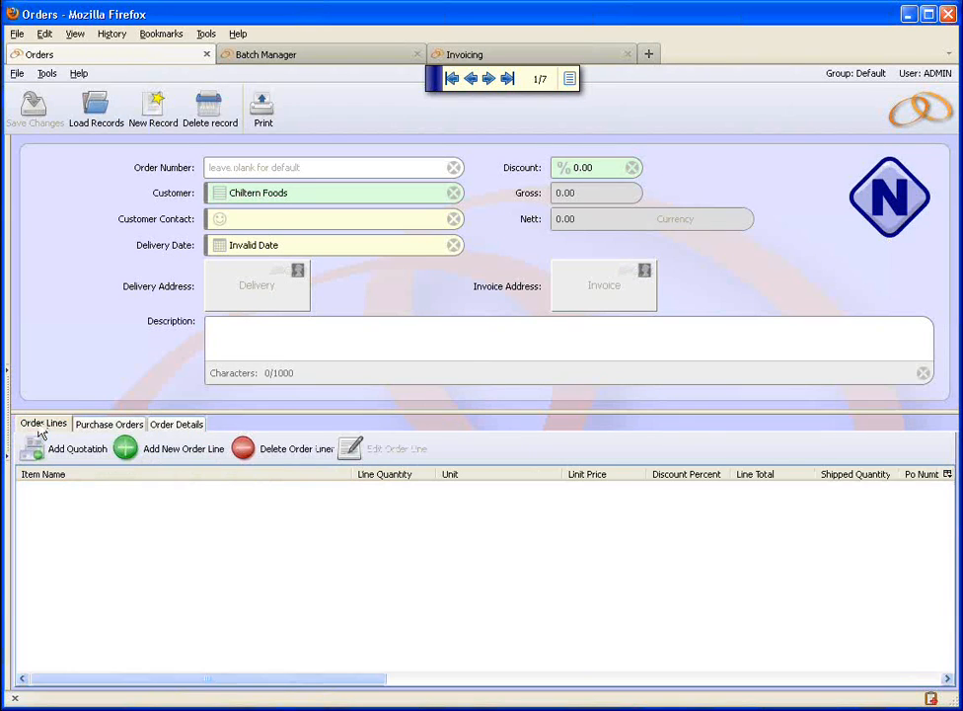
click(157, 450)
click(161, 319)
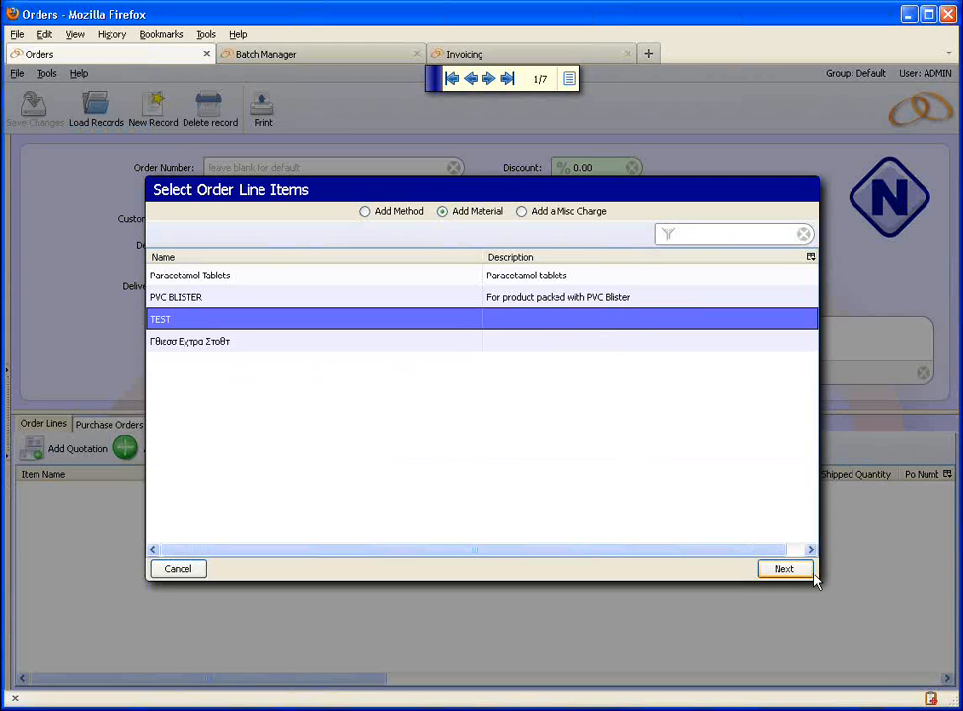
click(784, 569)
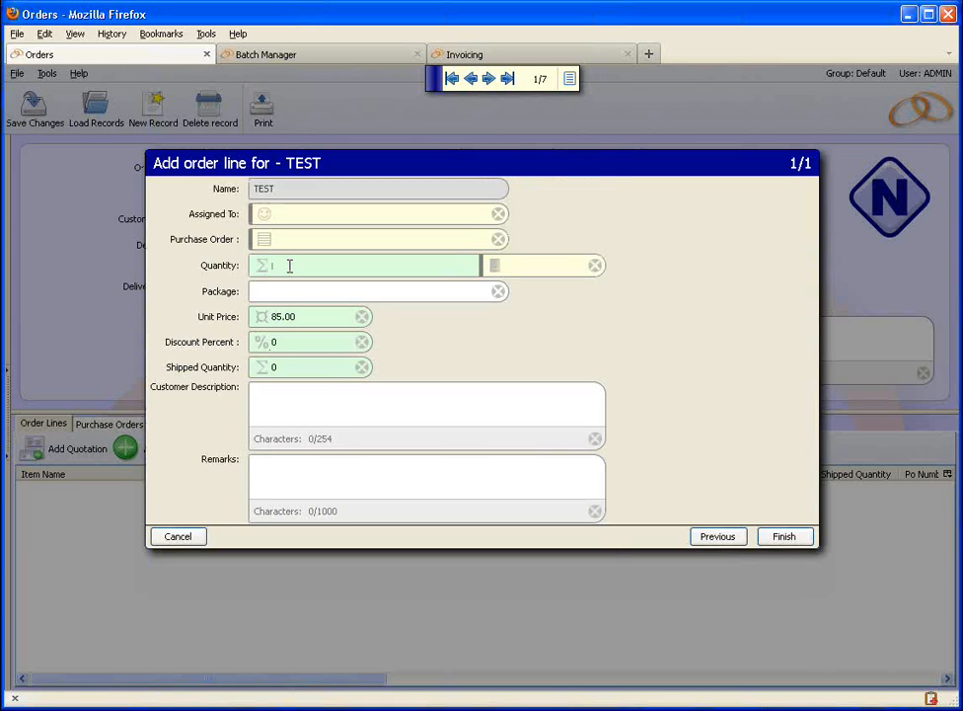
click(289, 266)
text(10)
click(782, 537)
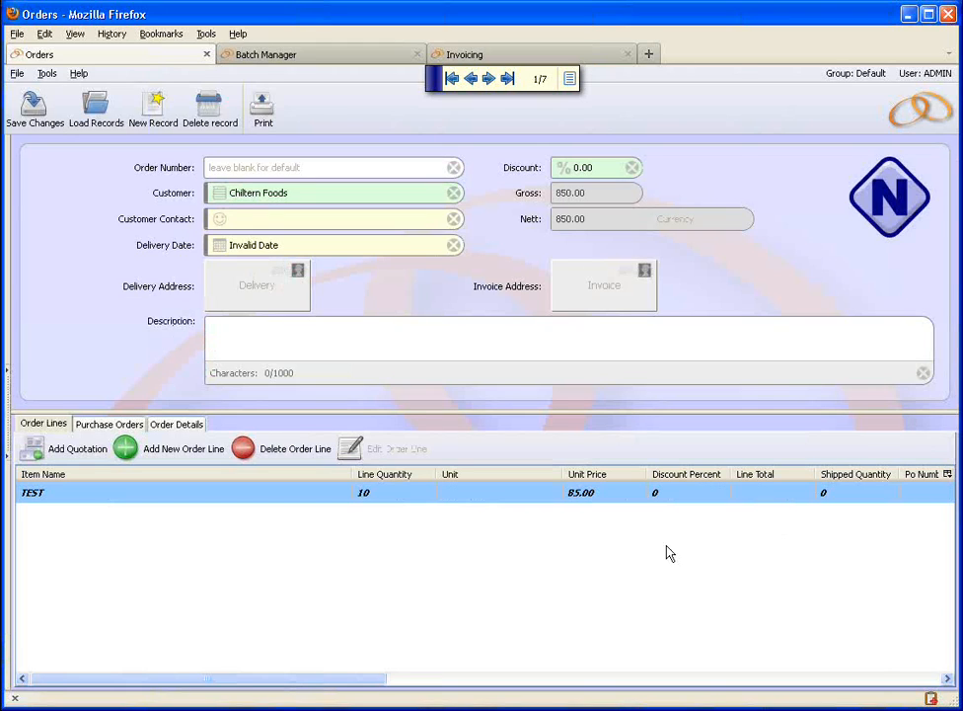
click(30, 109)
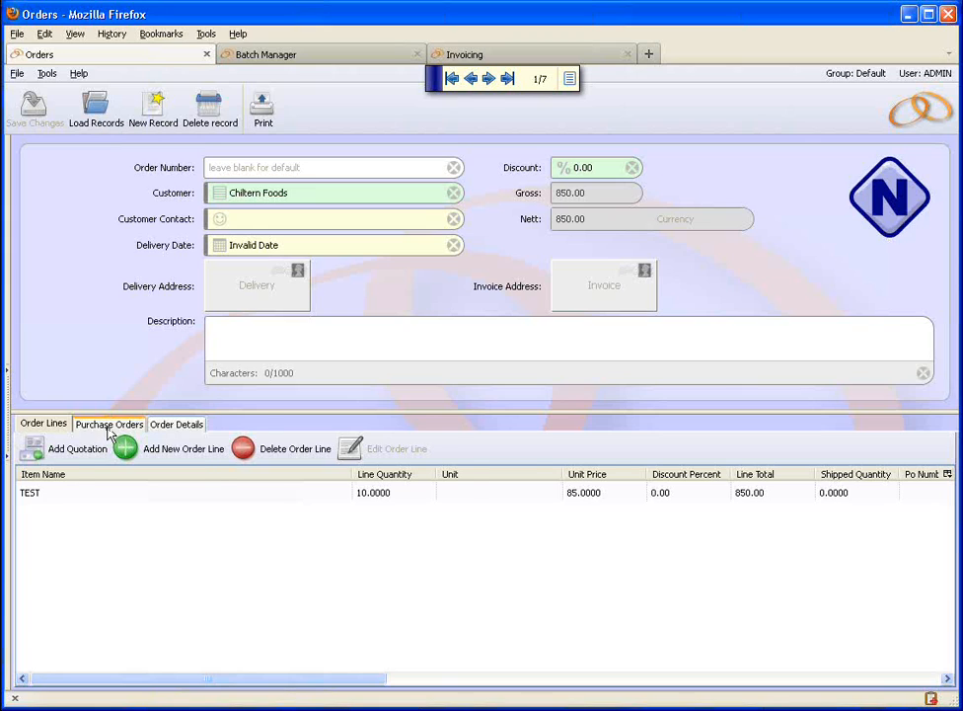
- Assign the order's customer purchase order to the TEST order line and save the change
click(108, 426)
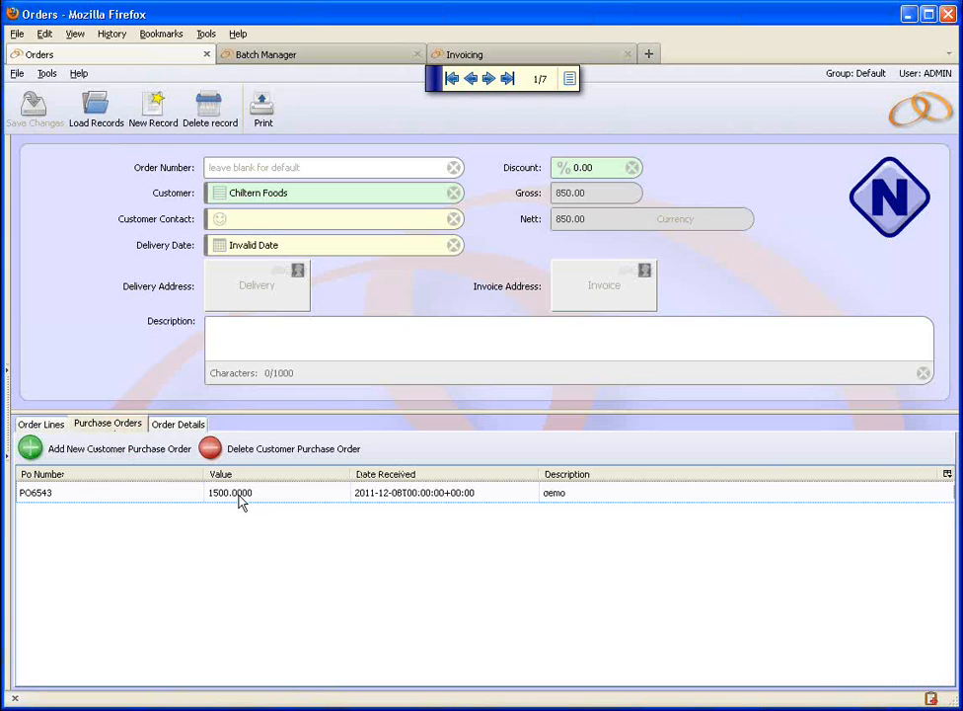
click(235, 175)
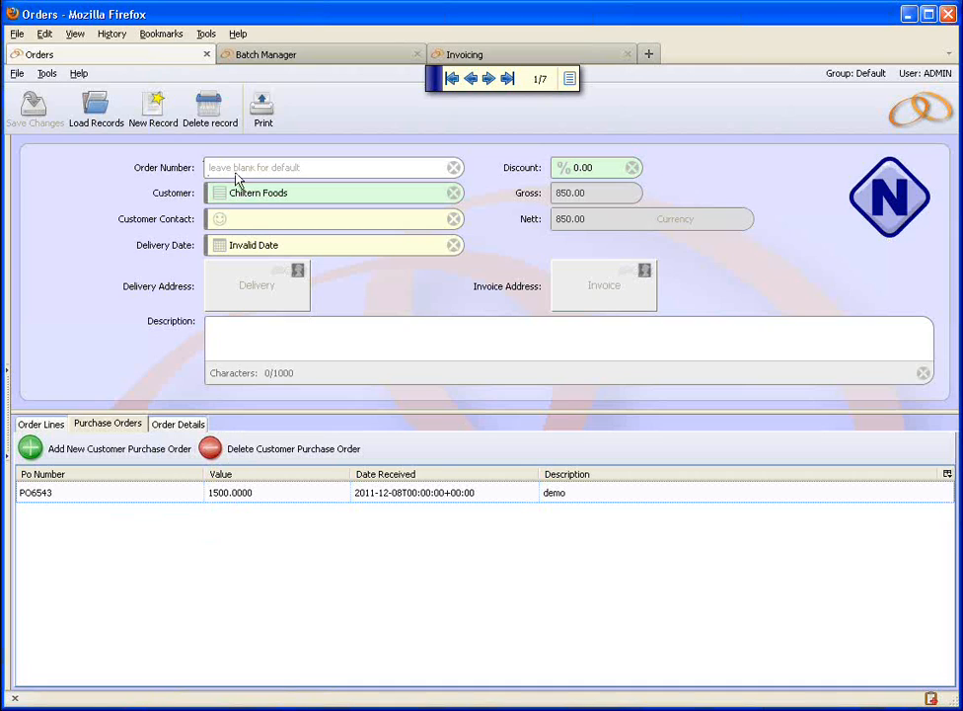
click(42, 423)
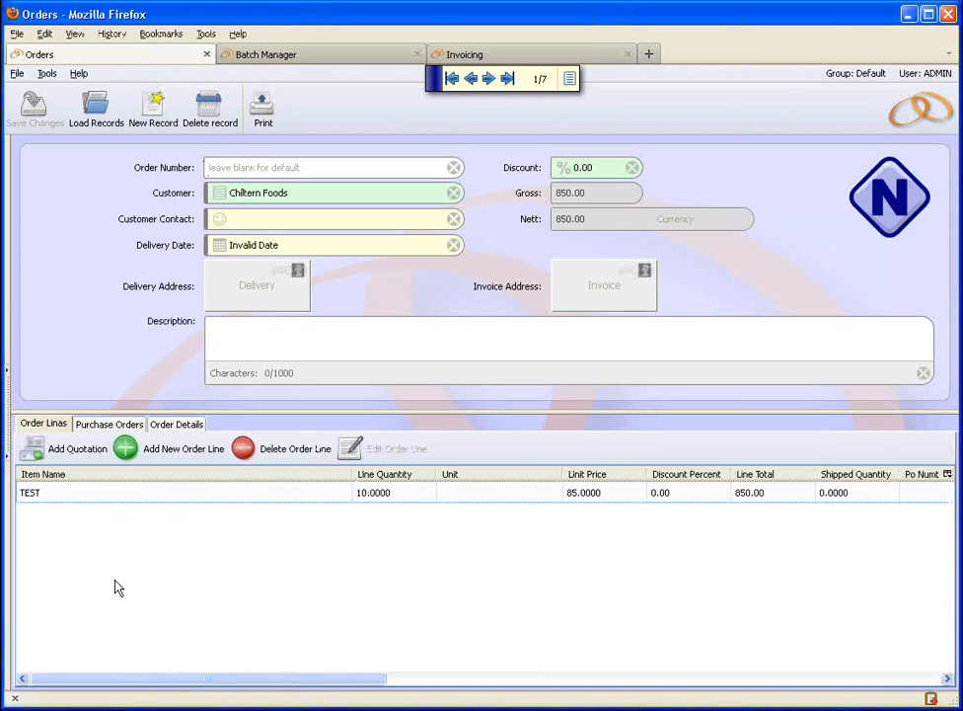
click(164, 495)
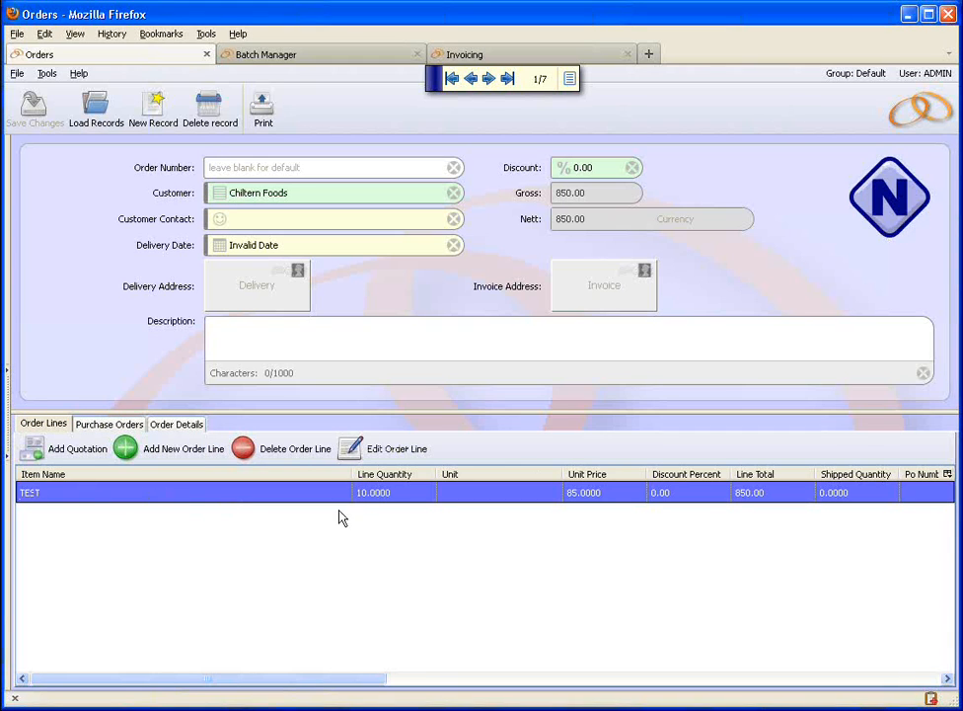
click(398, 450)
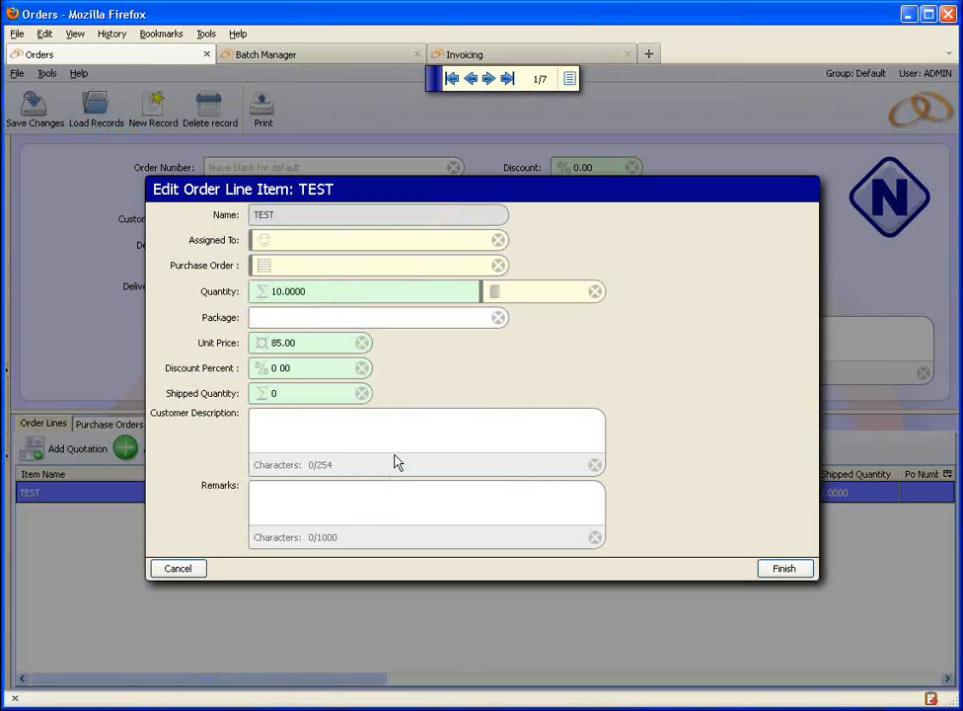
click(266, 269)
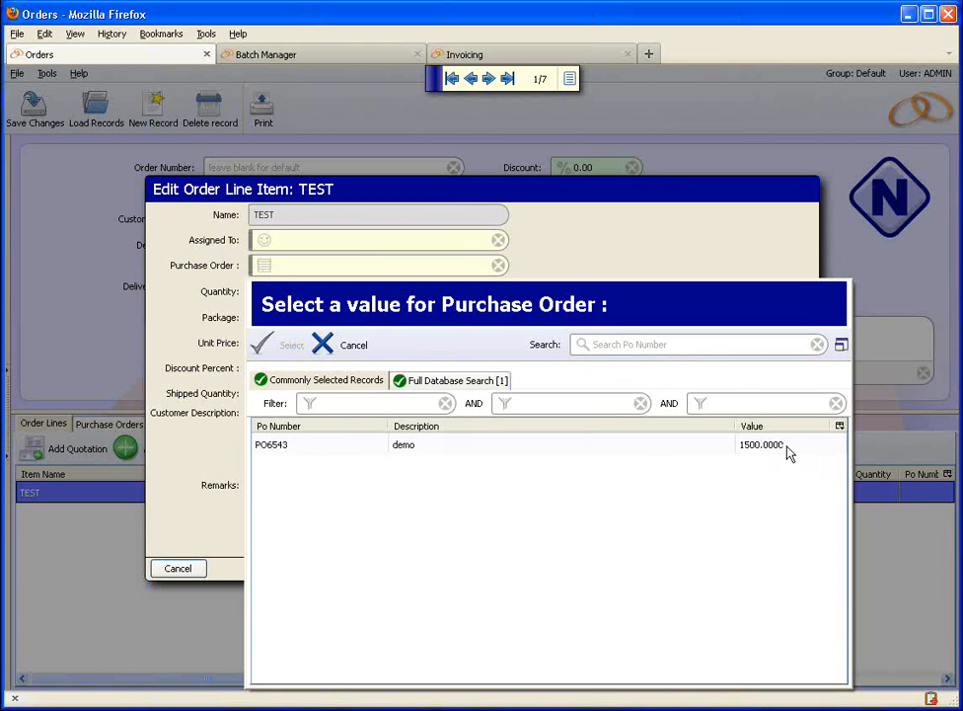
click(288, 446)
click(290, 347)
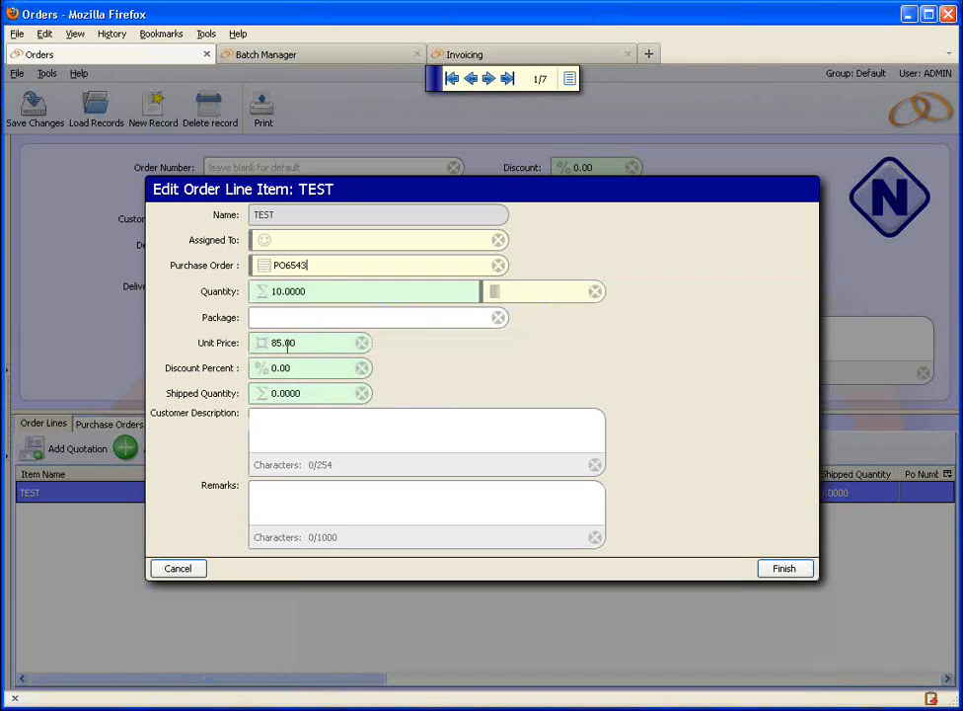
click(789, 570)
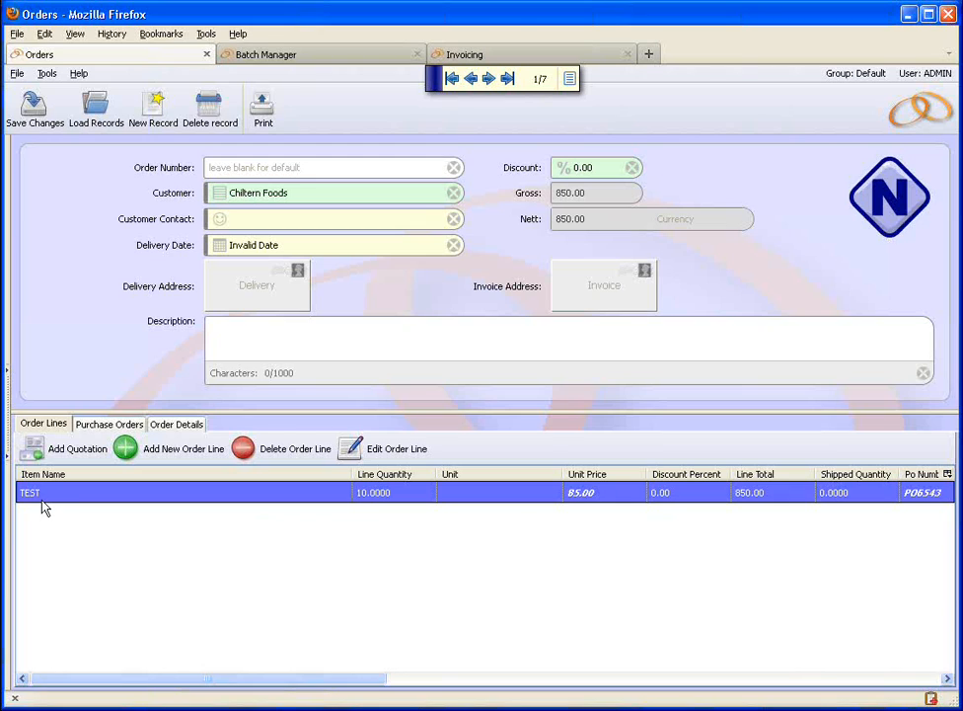
click(110, 424)
click(31, 99)
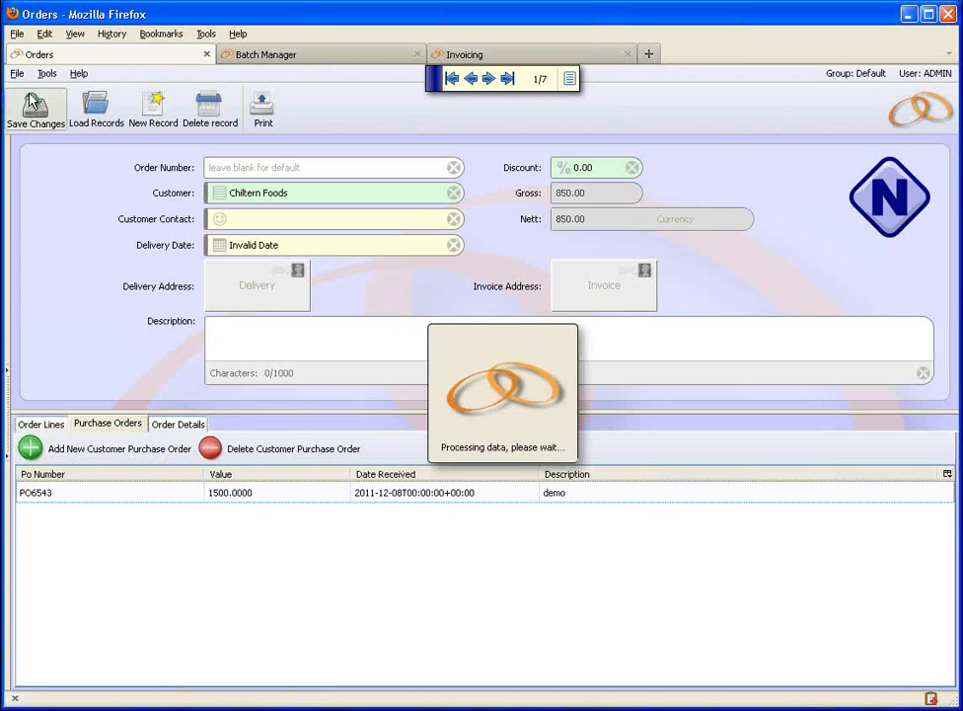
- Reopen the customer purchase order's details at its value and accept them without entering a new value
click(84, 496)
double_click(84, 501)
drag(422, 330, 464, 330)
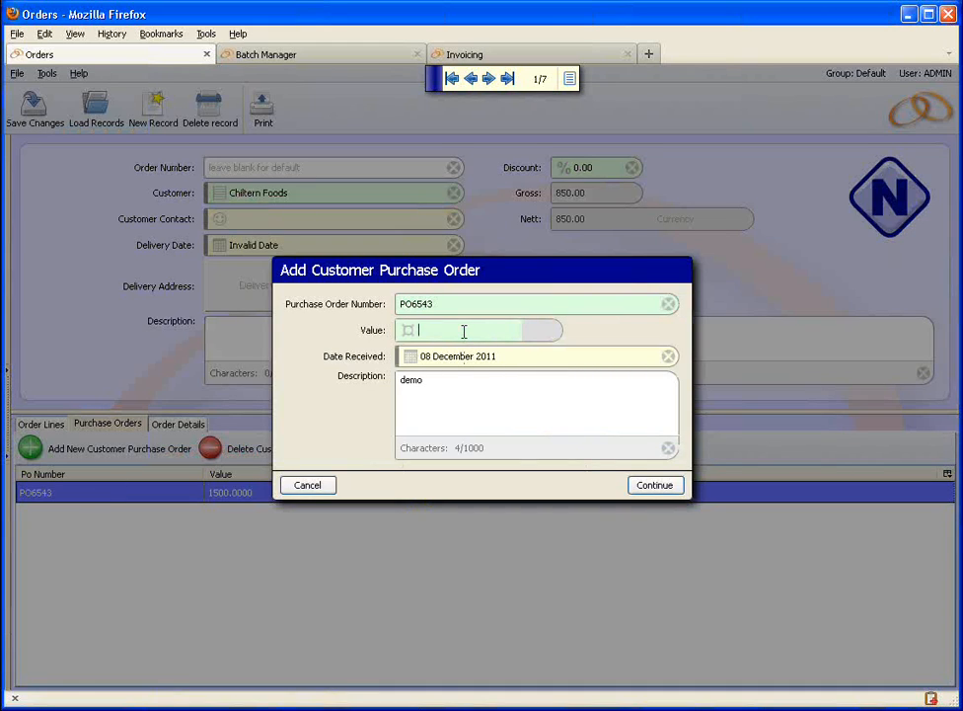
click(640, 486)
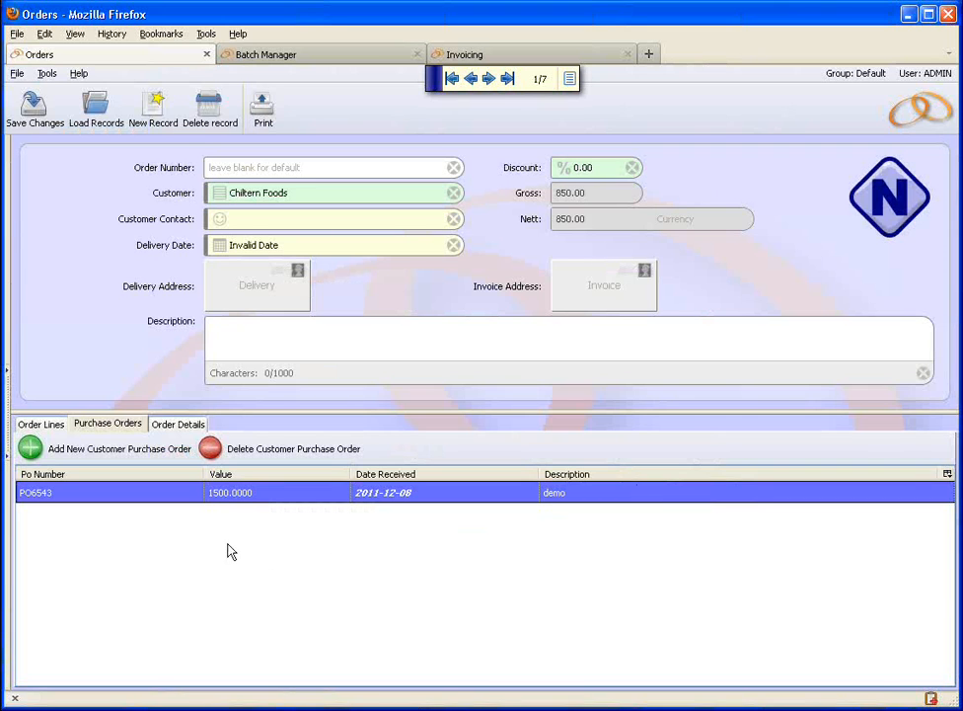
- Save the changes to the Chiltern Foods order and select its TEST order line
click(39, 103)
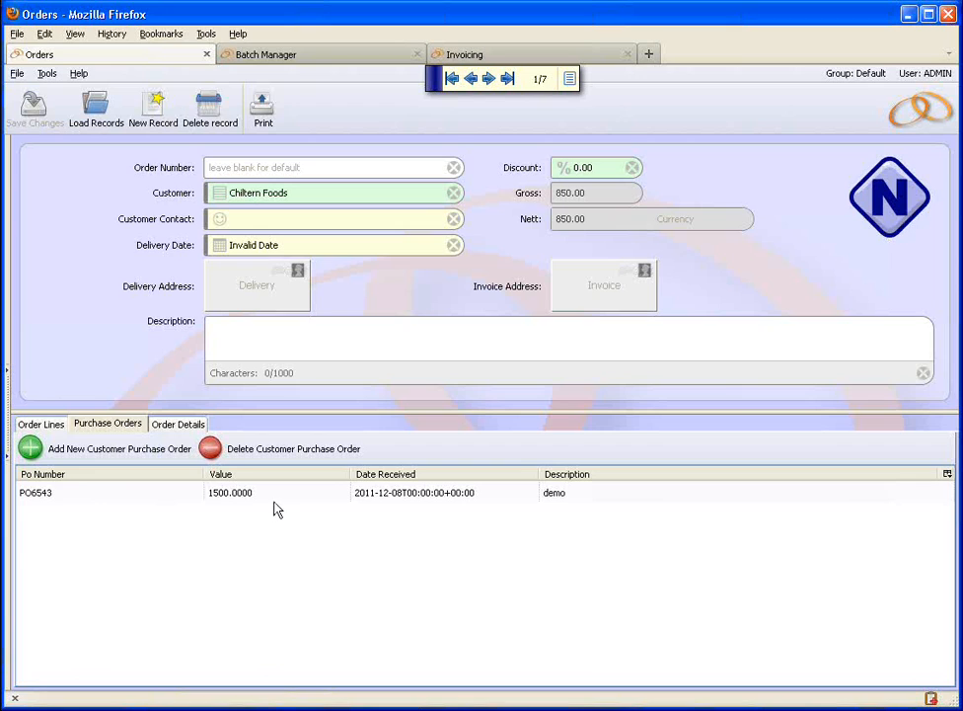
click(41, 423)
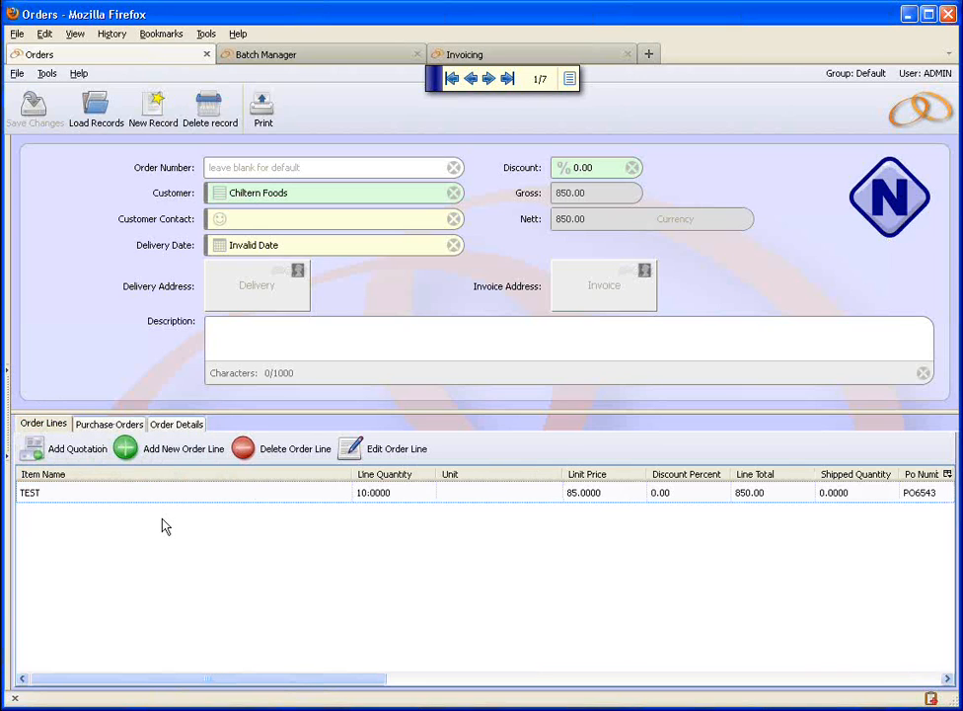
click(131, 497)
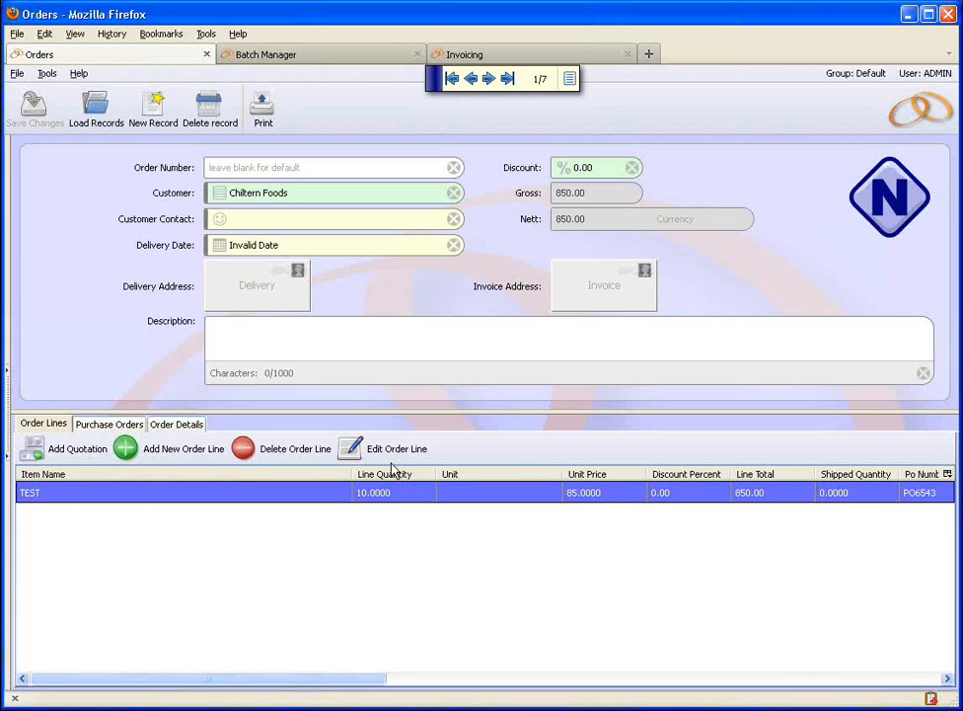
- Create a new order for the customer Two Fold Software Ltd and save it
click(154, 108)
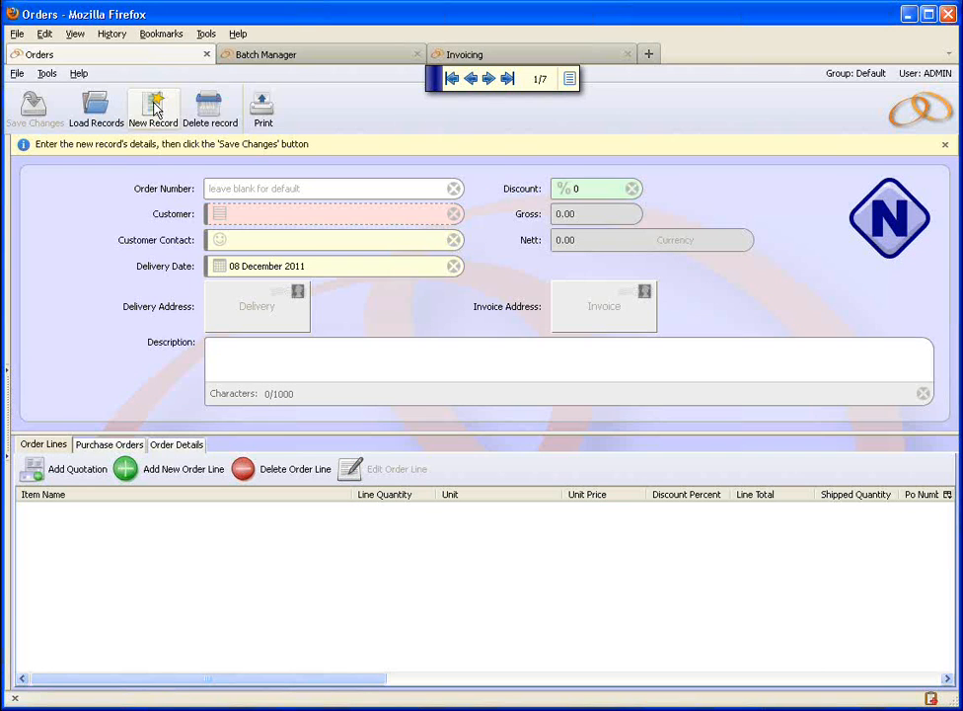
click(220, 217)
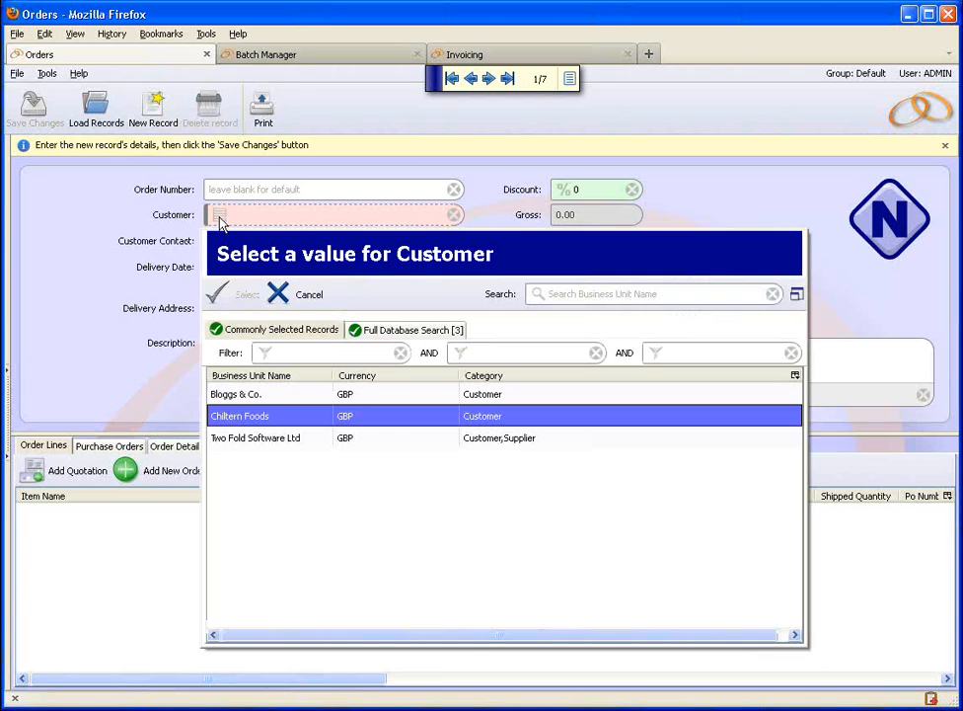
click(230, 440)
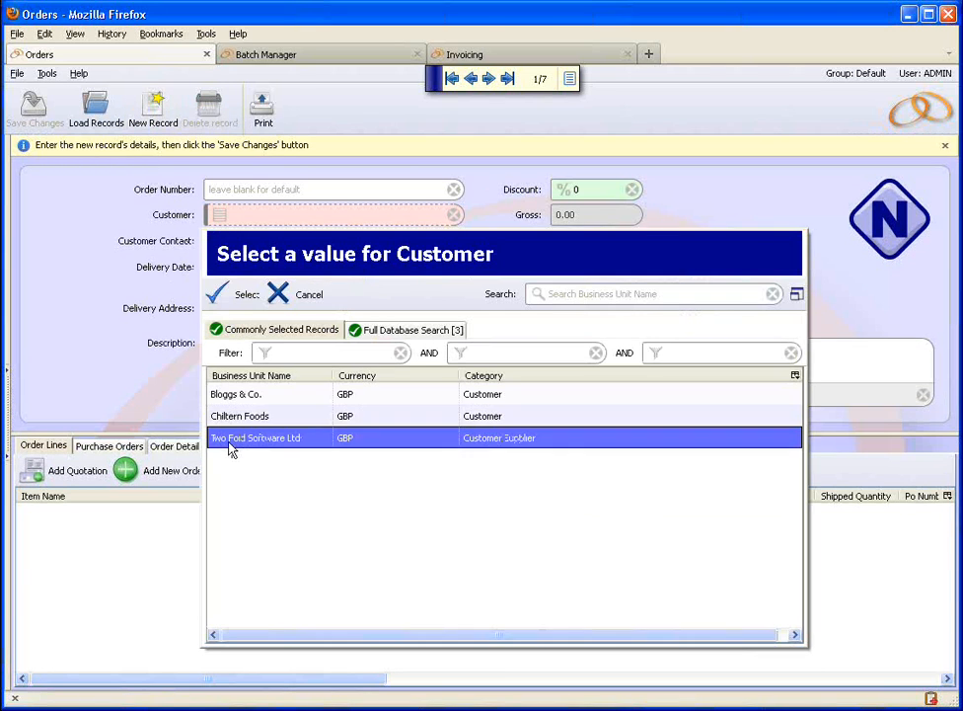
click(236, 294)
click(30, 117)
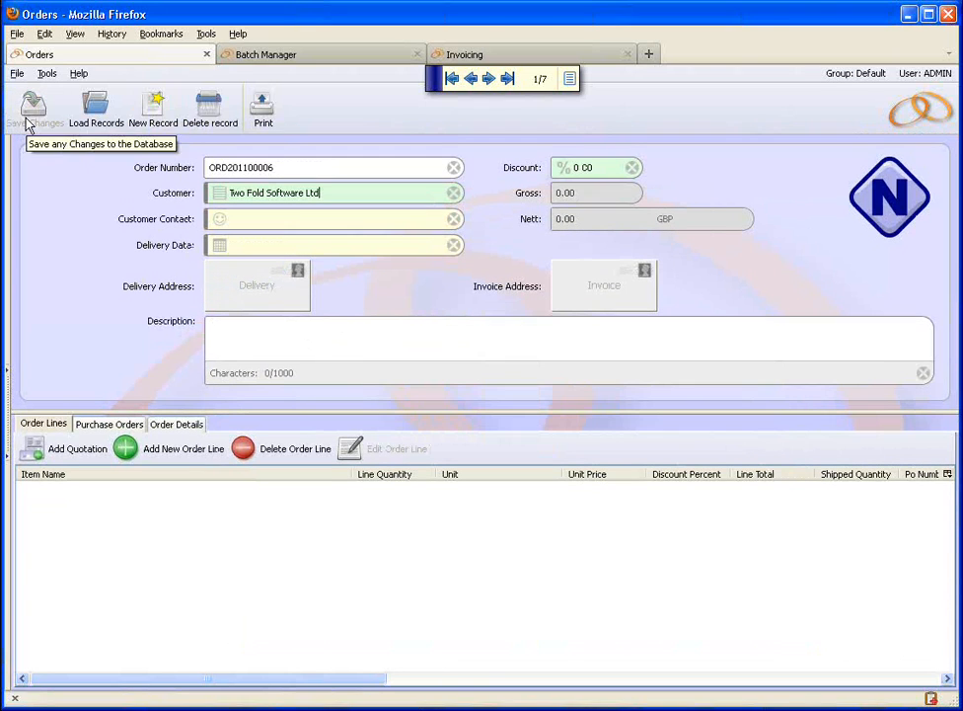
- Add the Paracetamol Content and Paracetamol Tablets lines from the customer's quotation to the order and save it
click(71, 460)
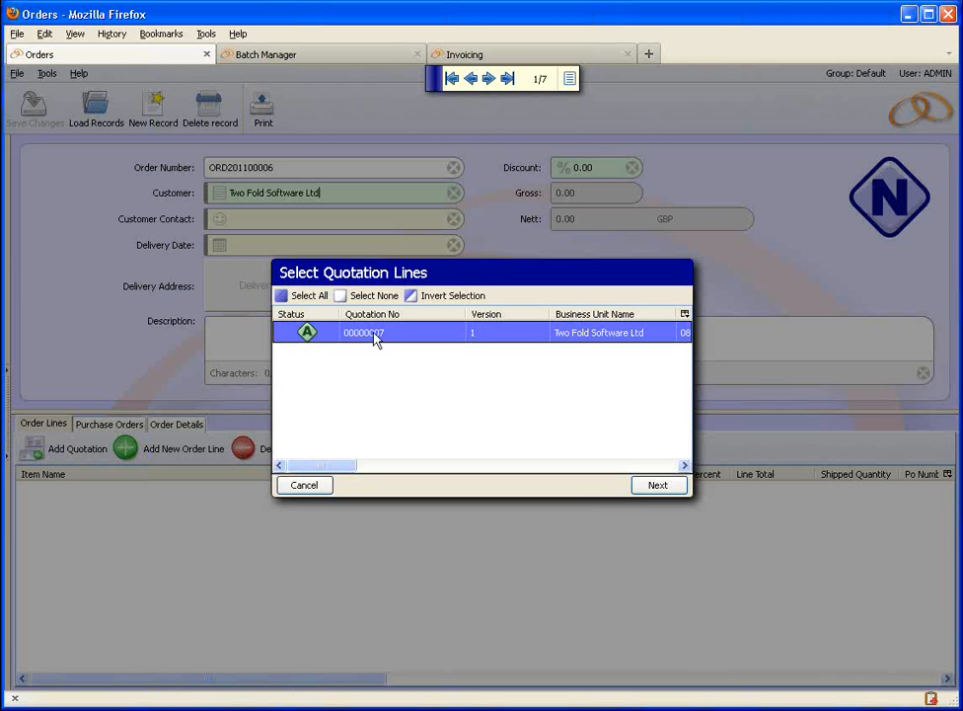
click(657, 485)
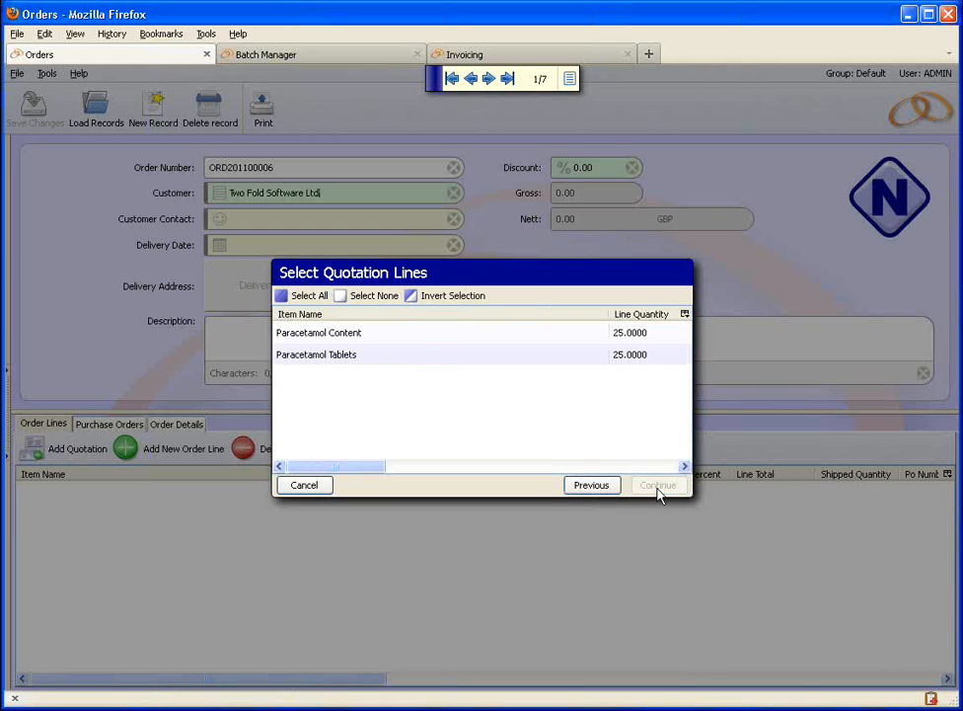
click(344, 334)
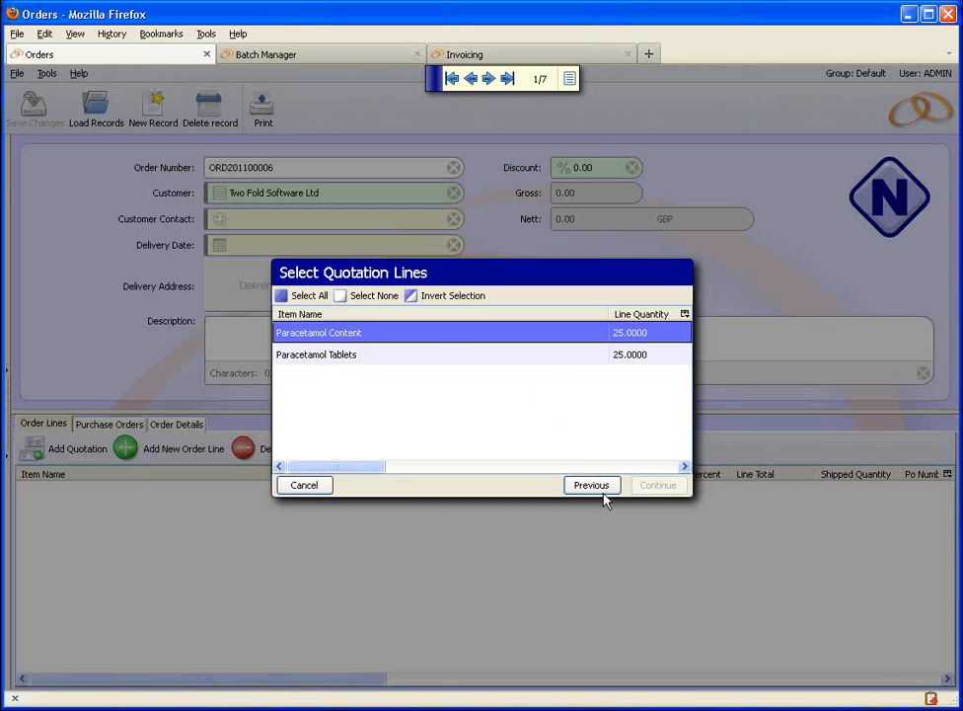
click(480, 354)
click(467, 339)
click(462, 354)
click(456, 339)
click(429, 358)
click(317, 296)
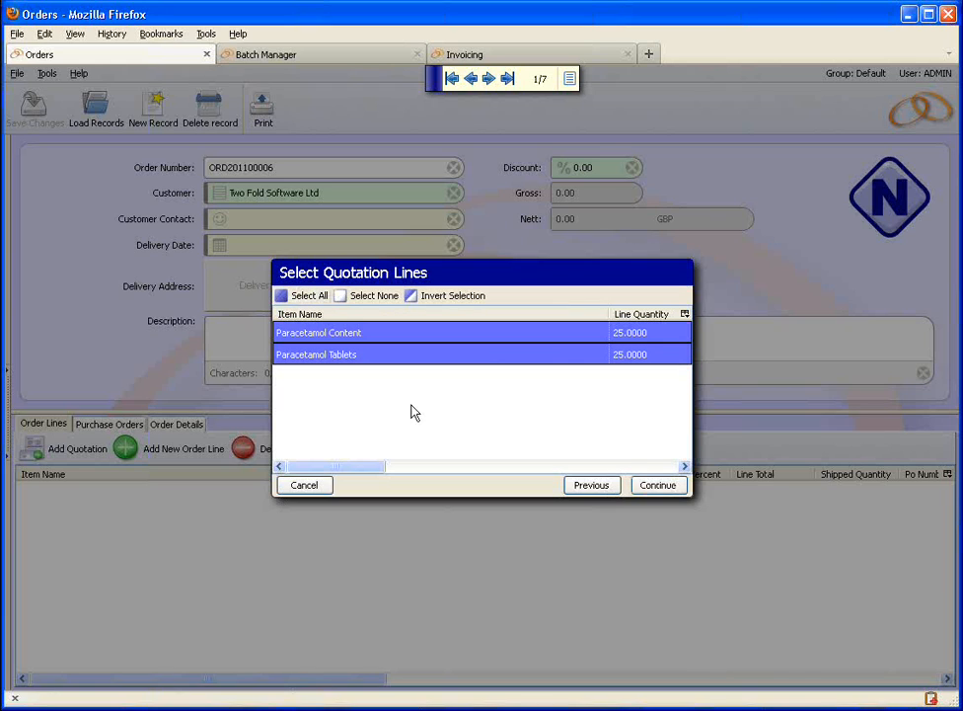
click(657, 485)
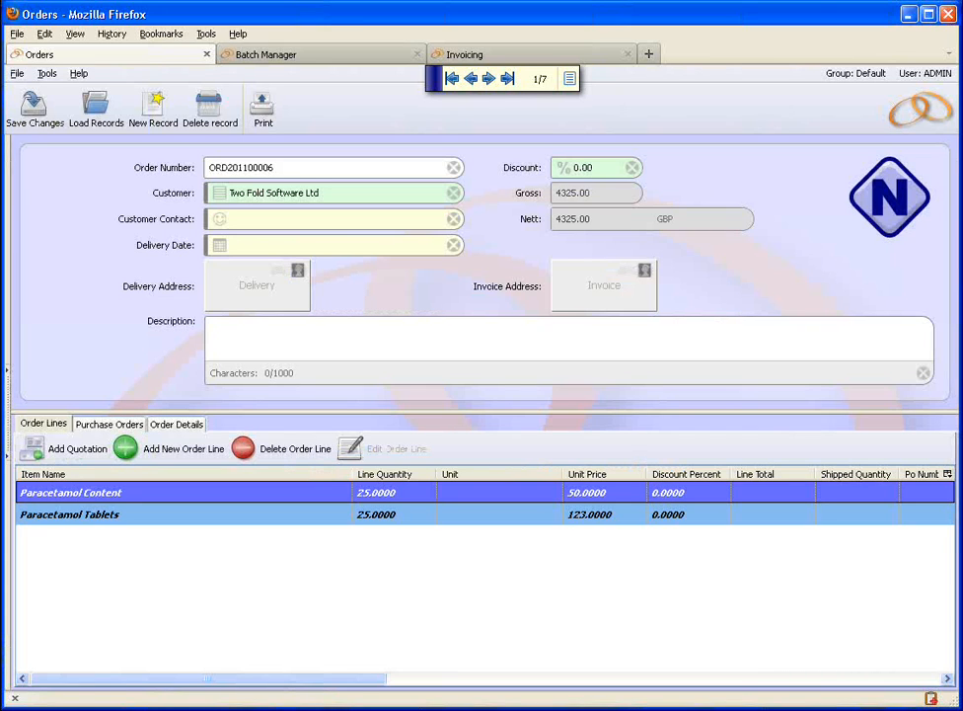
click(32, 109)
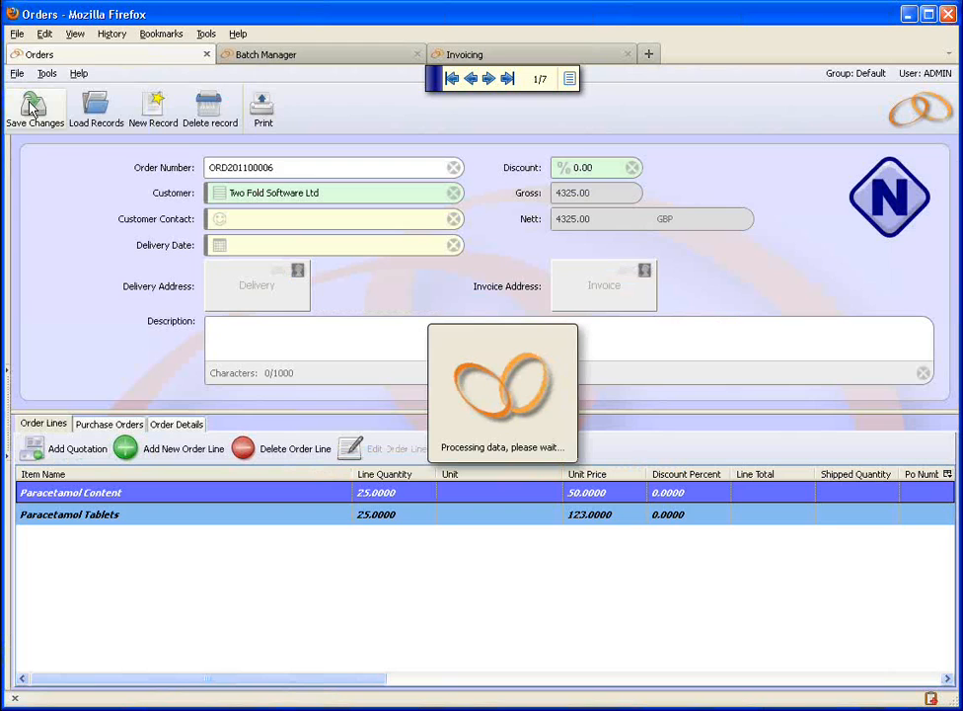
- Add an order line for the Friability method with a quantity of 25 and save the order
click(125, 448)
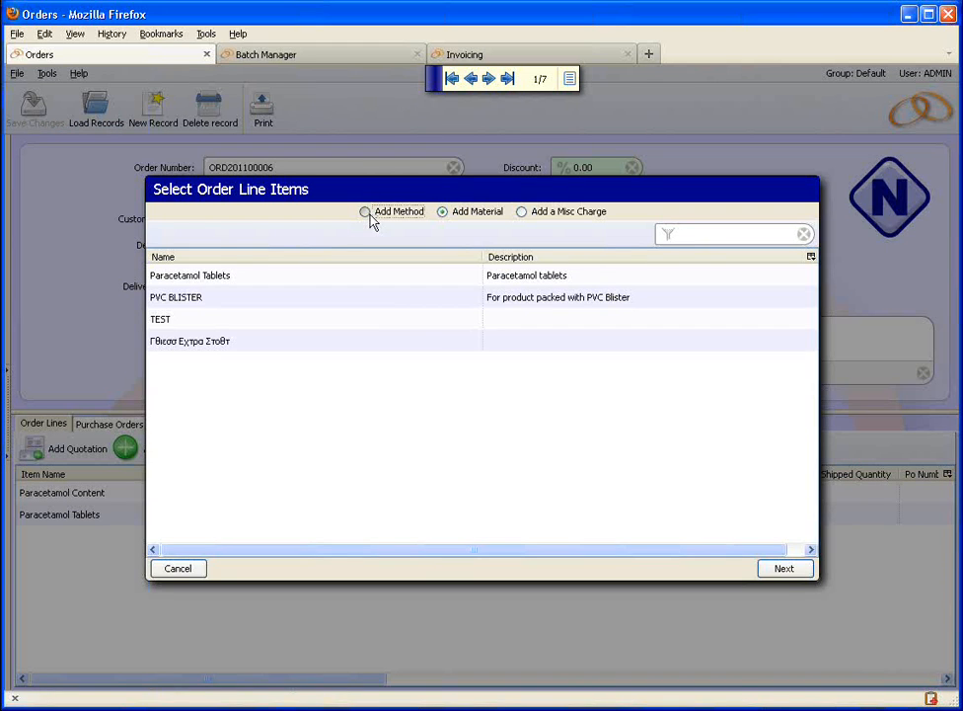
click(367, 213)
click(233, 321)
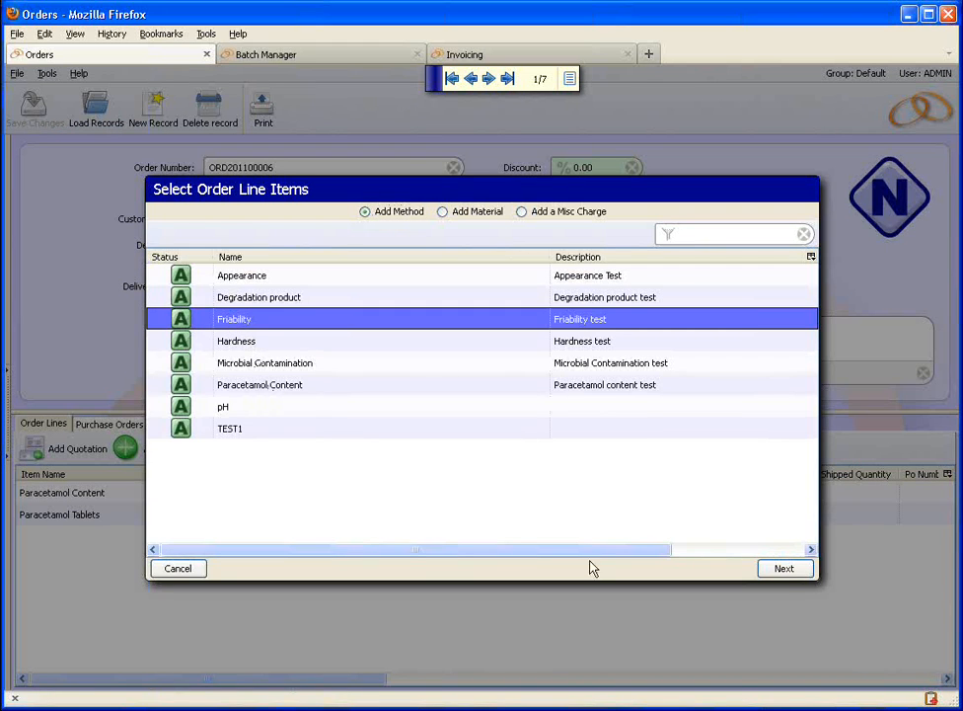
click(784, 569)
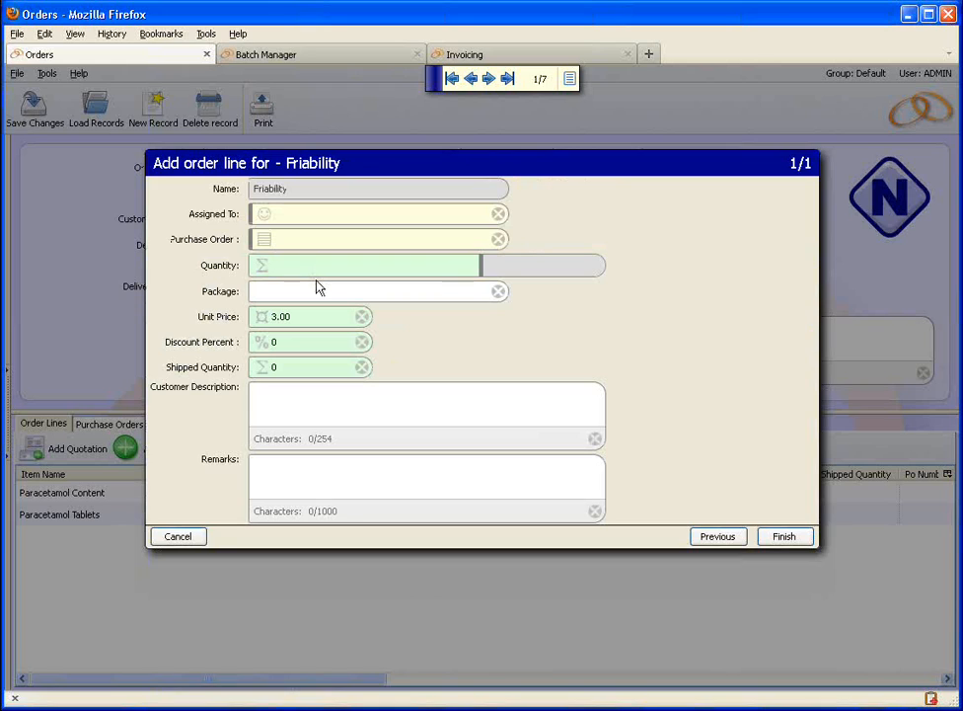
text(25)
click(786, 540)
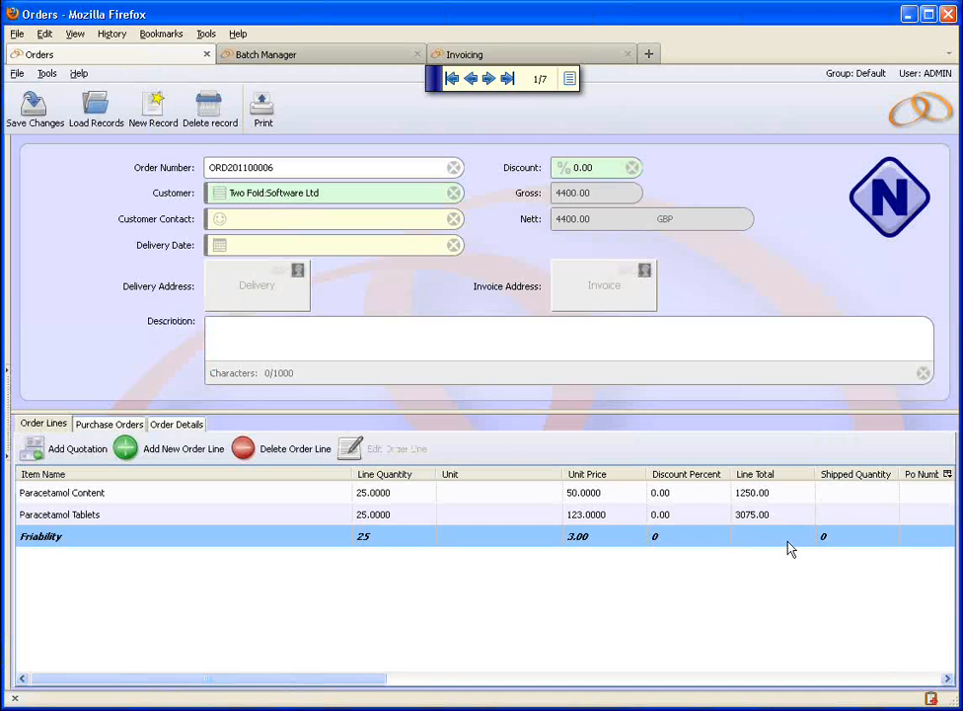
click(35, 115)
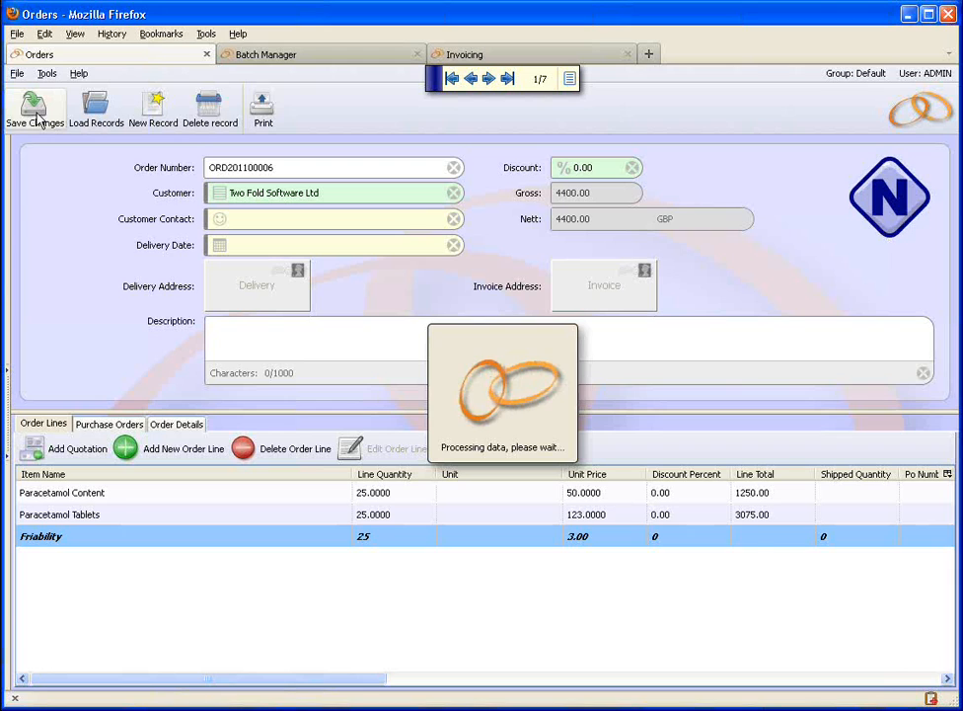
- Review the methods, materials and miscellaneous charges offered for a new order line without adding any
click(155, 451)
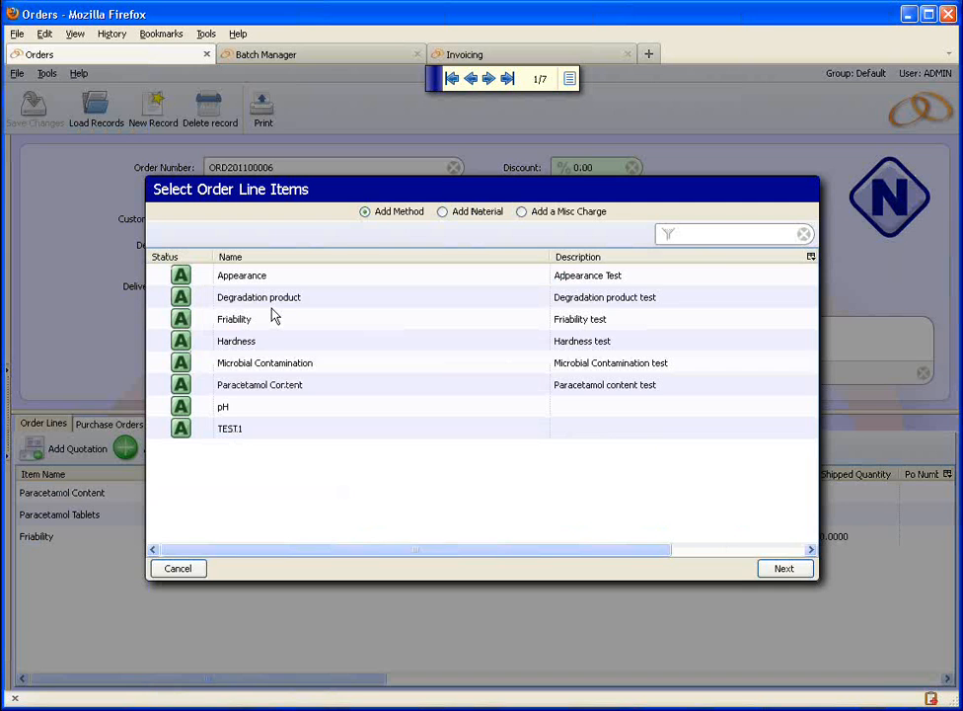
click(456, 215)
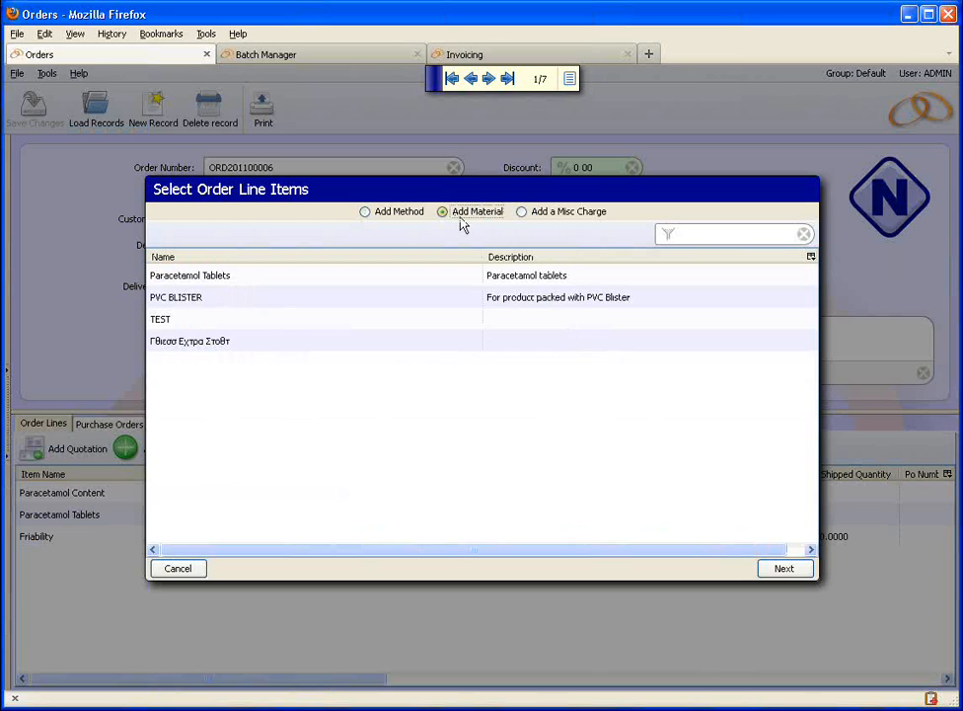
click(559, 213)
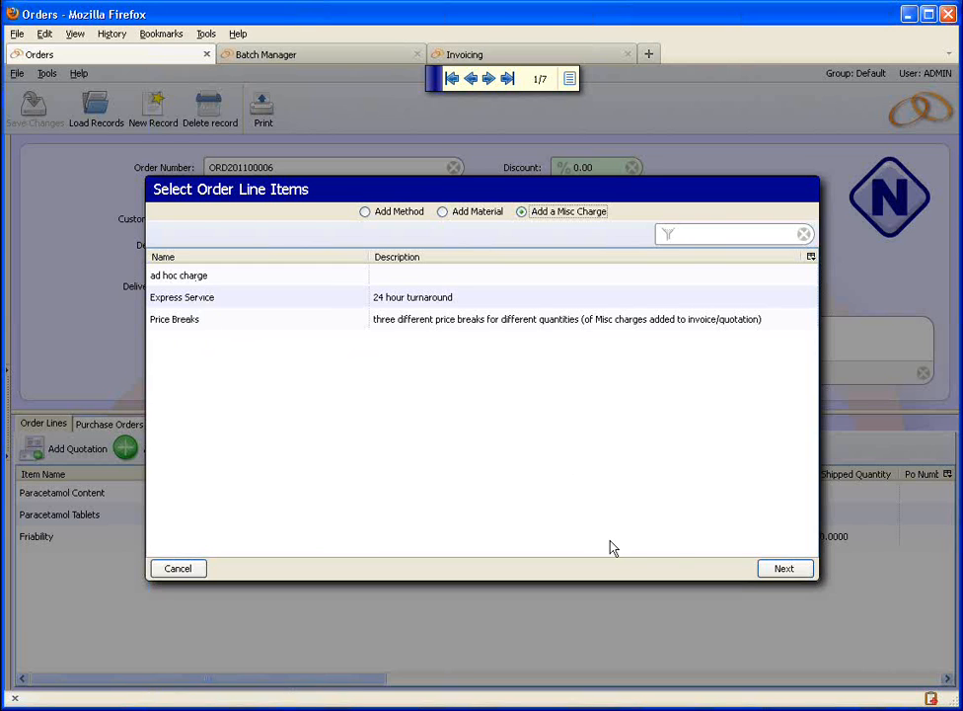
click(175, 572)
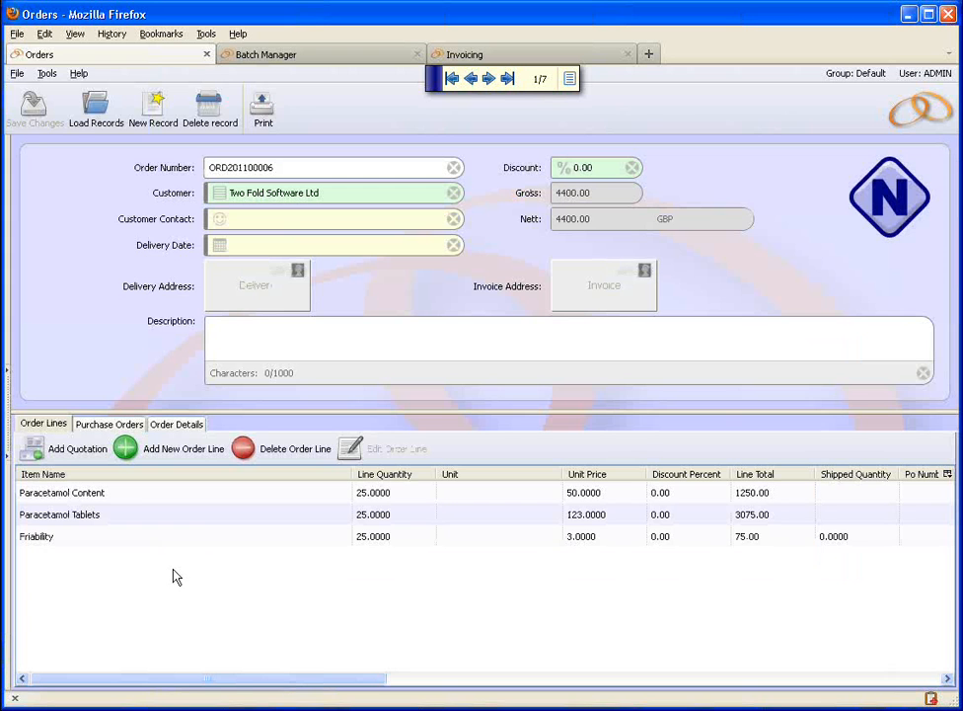
- Add a customer purchase order to the Two Fold Software Ltd order with a purchase order number and value 123, and save
click(118, 428)
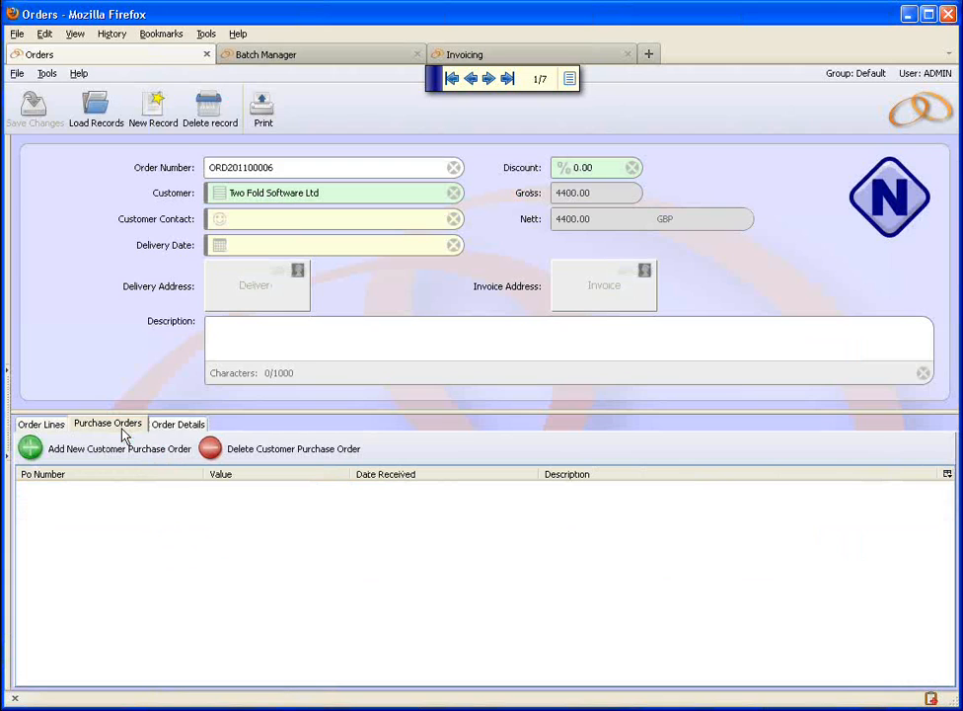
click(86, 452)
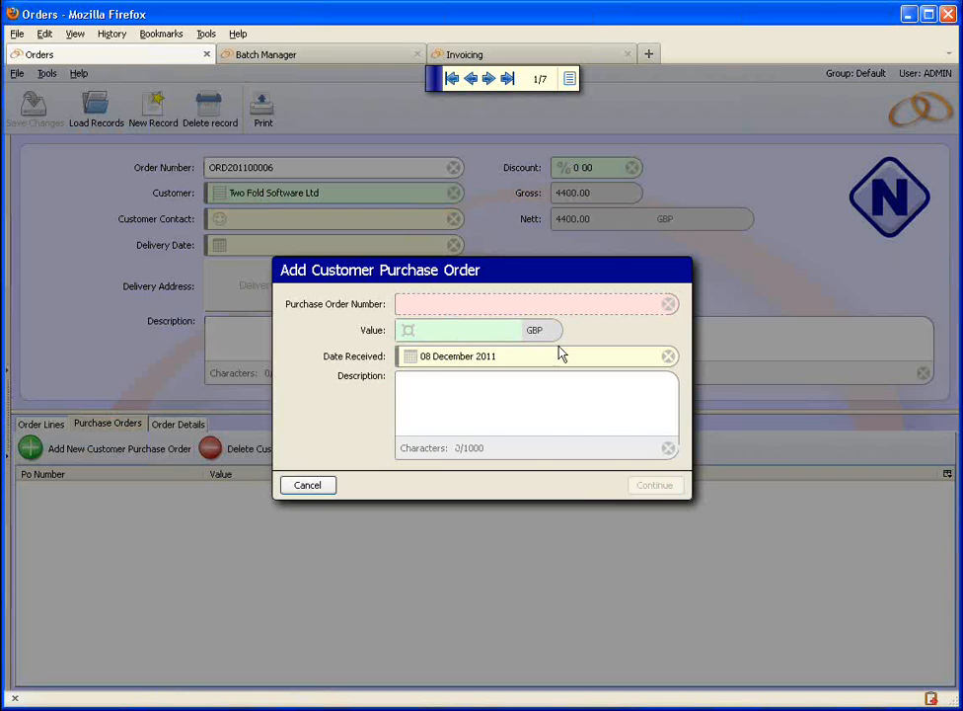
text(Po1)
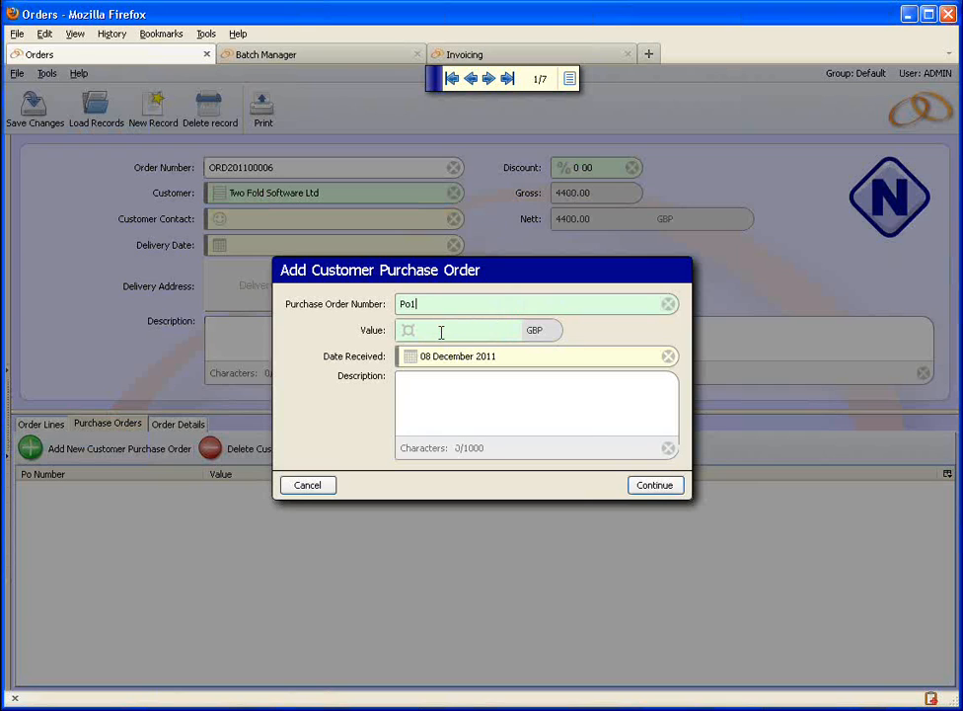
text(123)
click(654, 485)
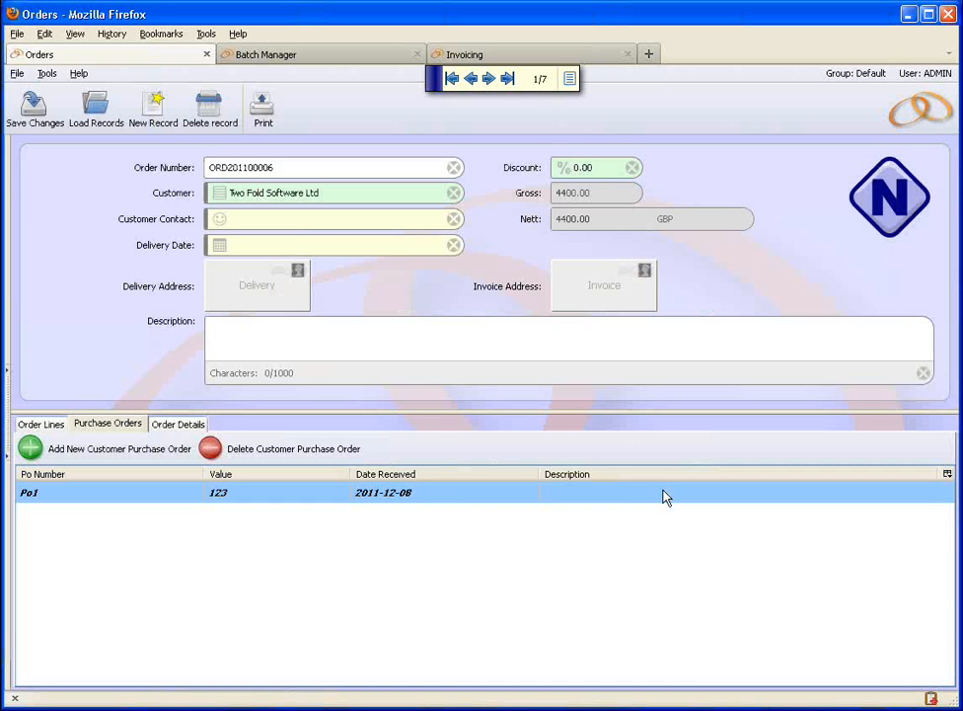
click(33, 107)
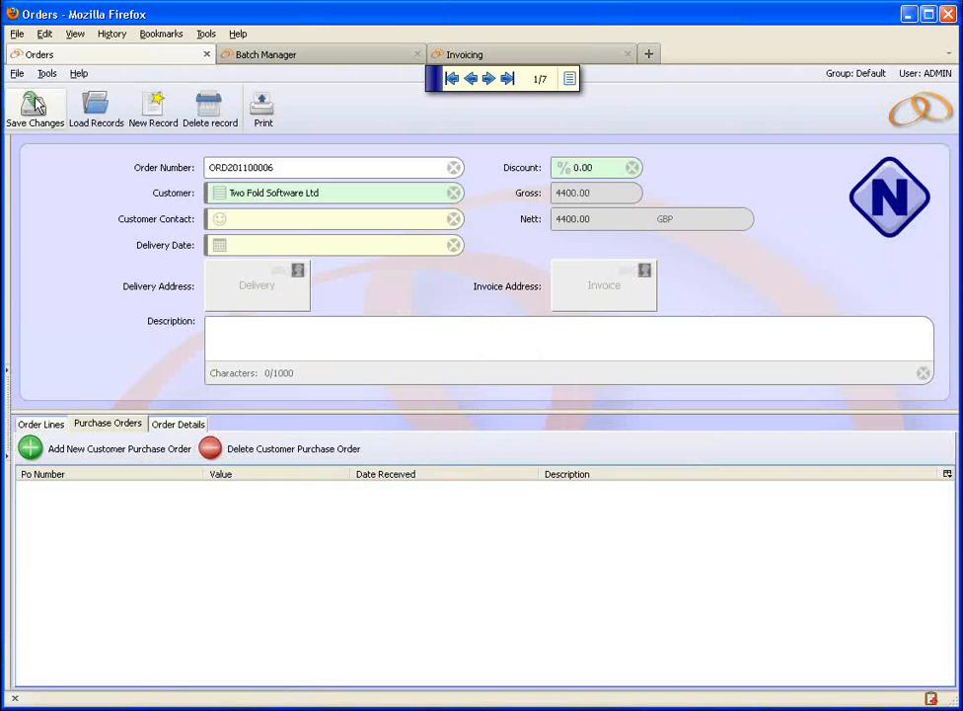
- Add a second customer purchase order with its own purchase order number and no value, and save the order
click(112, 456)
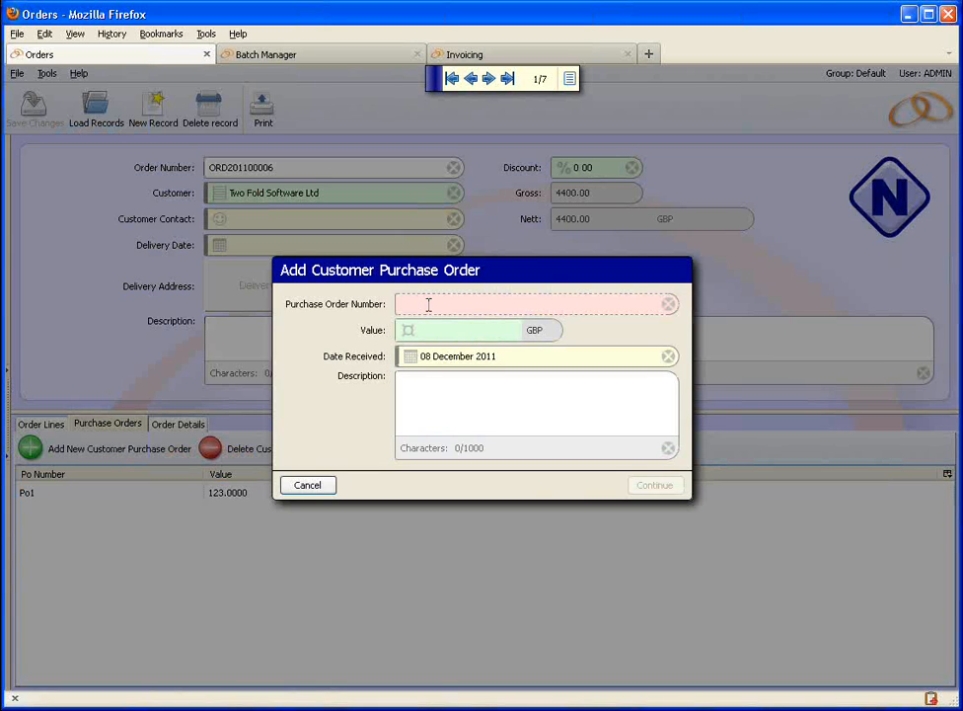
text(po2)
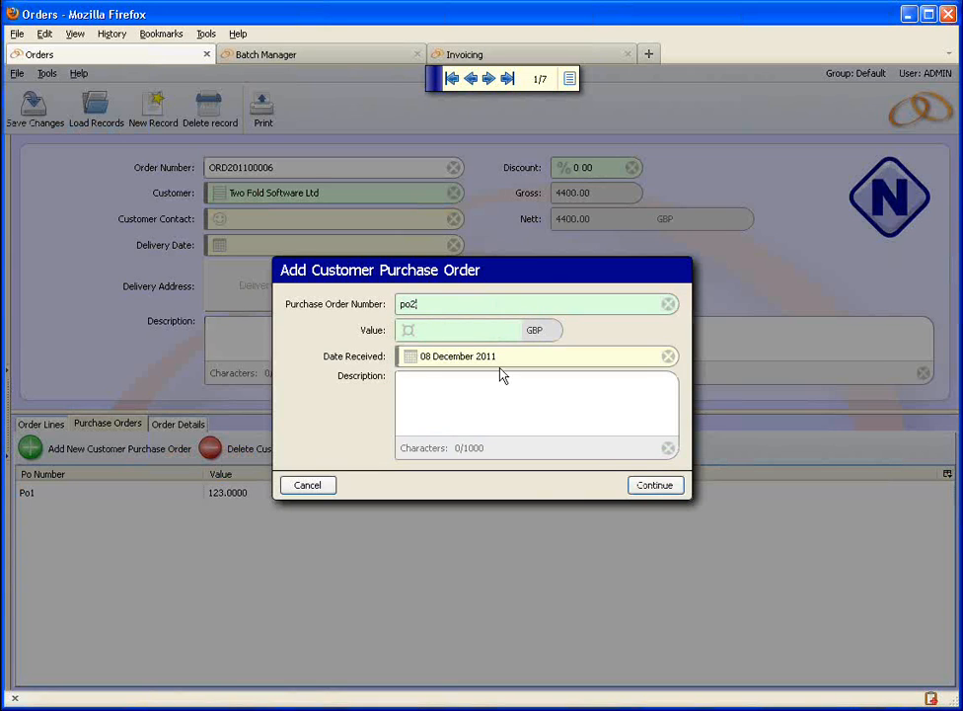
click(648, 490)
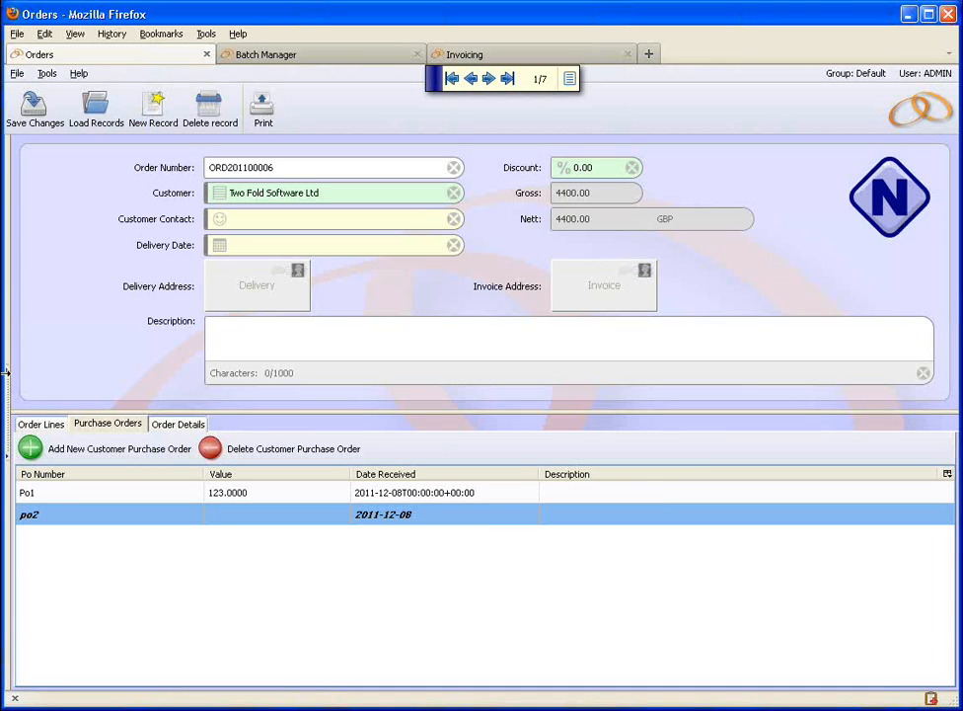
click(29, 110)
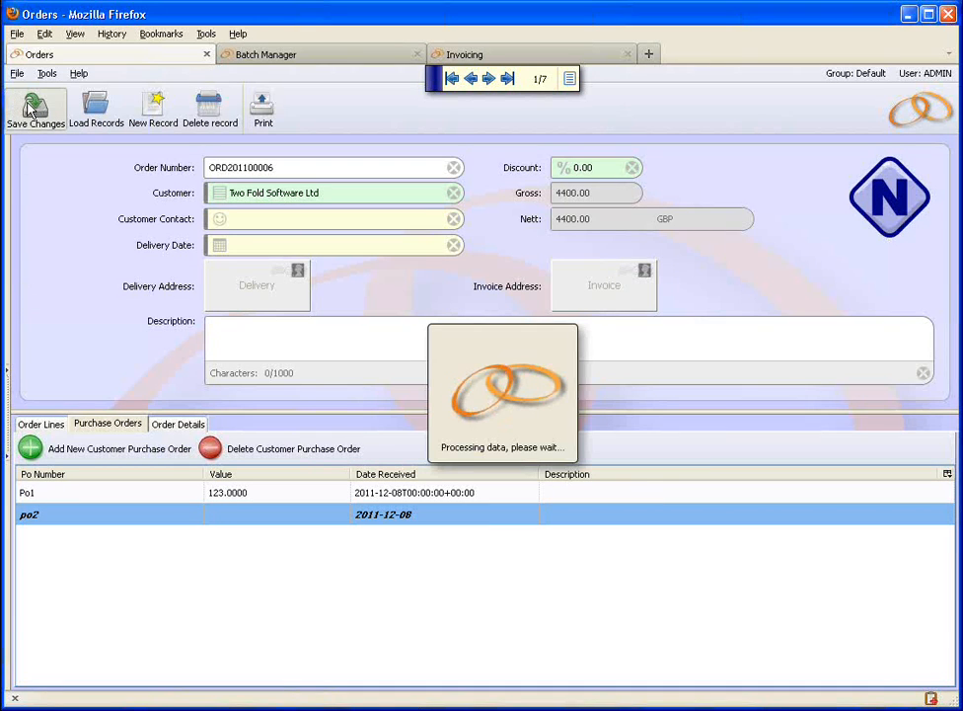
- Link the second customer purchase order to the Paracetamol Tablets order line and save the order
click(35, 425)
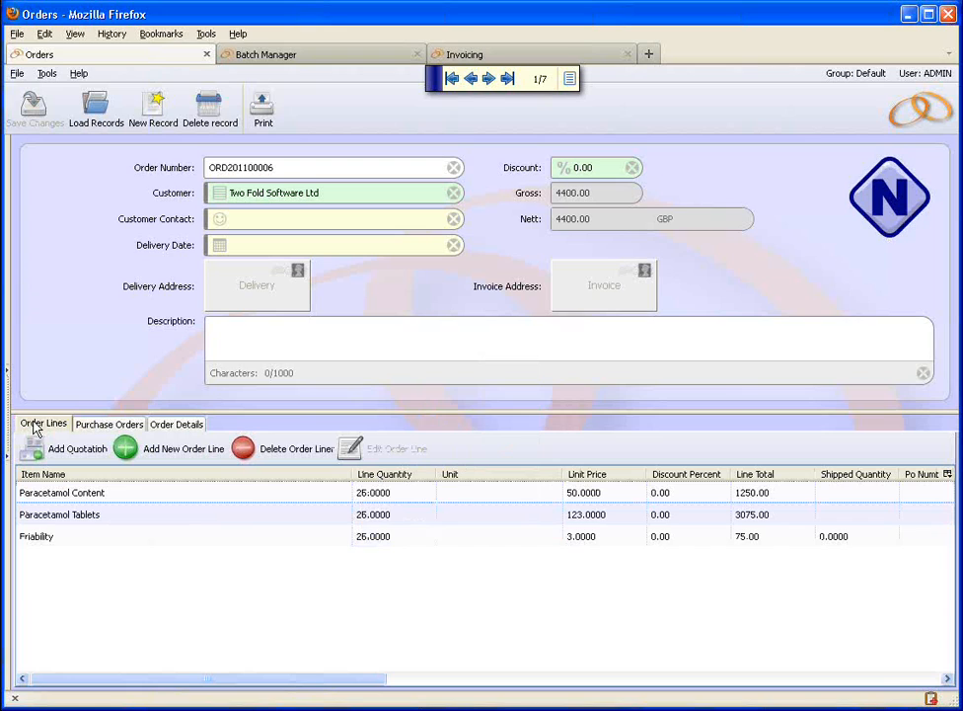
click(54, 519)
click(385, 448)
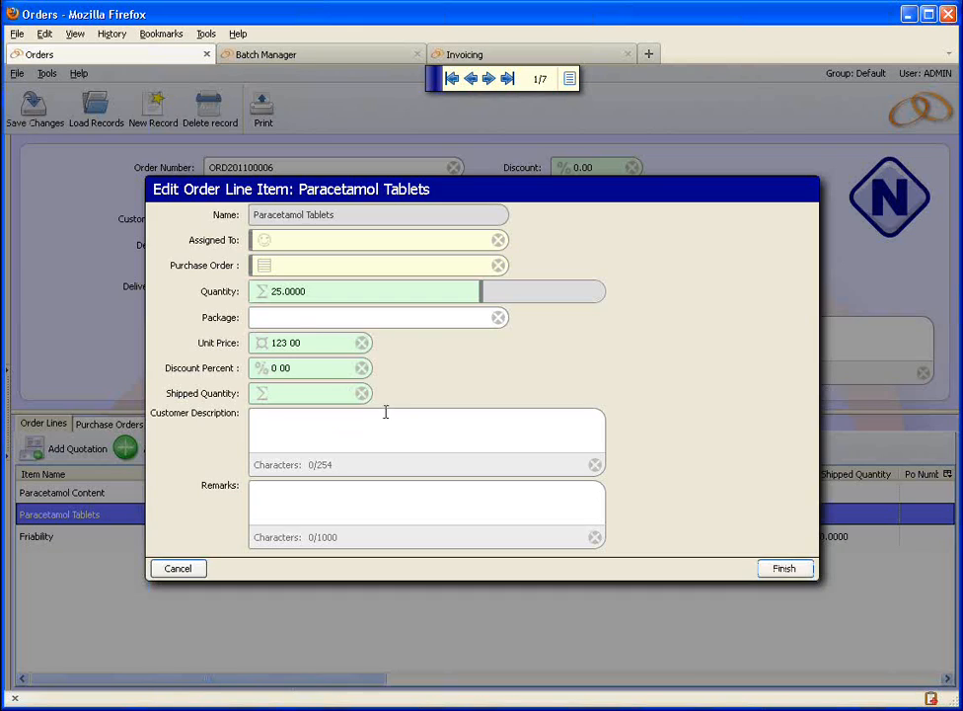
click(266, 267)
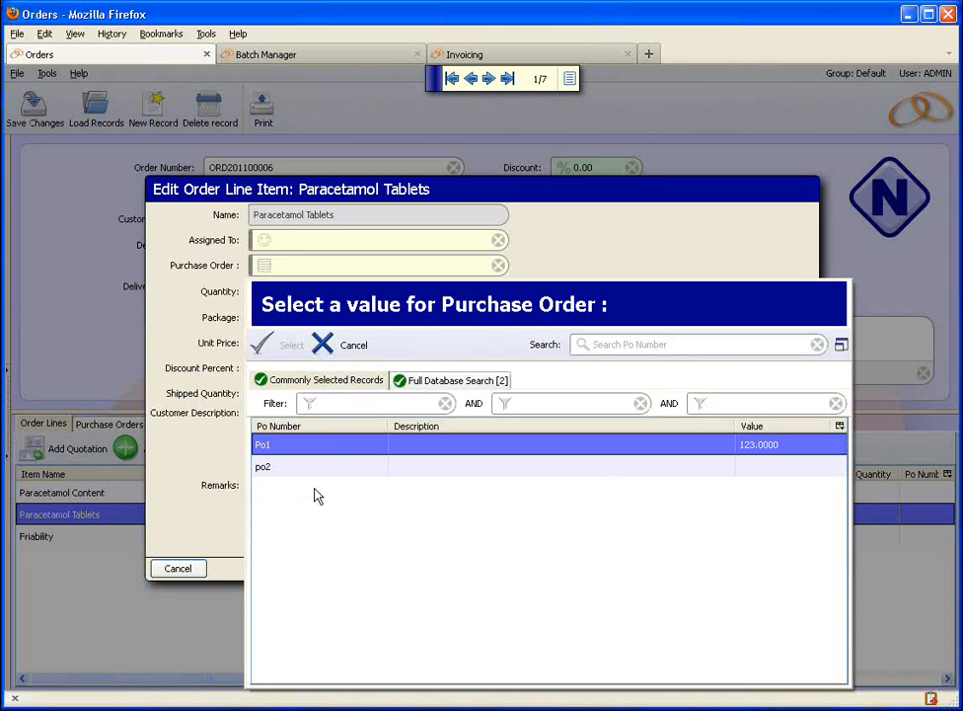
double_click(292, 470)
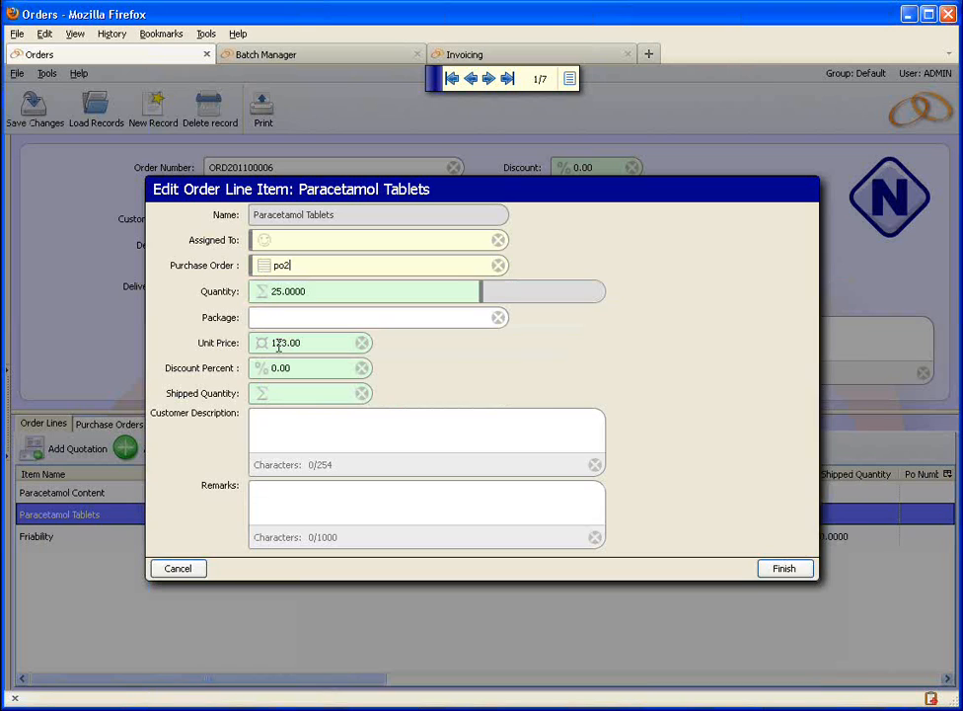
click(785, 570)
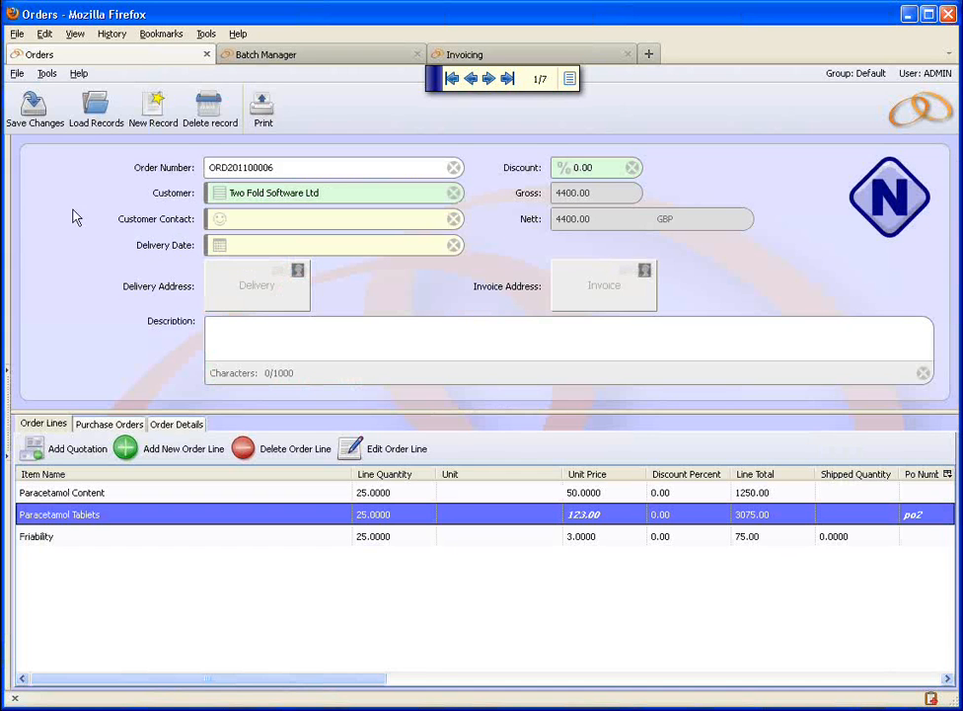
click(35, 108)
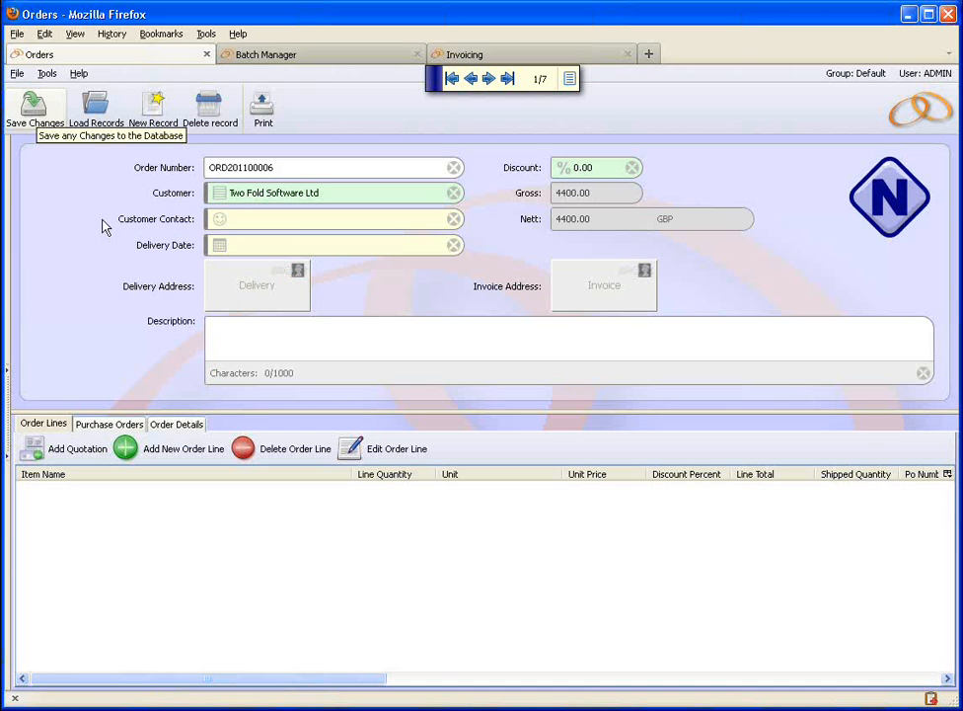
- Change the order's status from New to Open and save the order
click(895, 211)
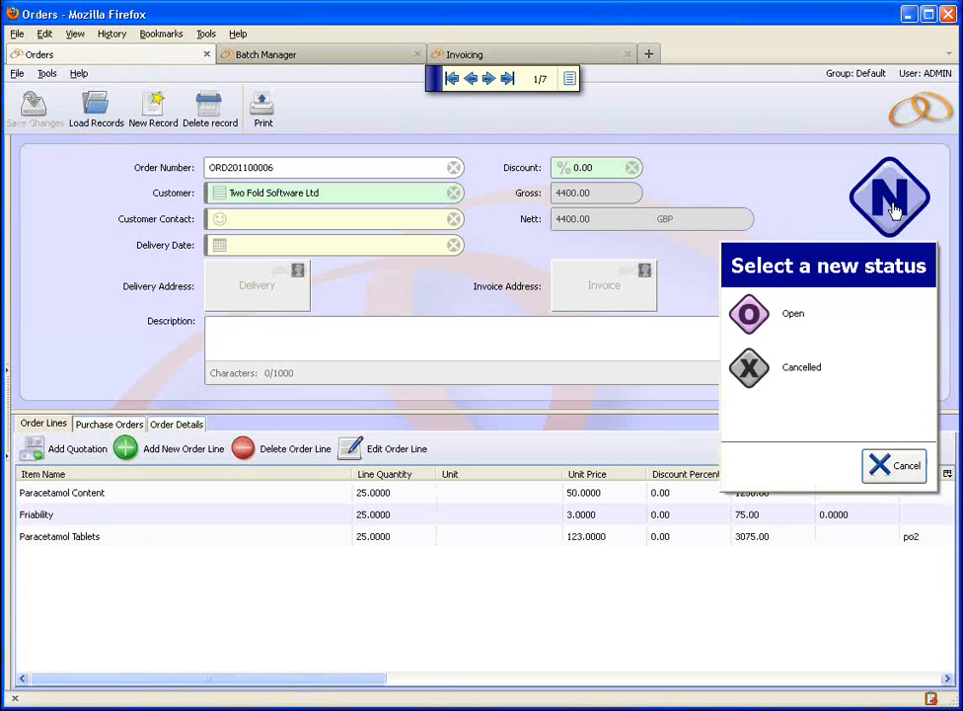
click(791, 333)
click(37, 112)
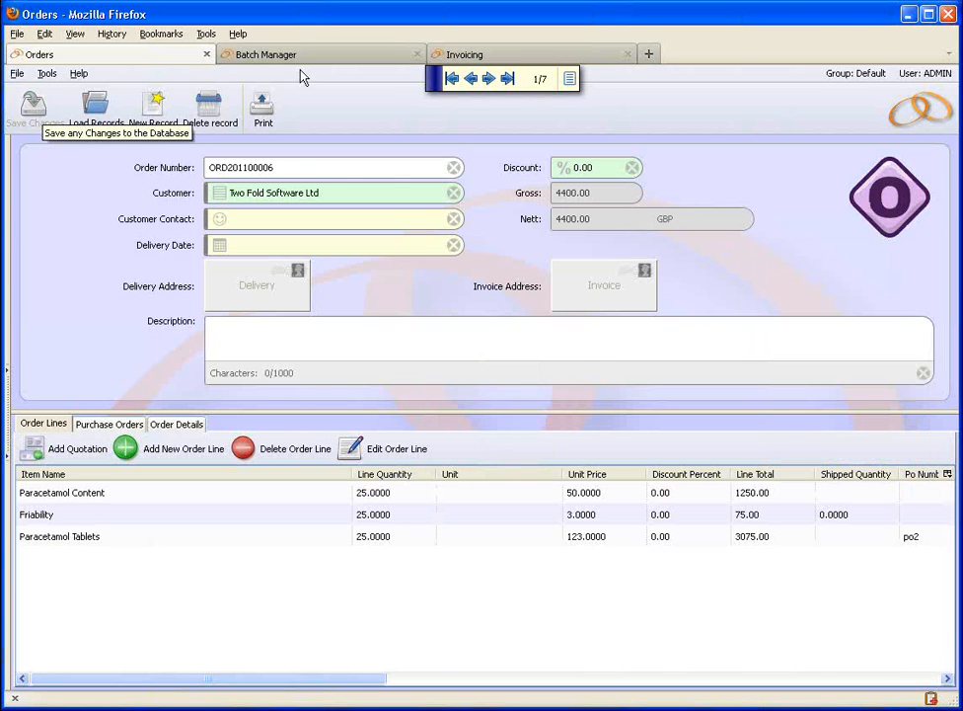
- Switch to Batch Manager and create a new batch record with Two Fold Software Ltd as the customer
key(ctrl+Tab)
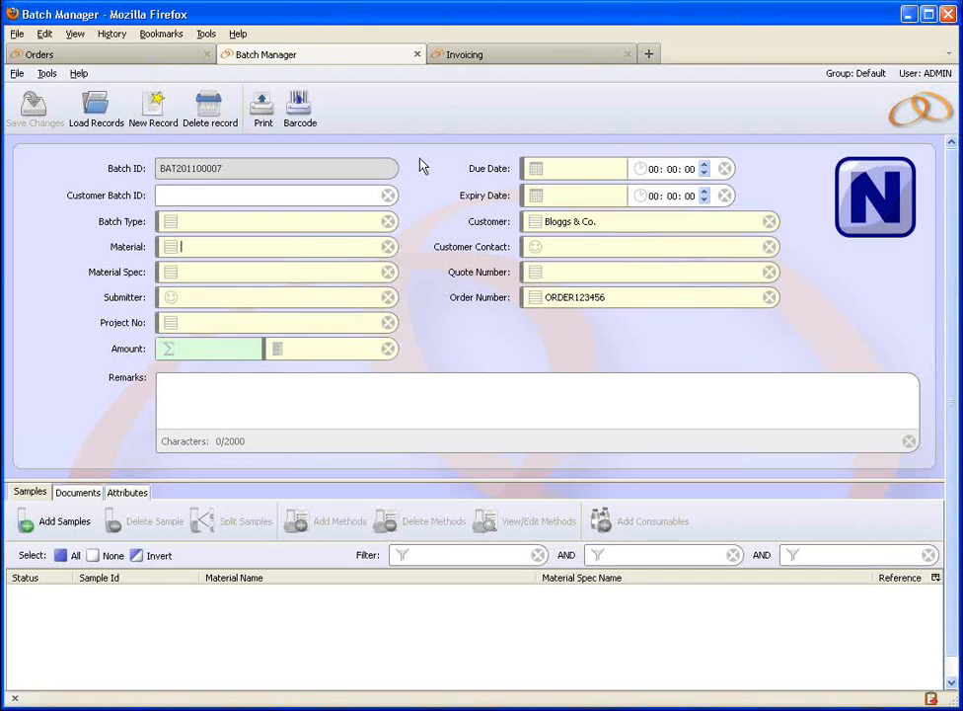
click(151, 114)
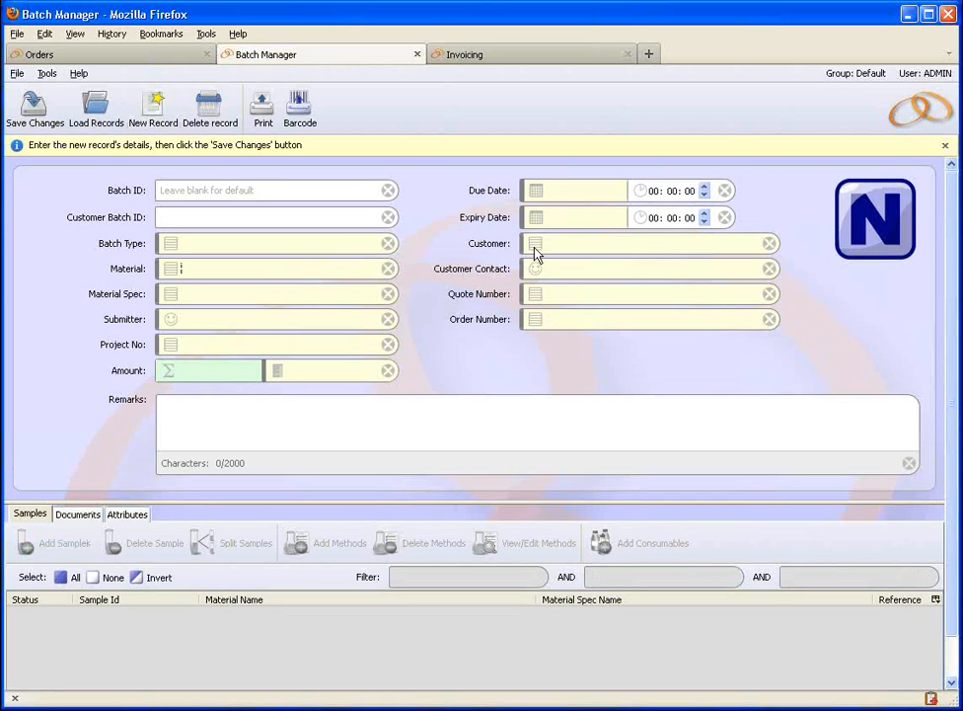
click(535, 245)
click(409, 444)
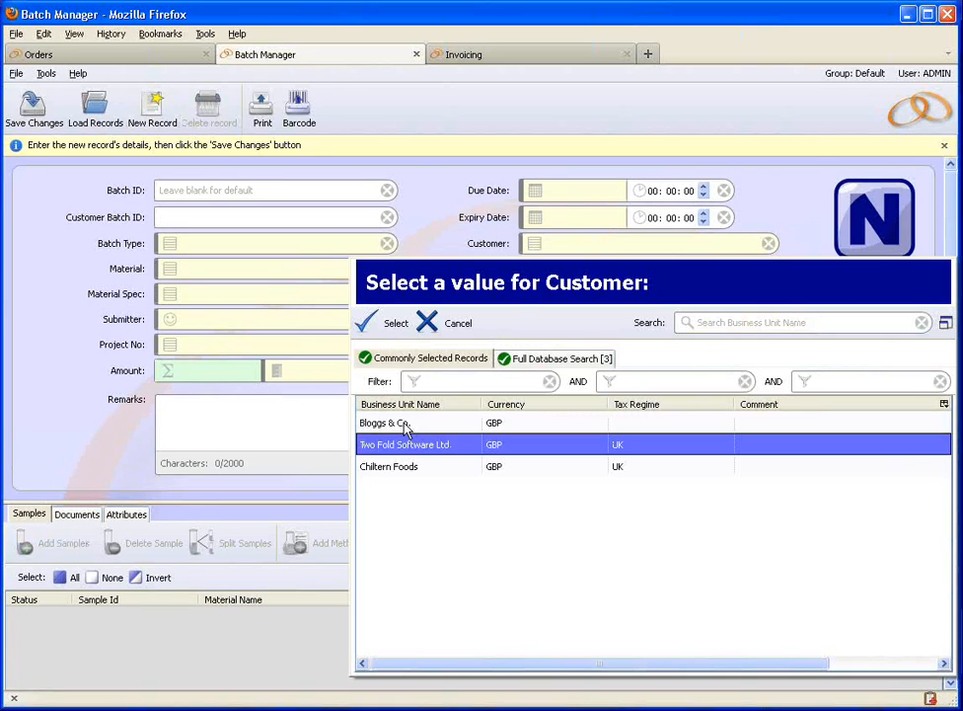
click(388, 322)
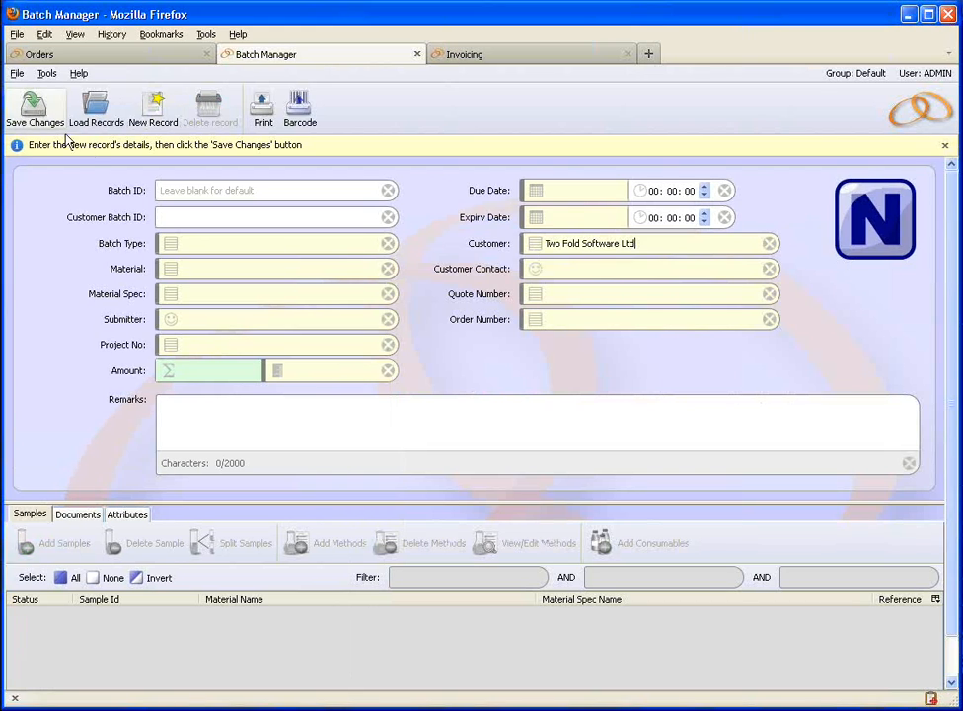
- Check the order's lines in Orders, set the new batch's material to Paracetamol Tablets and save the batch
click(87, 56)
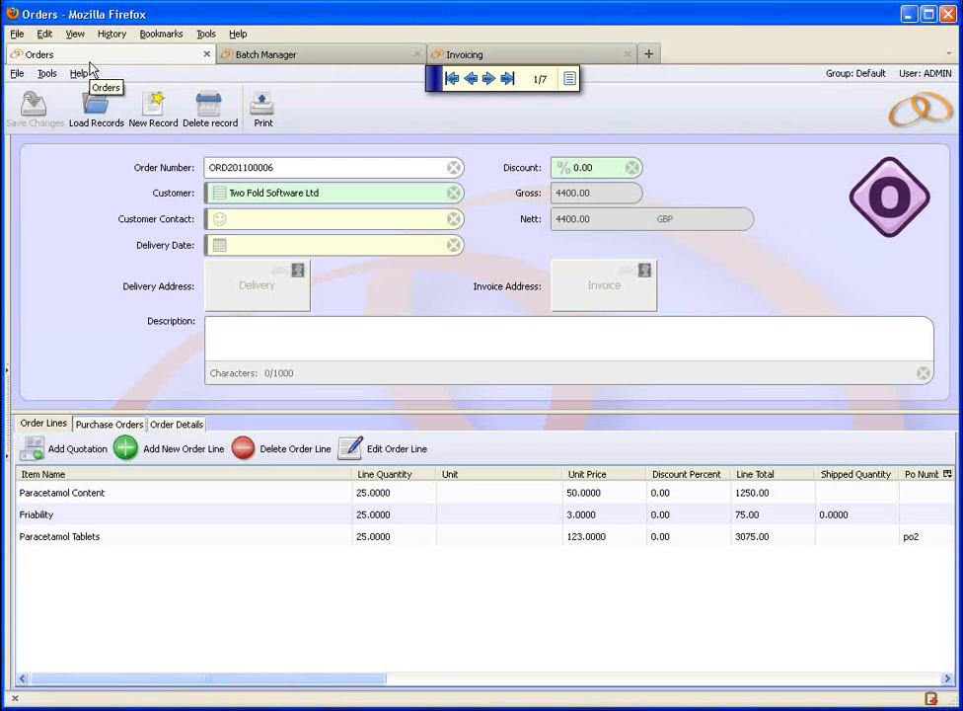
click(325, 57)
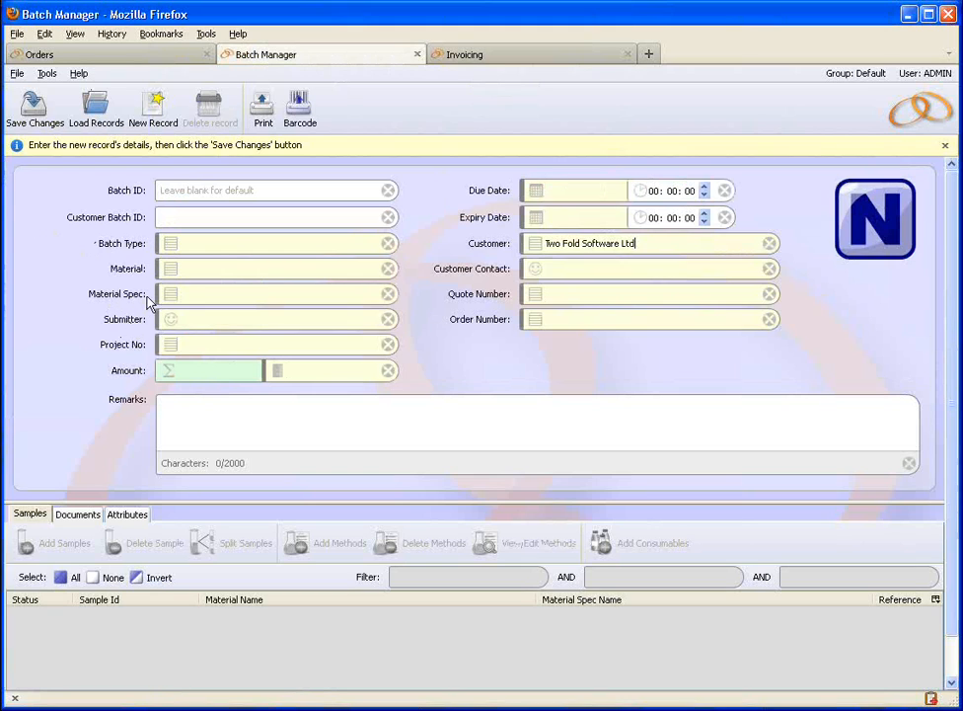
click(170, 272)
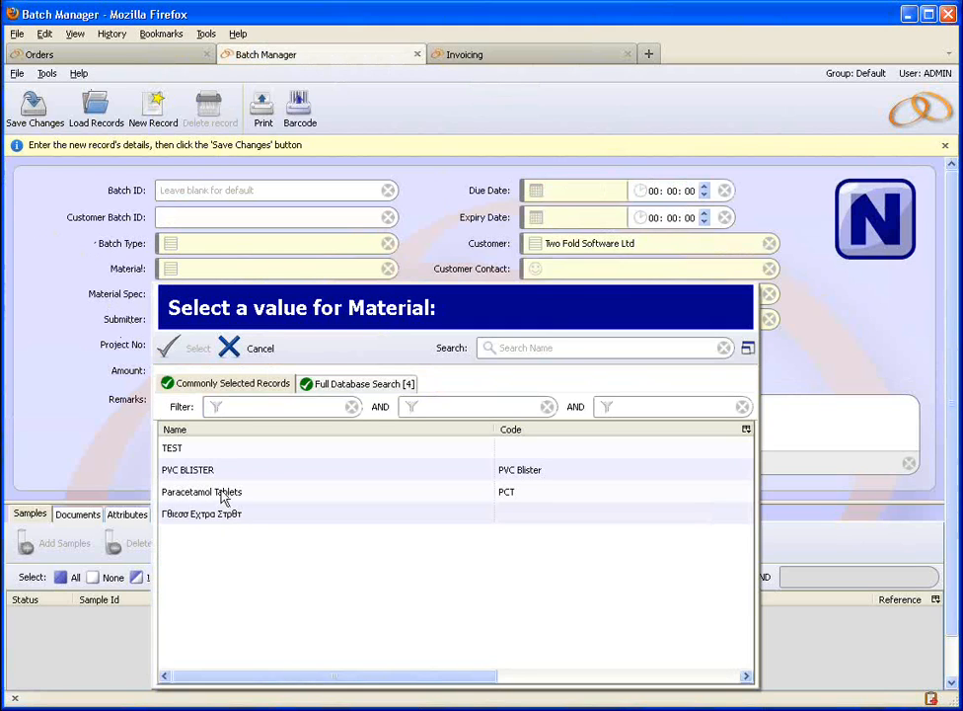
click(221, 491)
click(195, 348)
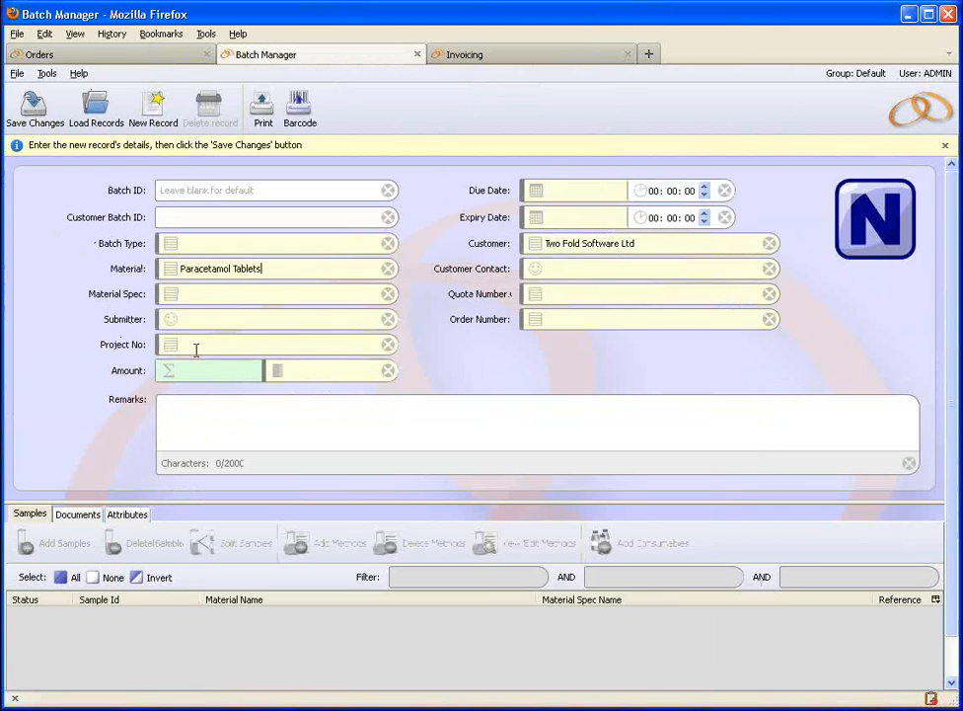
click(37, 110)
- Assign the newly opened Two Fold Software Ltd order to the Paracetamol Tablets batch and save the batch
click(542, 299)
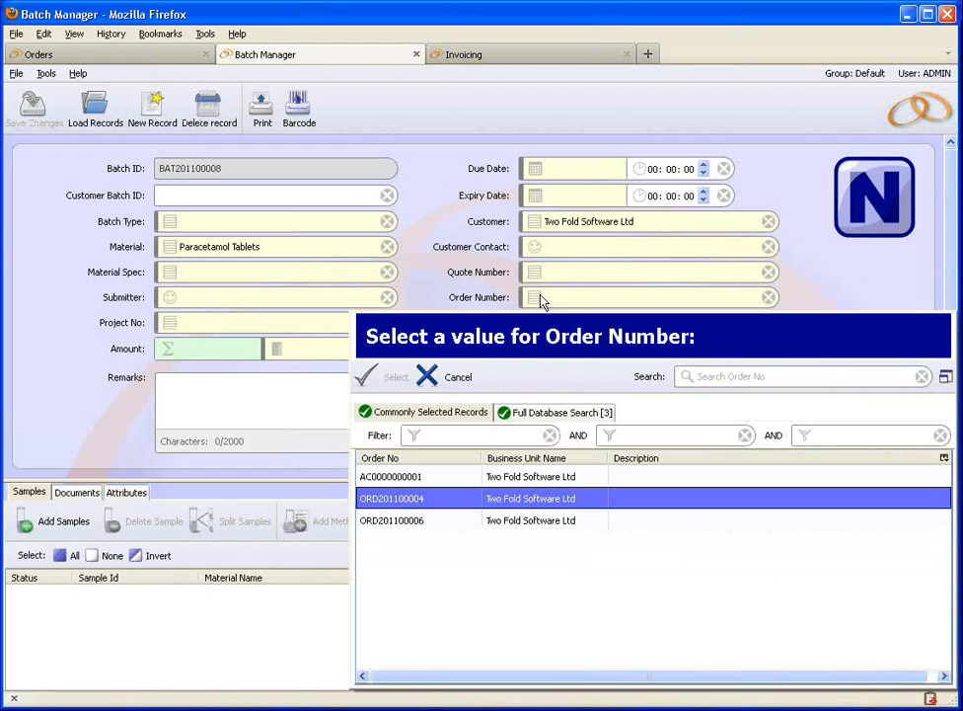
click(96, 60)
click(306, 57)
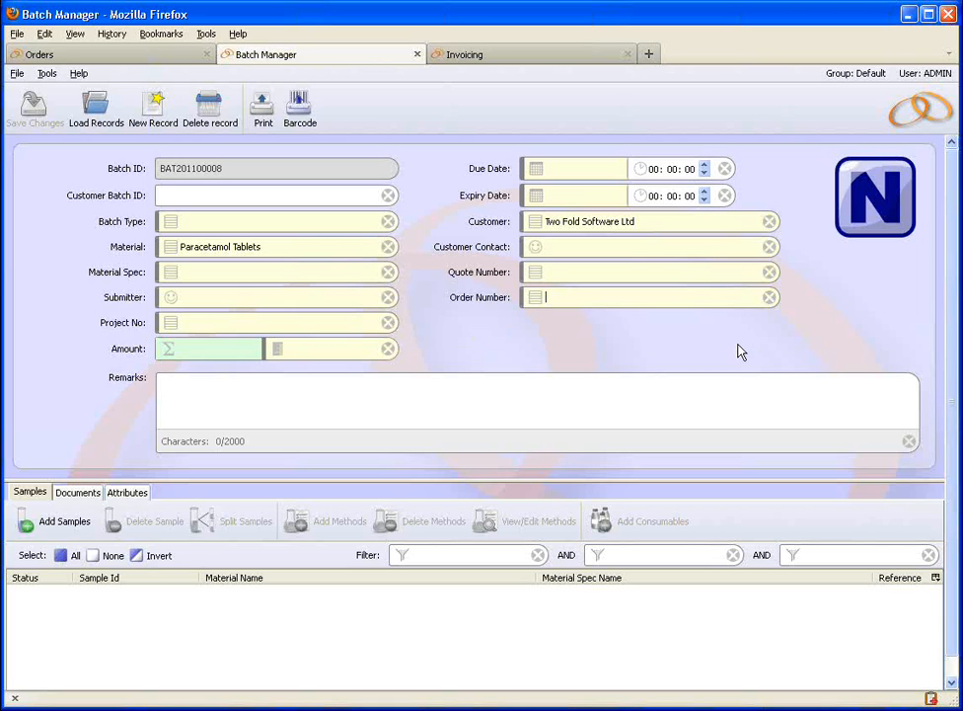
click(521, 300)
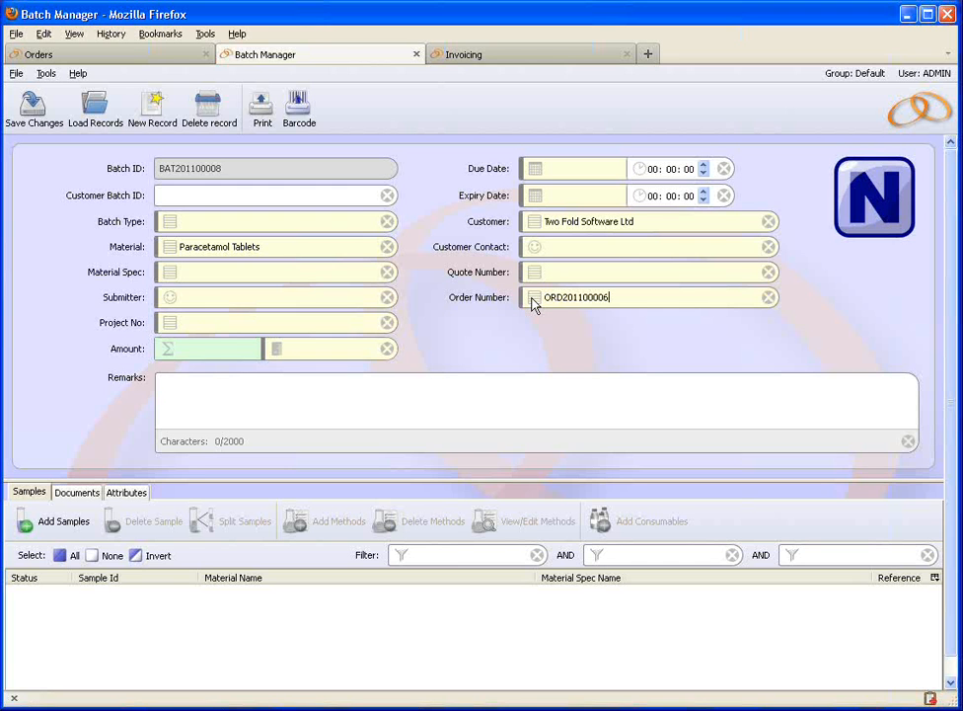
click(33, 114)
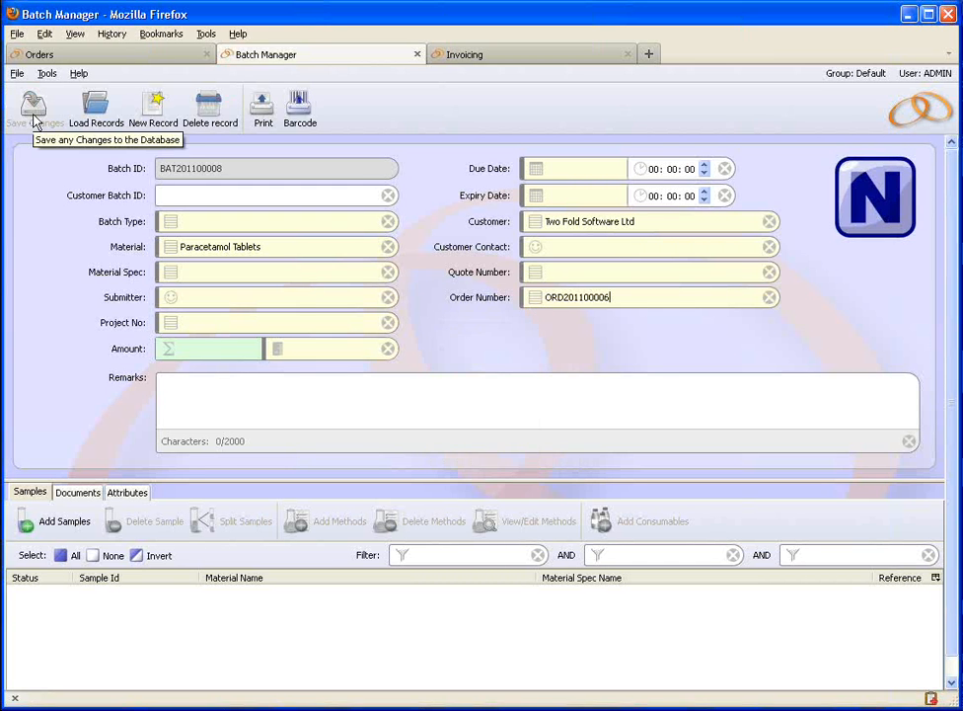
- Reload all order records in Orders and display the order details of the newly opened Two Fold Software Ltd order
click(89, 55)
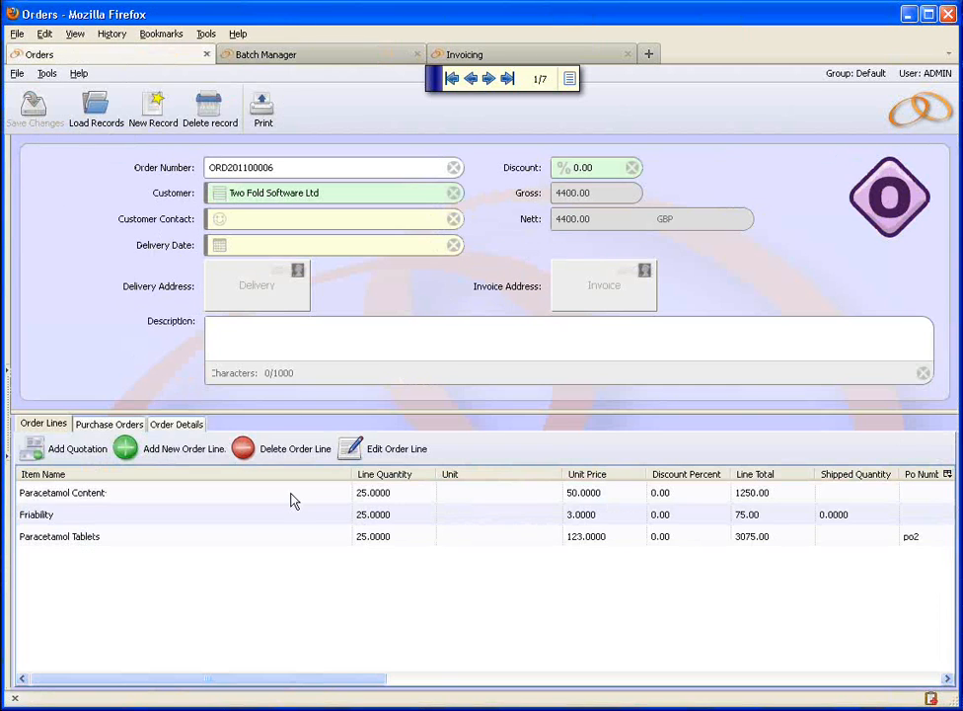
click(188, 425)
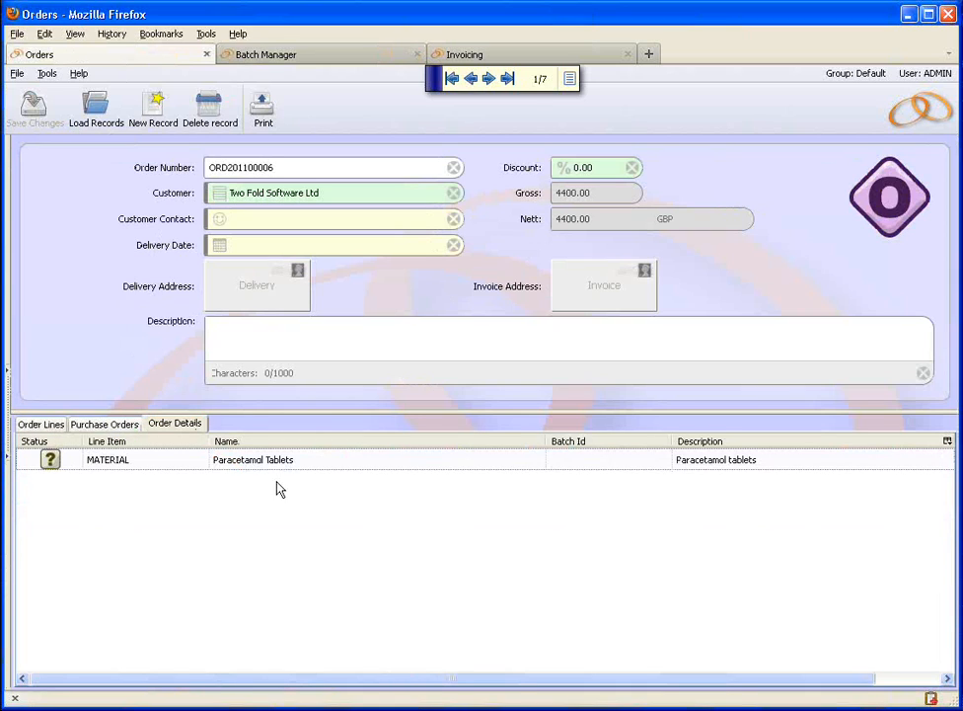
click(96, 112)
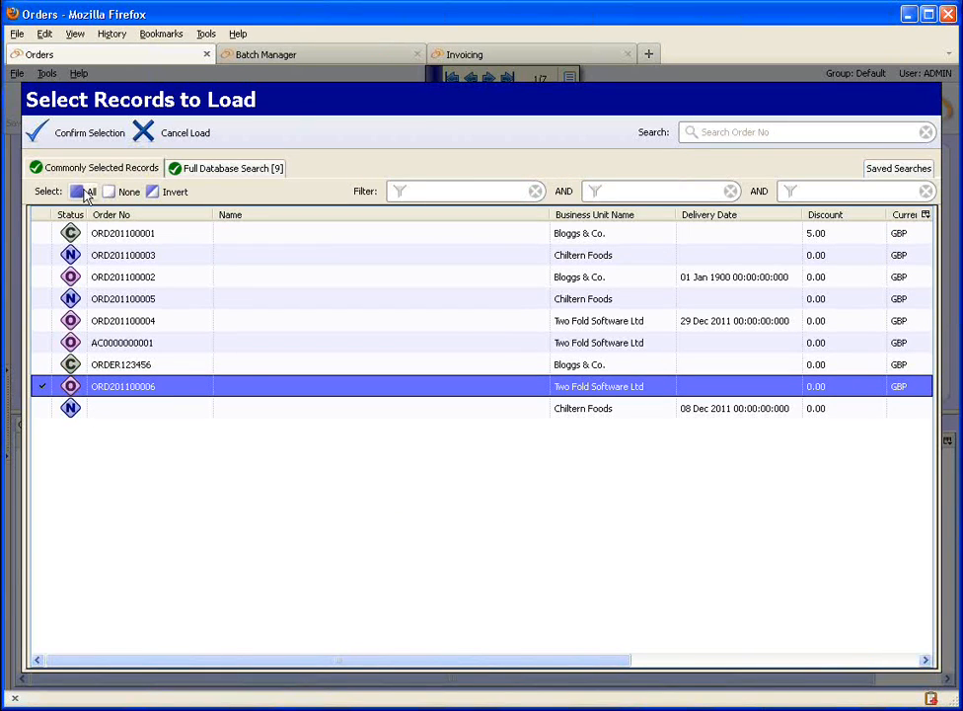
click(79, 192)
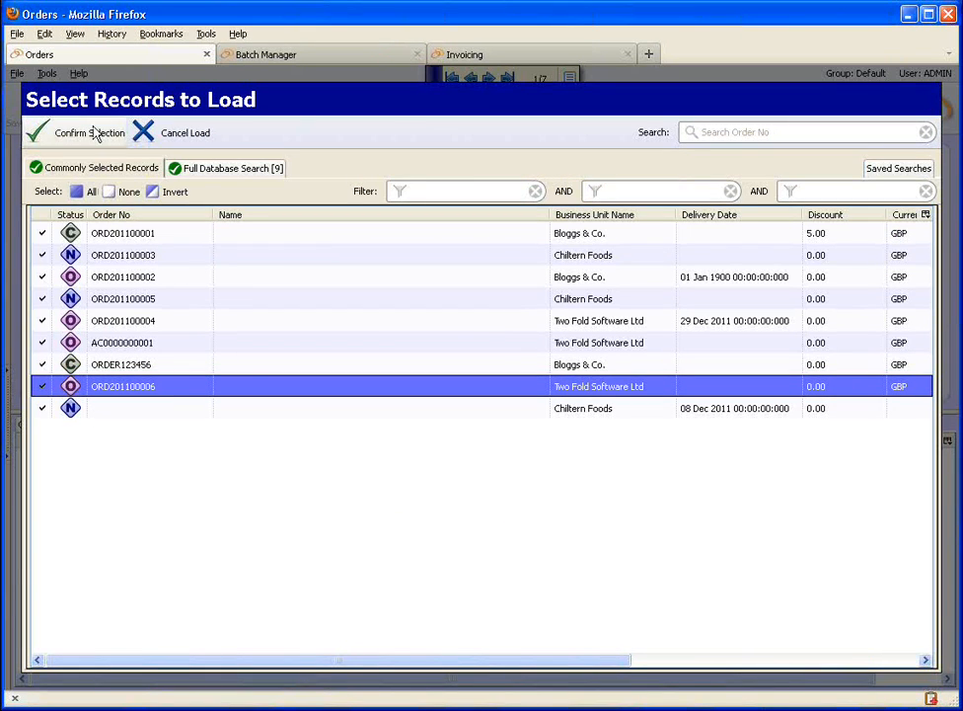
click(93, 132)
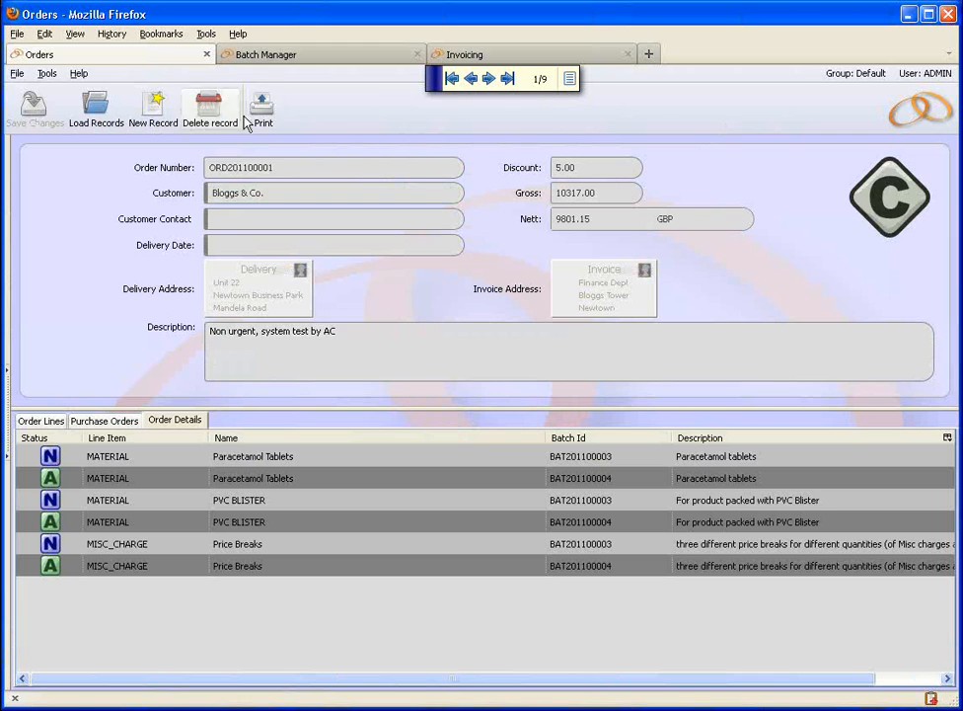
click(569, 78)
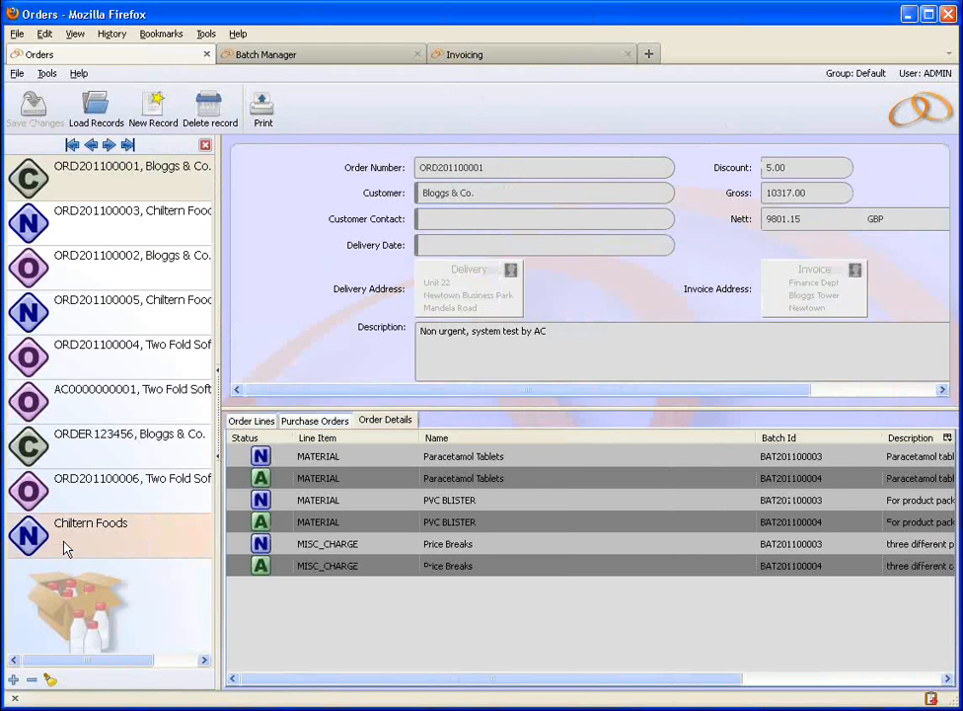
click(95, 494)
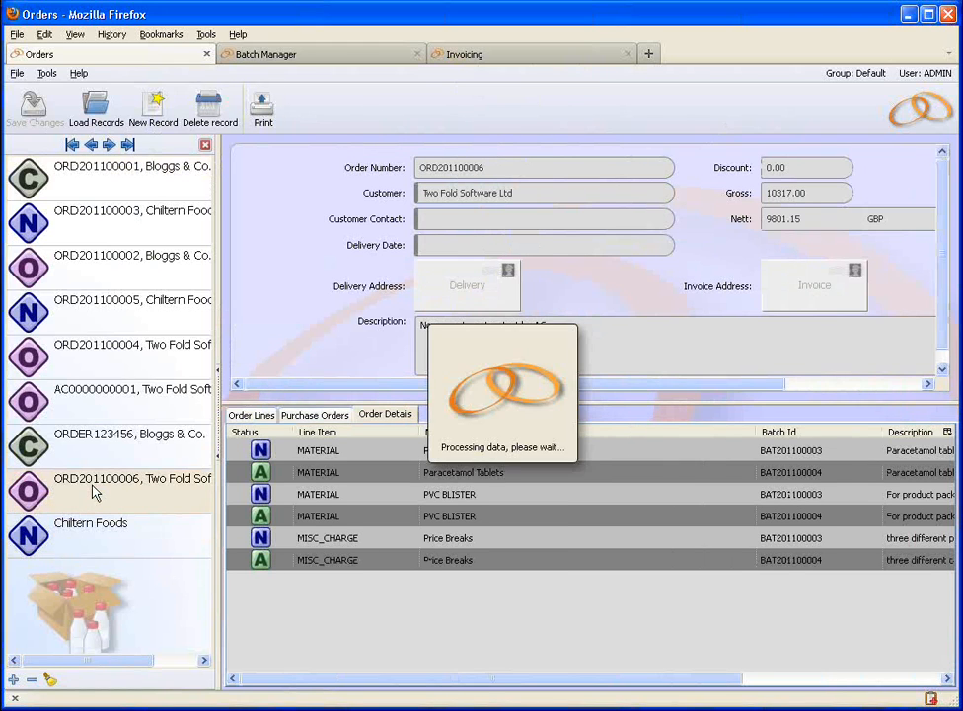
click(204, 145)
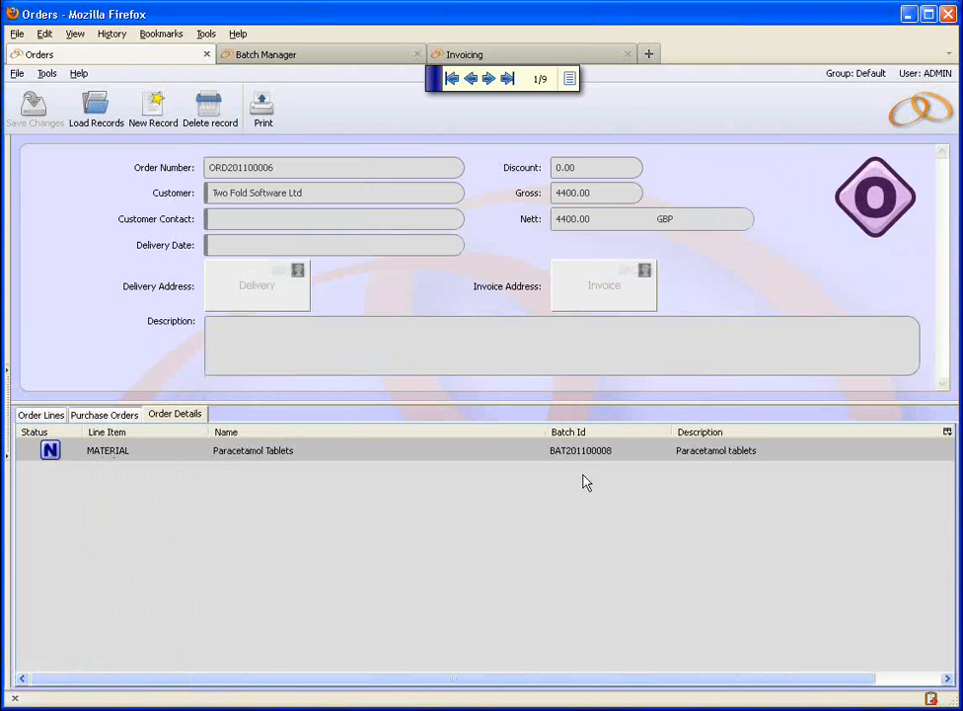
- Compare the batch ID in Batch Manager with the order, and review the order's lines, purchase orders and details
click(277, 56)
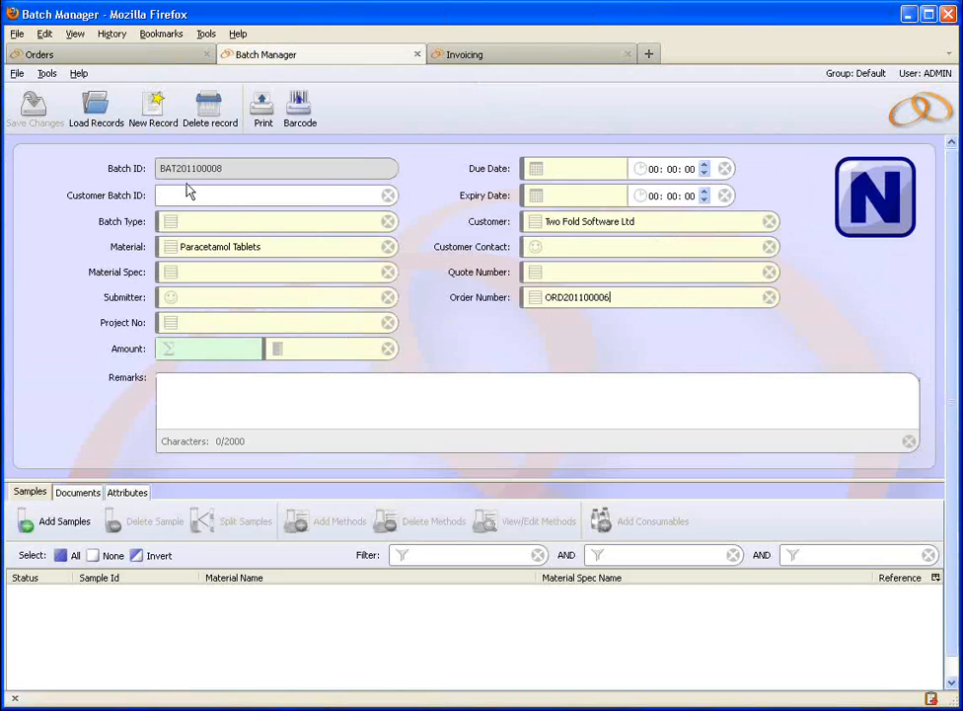
click(133, 56)
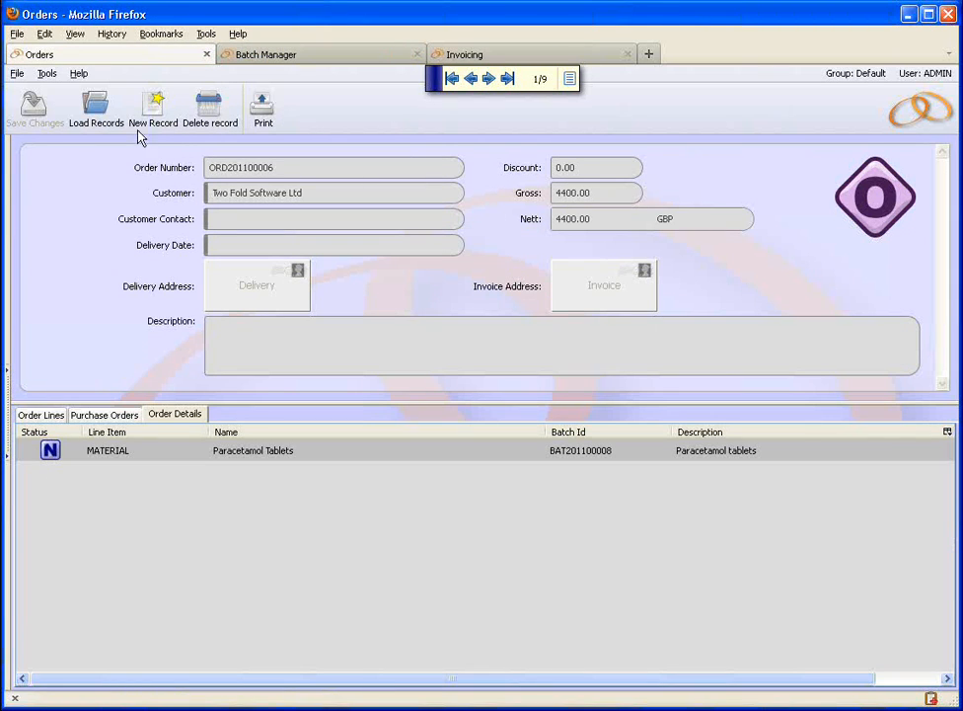
click(38, 415)
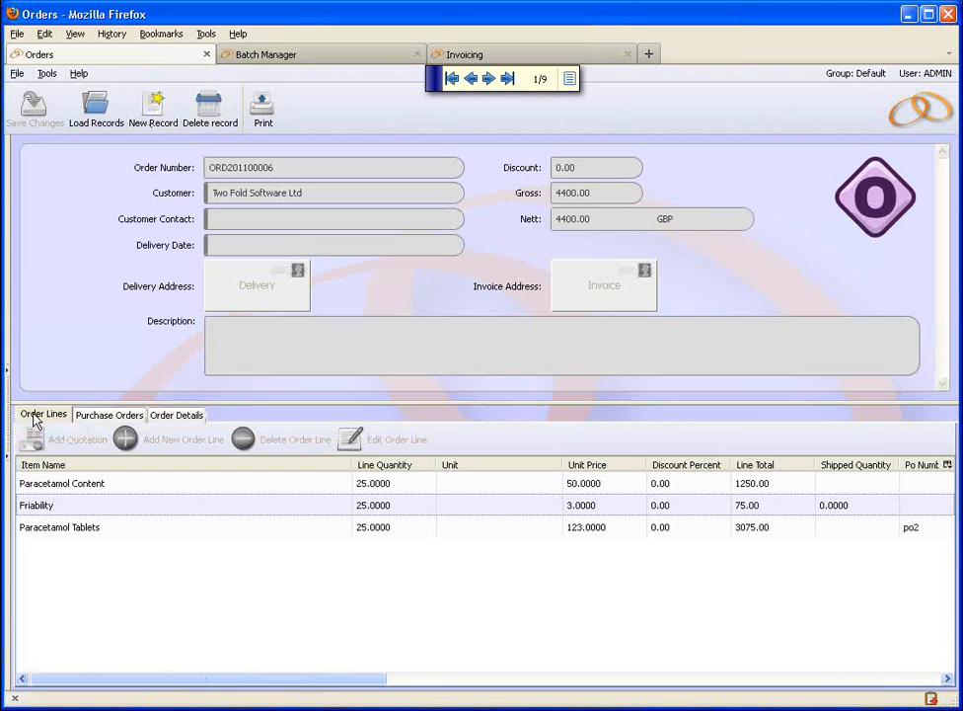
click(108, 416)
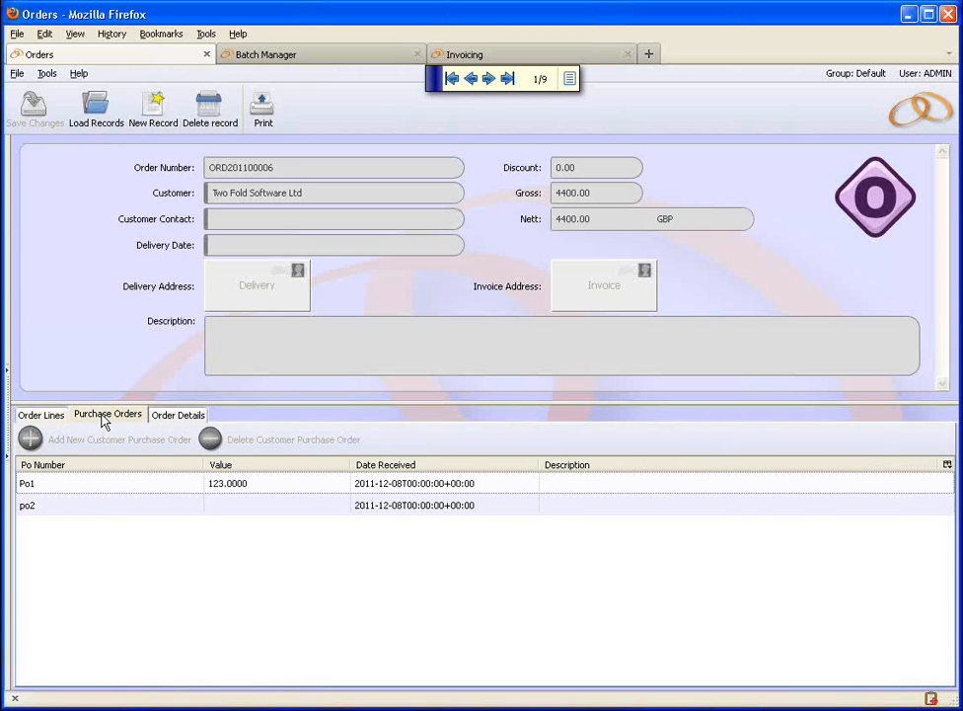
click(42, 415)
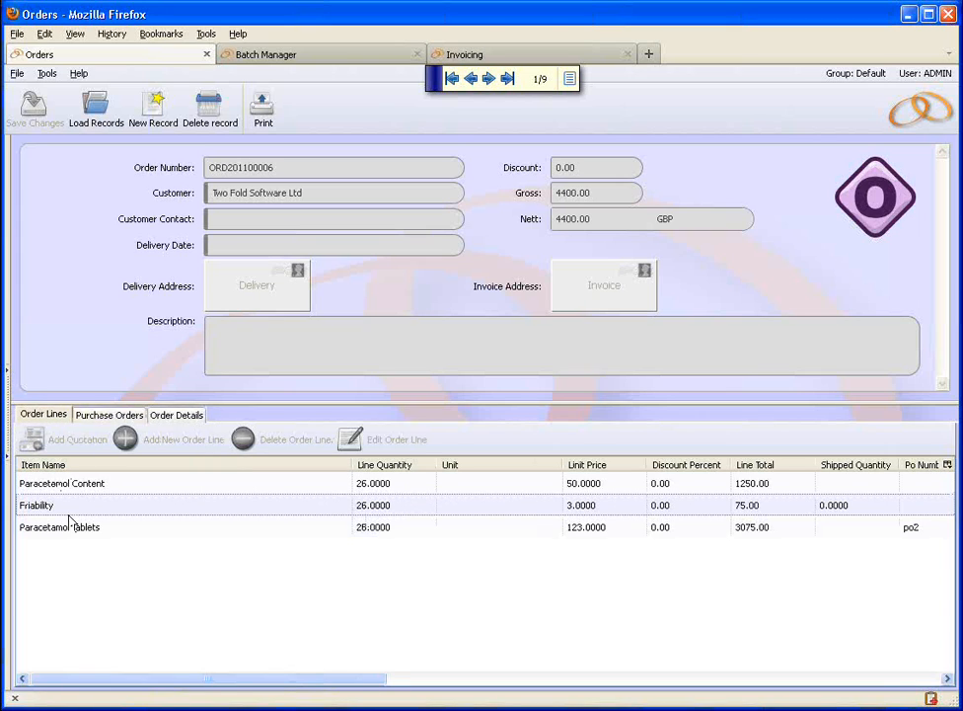
click(108, 414)
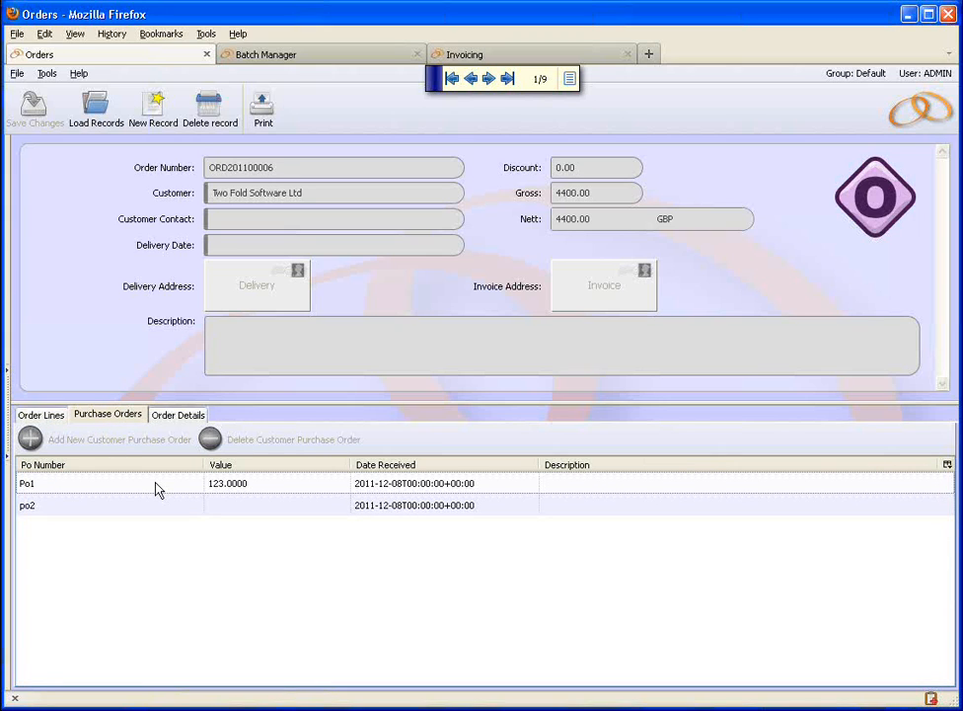
click(176, 416)
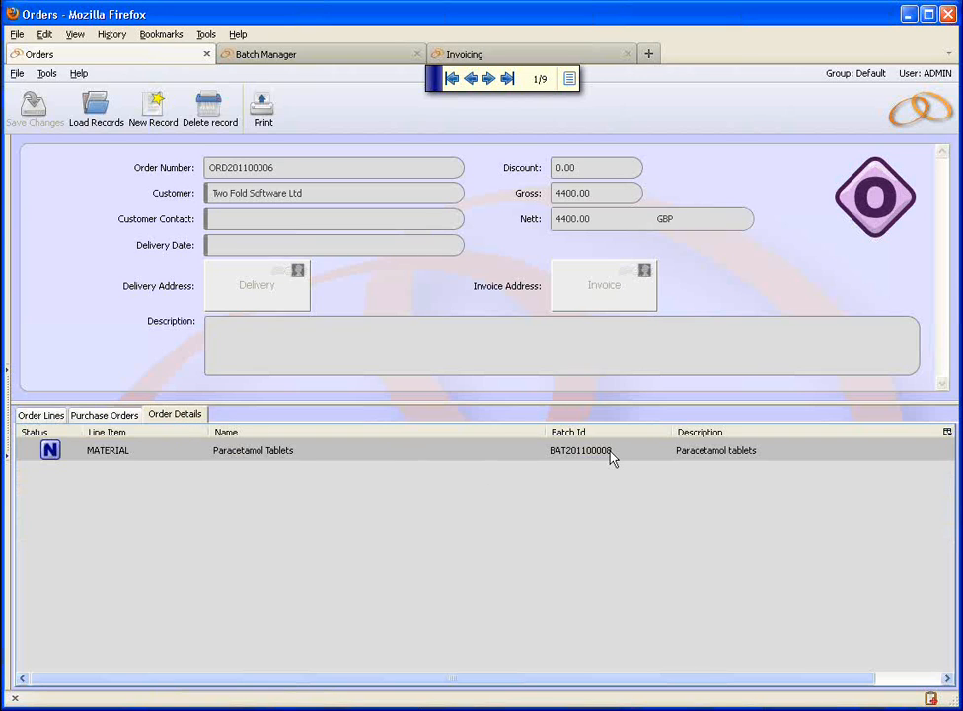
- Create a new invoice in Invoicing with Two Fold Software Ltd as the customer and save it
click(36, 414)
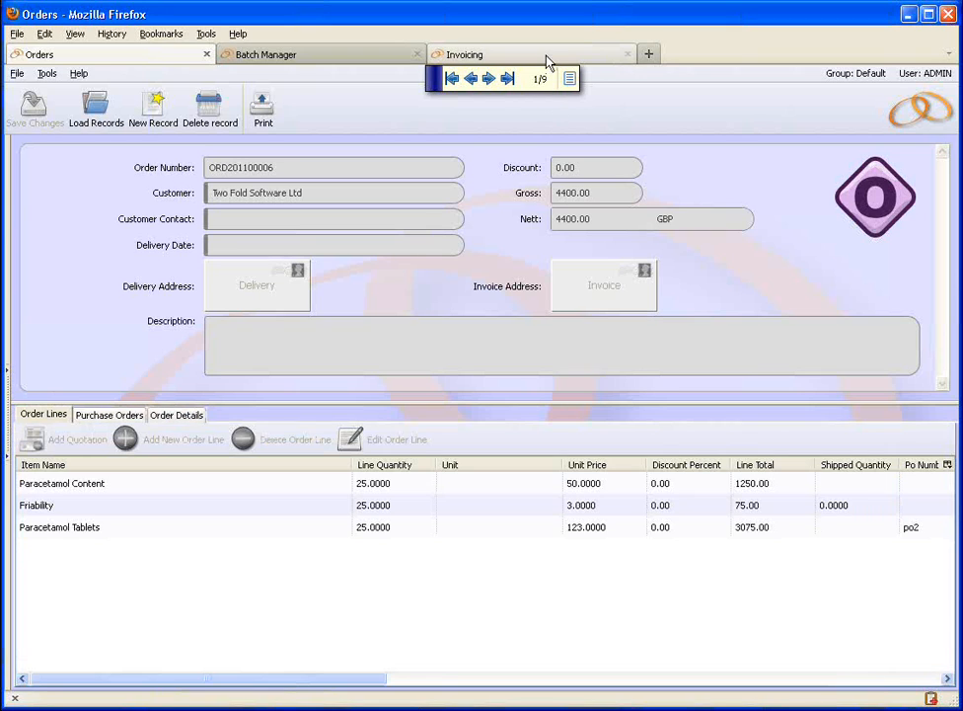
click(546, 57)
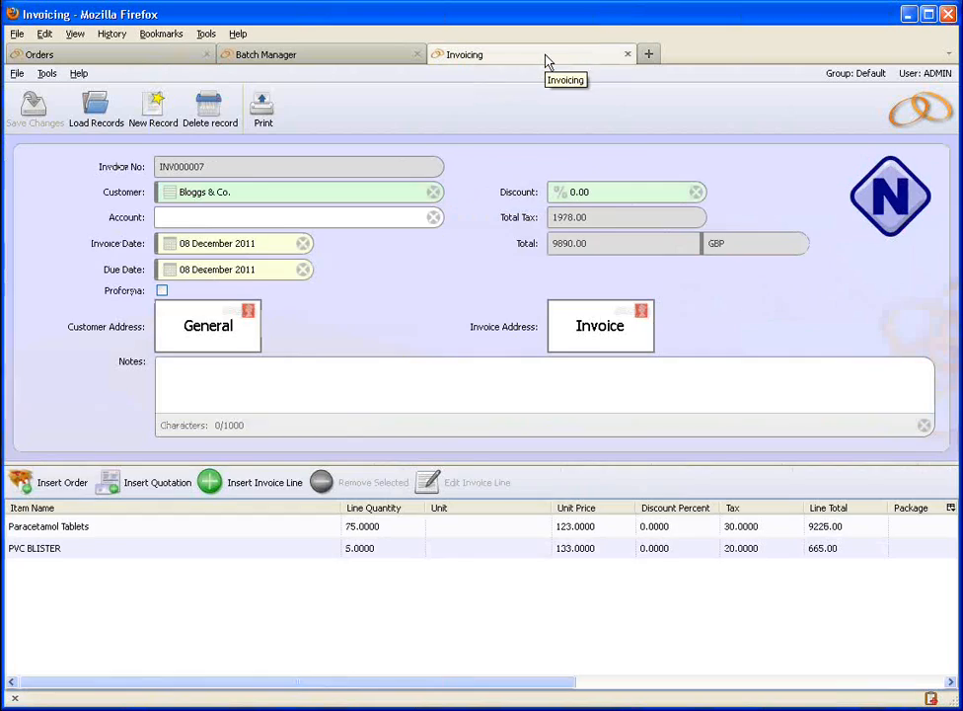
click(153, 103)
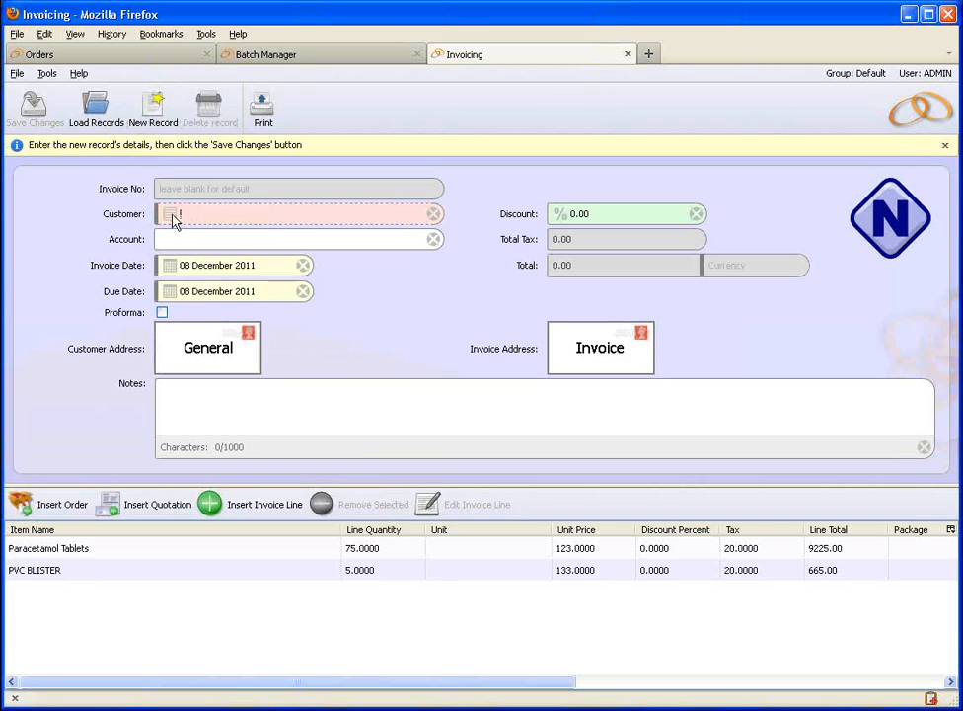
click(171, 216)
click(221, 415)
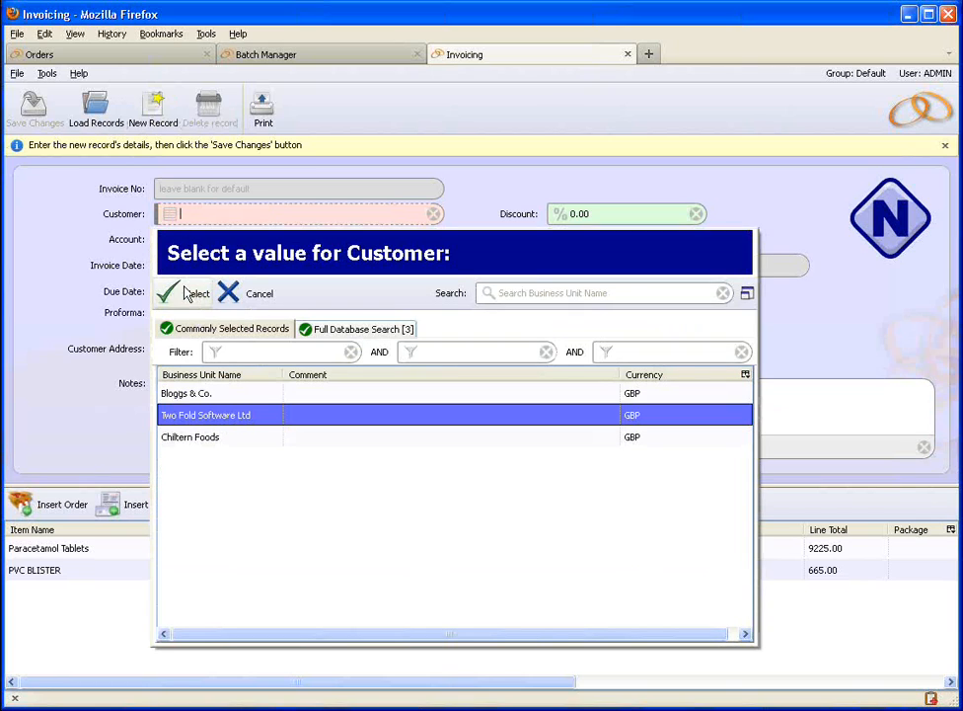
click(195, 295)
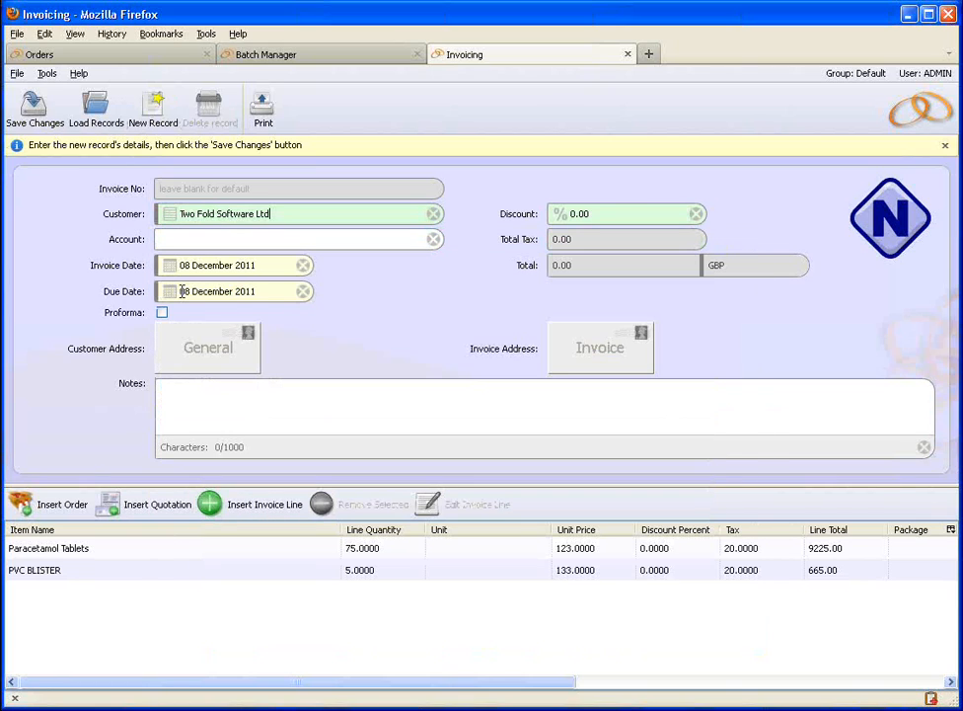
click(36, 108)
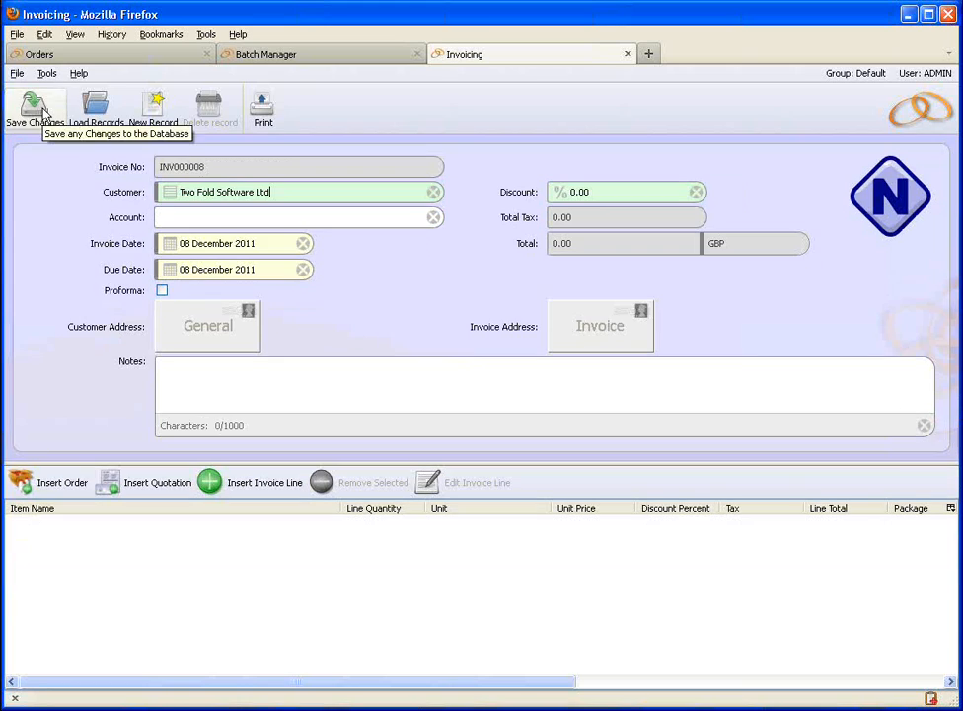
- Set the Two Fold Software Ltd order's status to C in Orders, save it and return to the new invoice in Invoicing
click(146, 57)
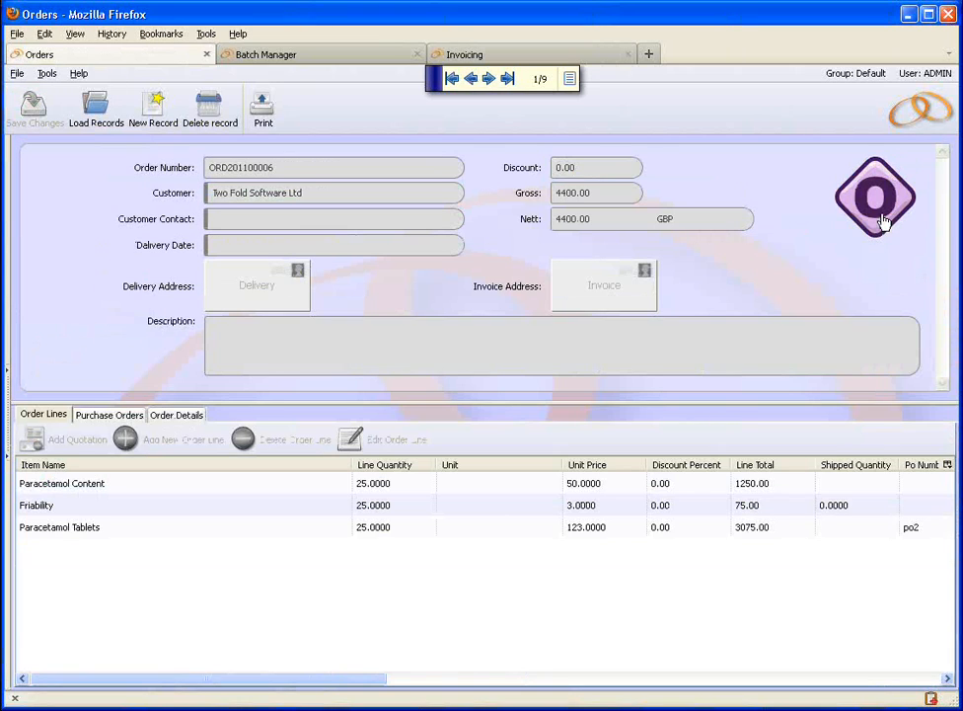
click(880, 211)
click(786, 375)
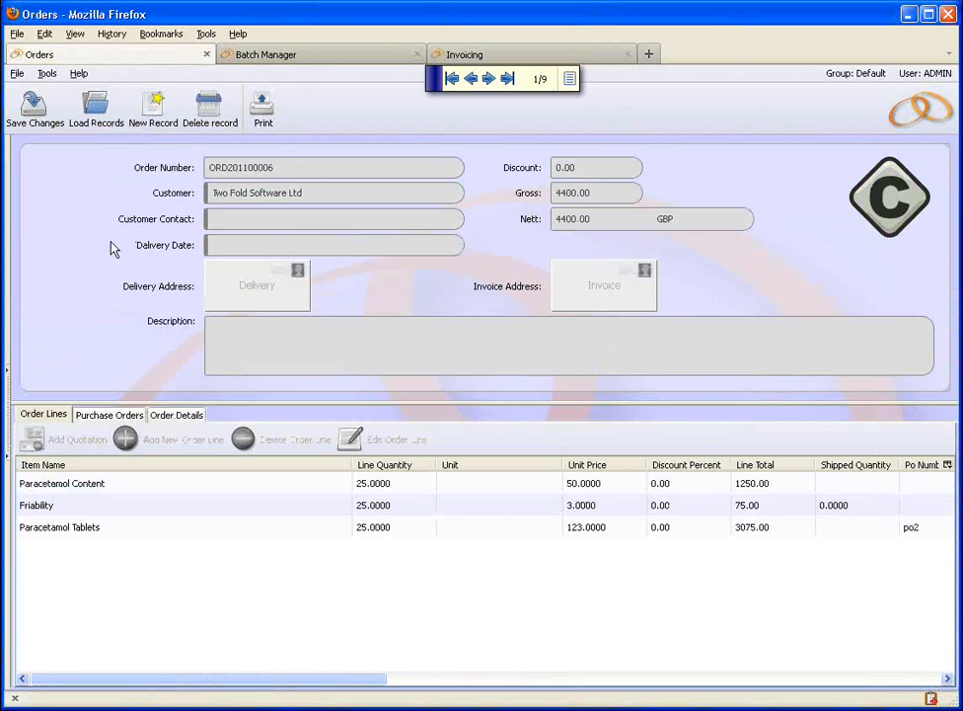
click(15, 111)
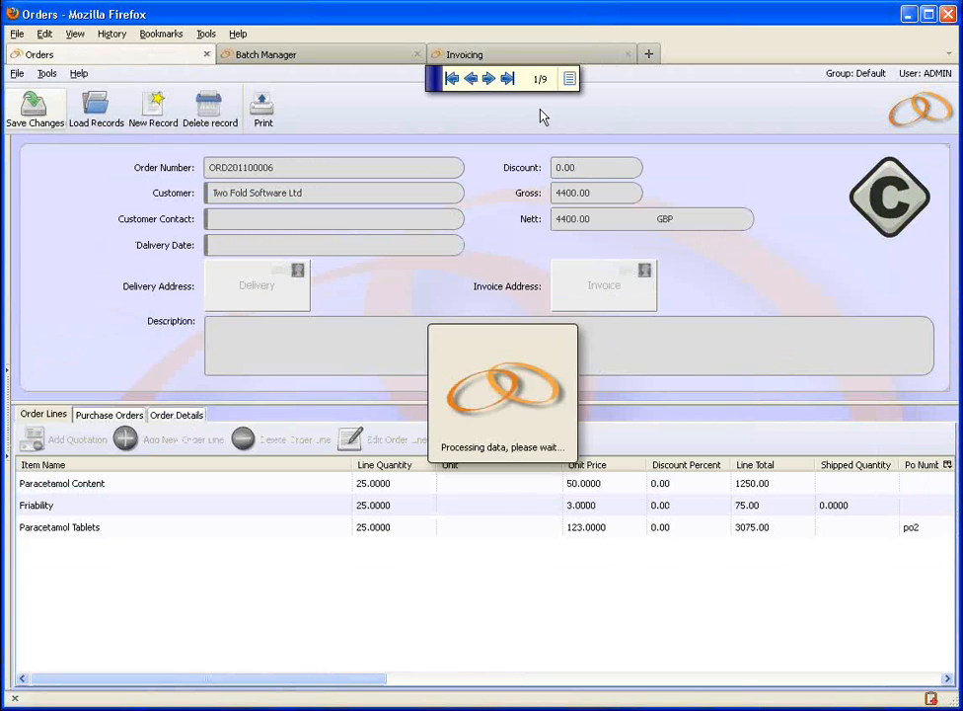
click(563, 58)
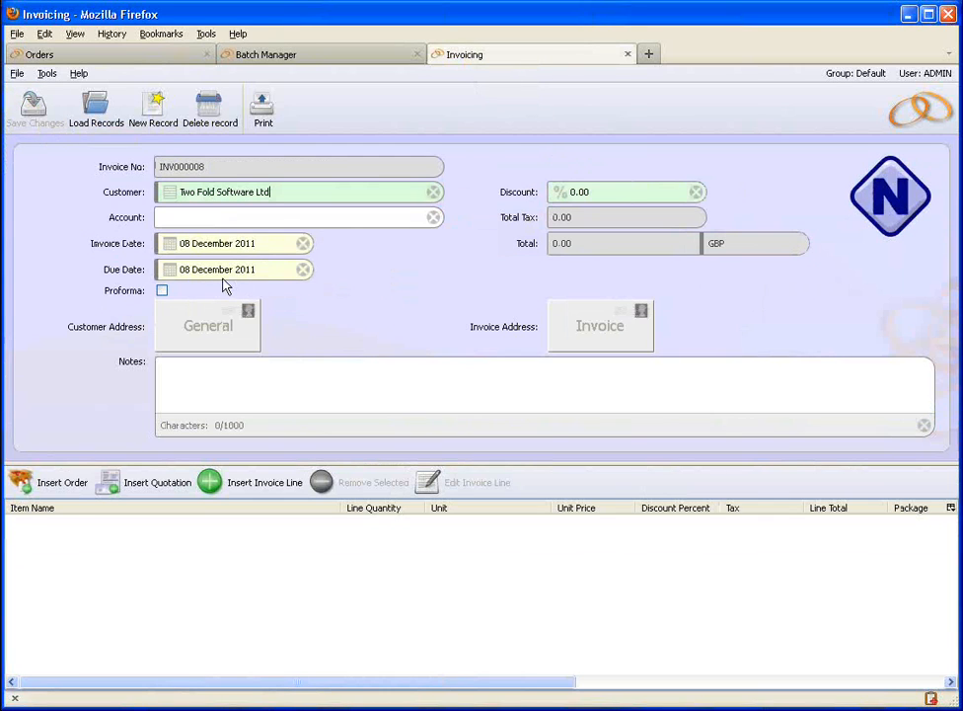
- Try to insert the Two Fold Software Ltd order into the invoice without selecting any of its order lines
click(74, 487)
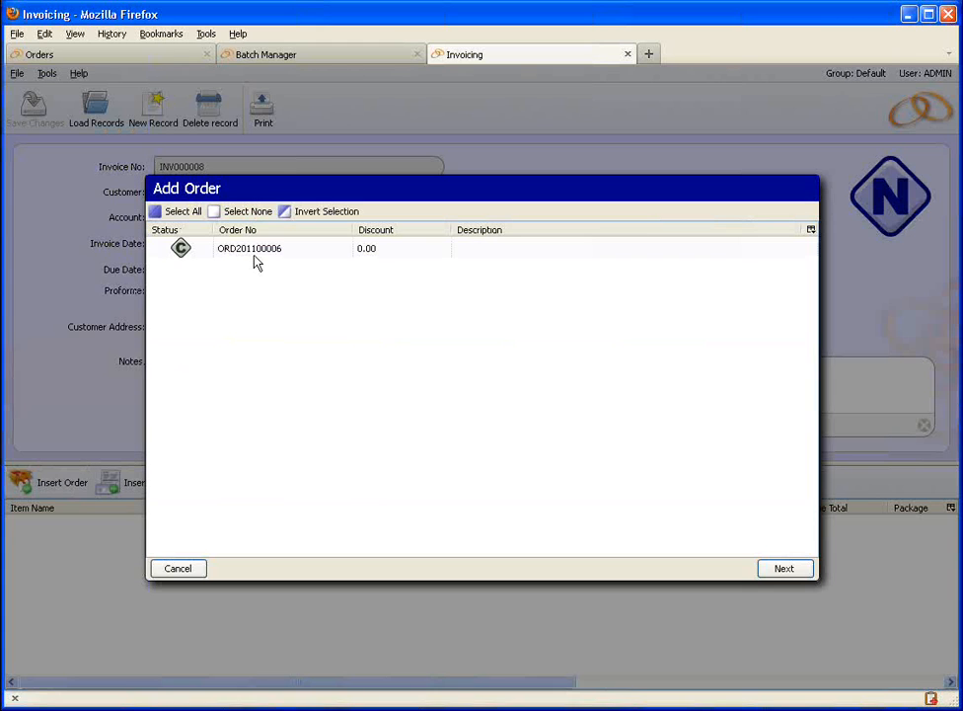
click(287, 249)
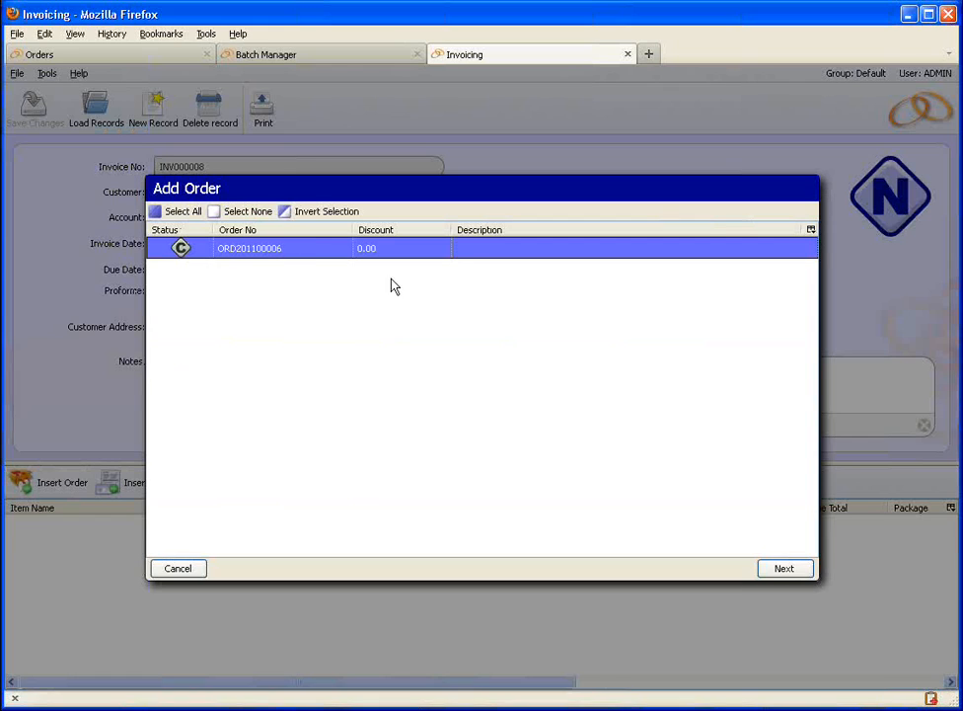
click(783, 570)
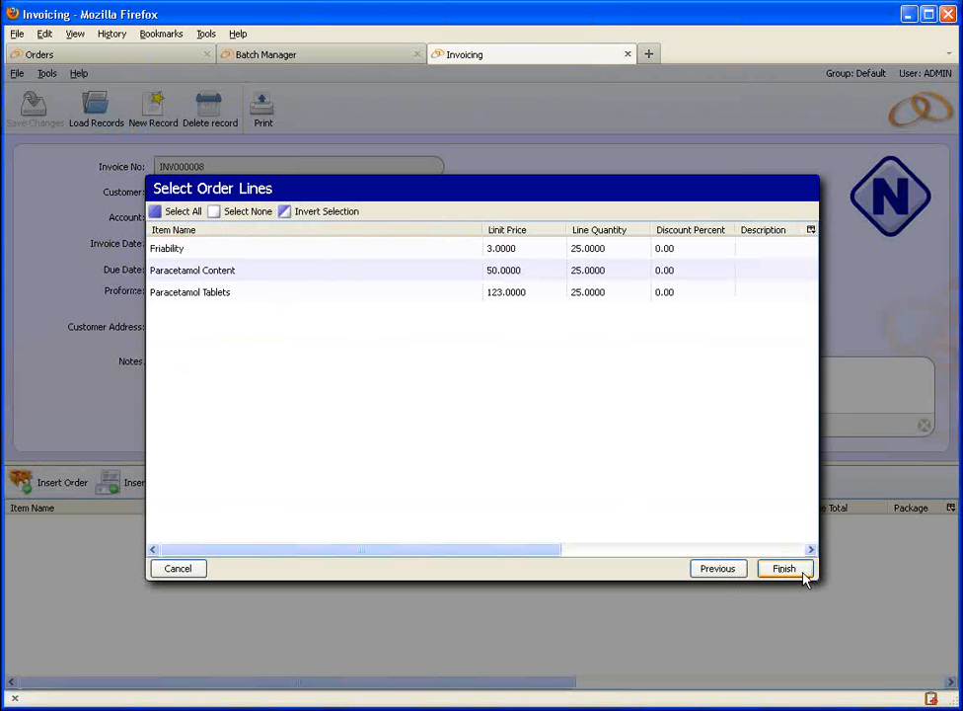
click(801, 572)
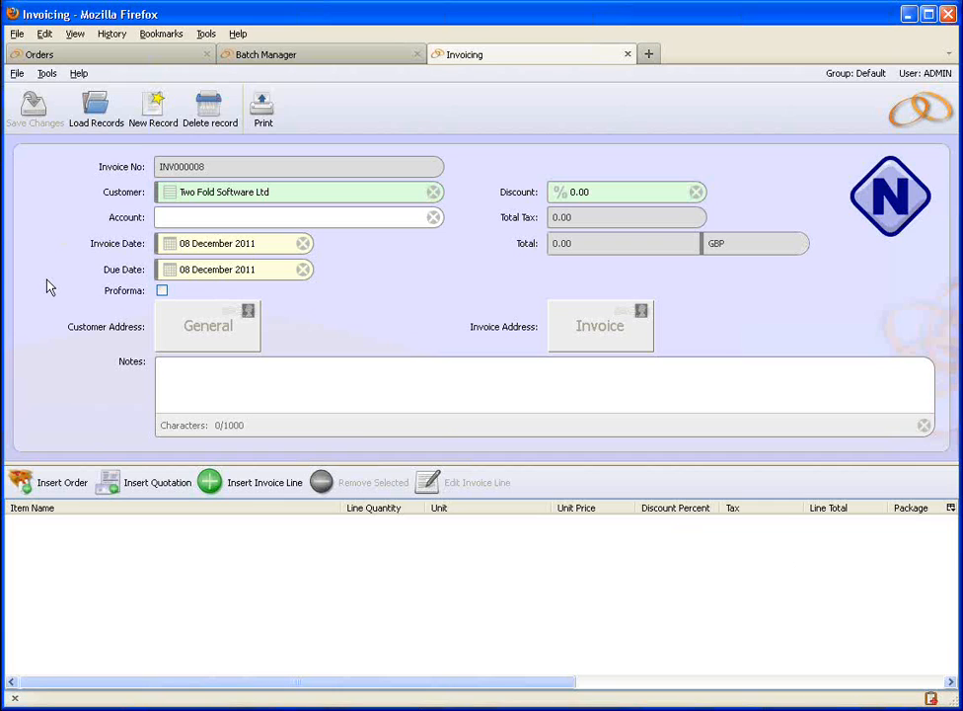
- Insert the Two Fold Software Ltd order into the invoice with all its order lines selected, and save the invoice
click(54, 488)
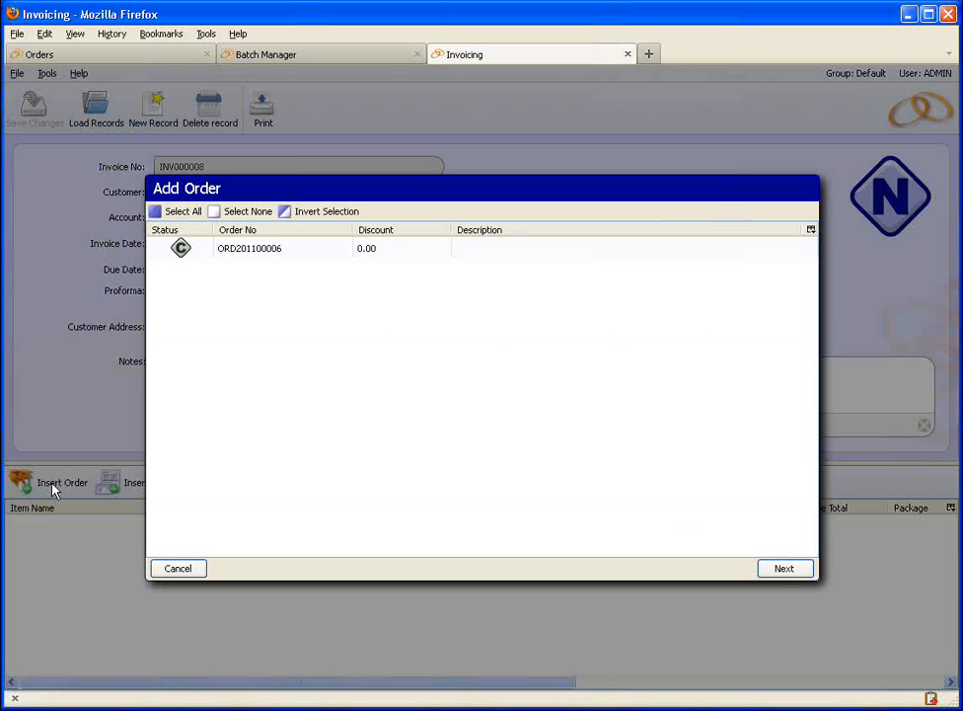
click(285, 251)
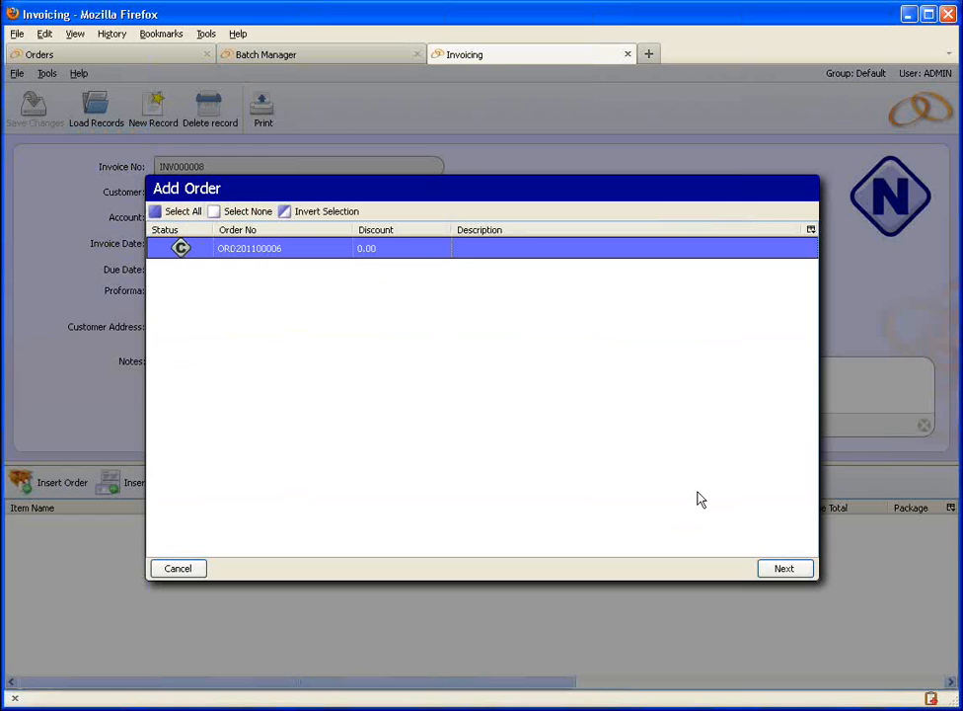
click(771, 569)
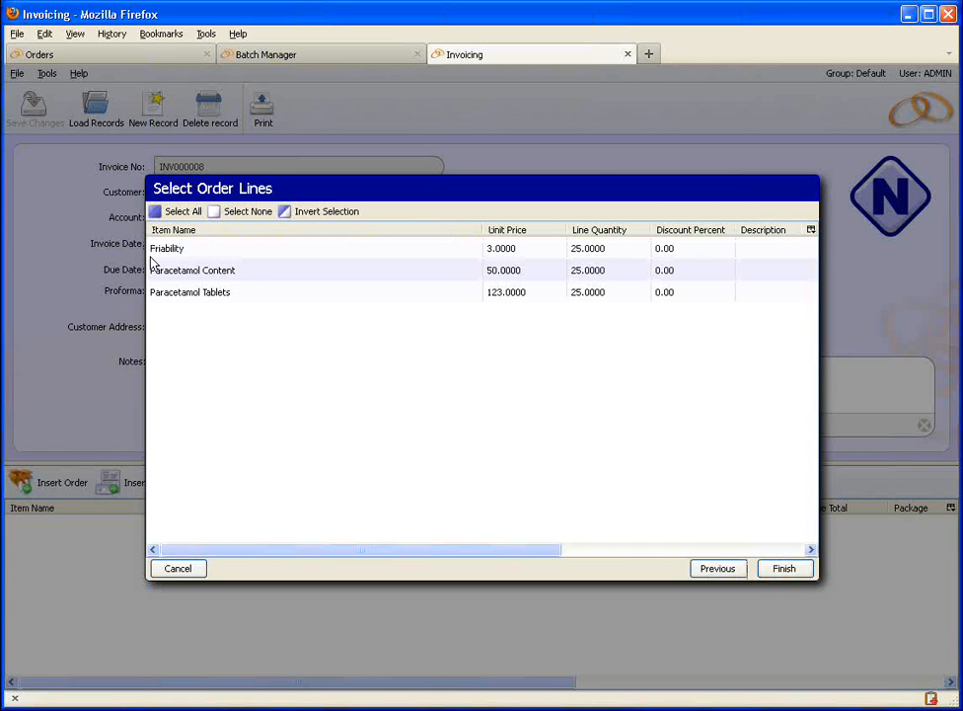
click(158, 211)
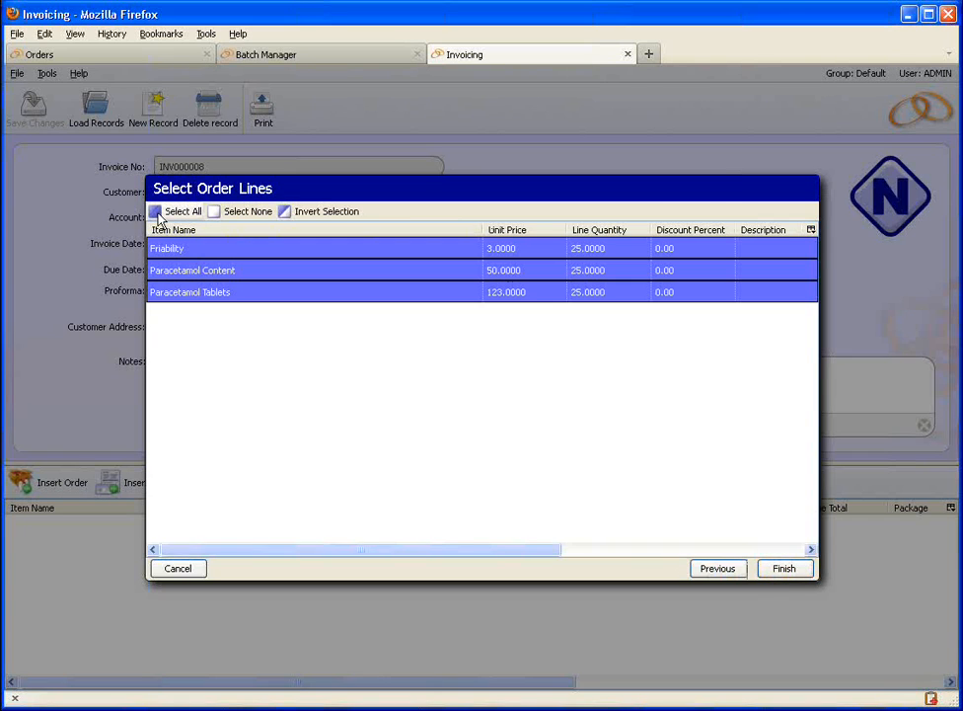
click(782, 569)
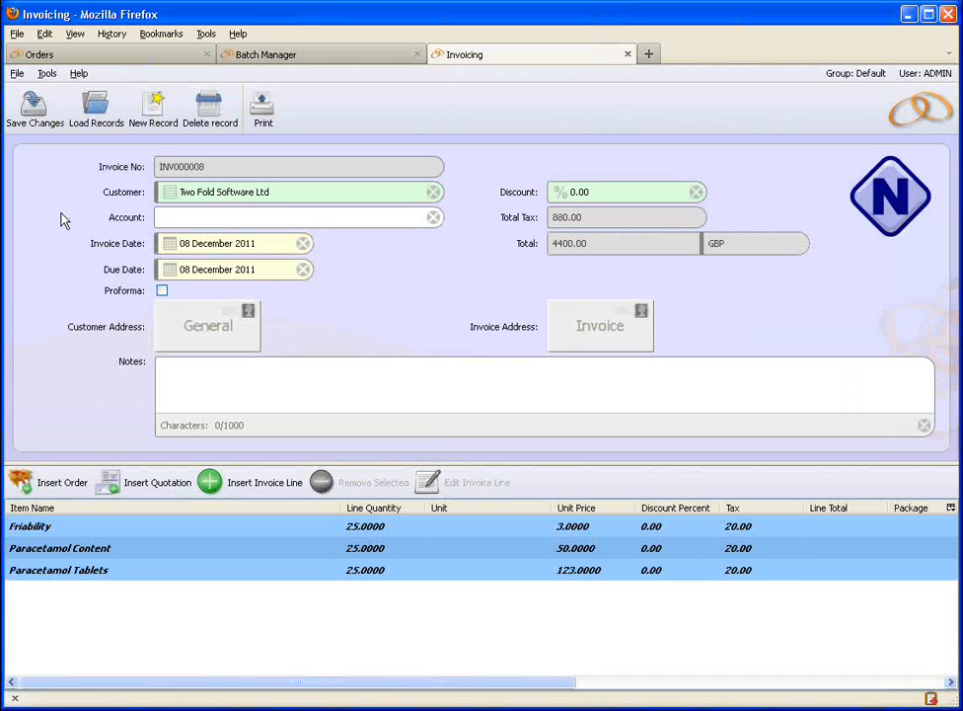
click(33, 110)
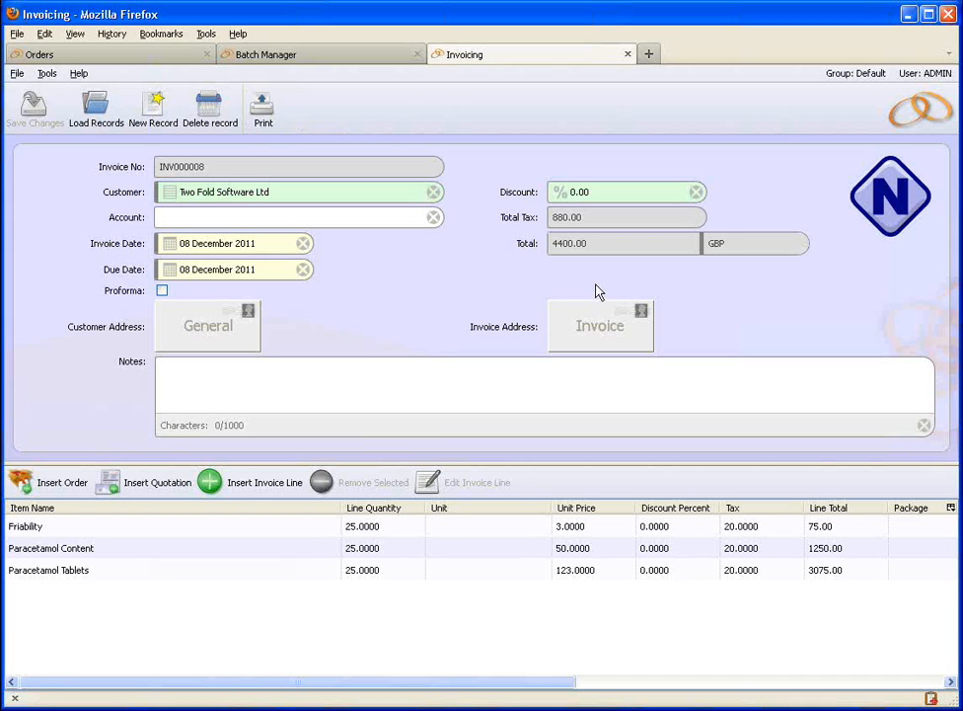
click(252, 125)
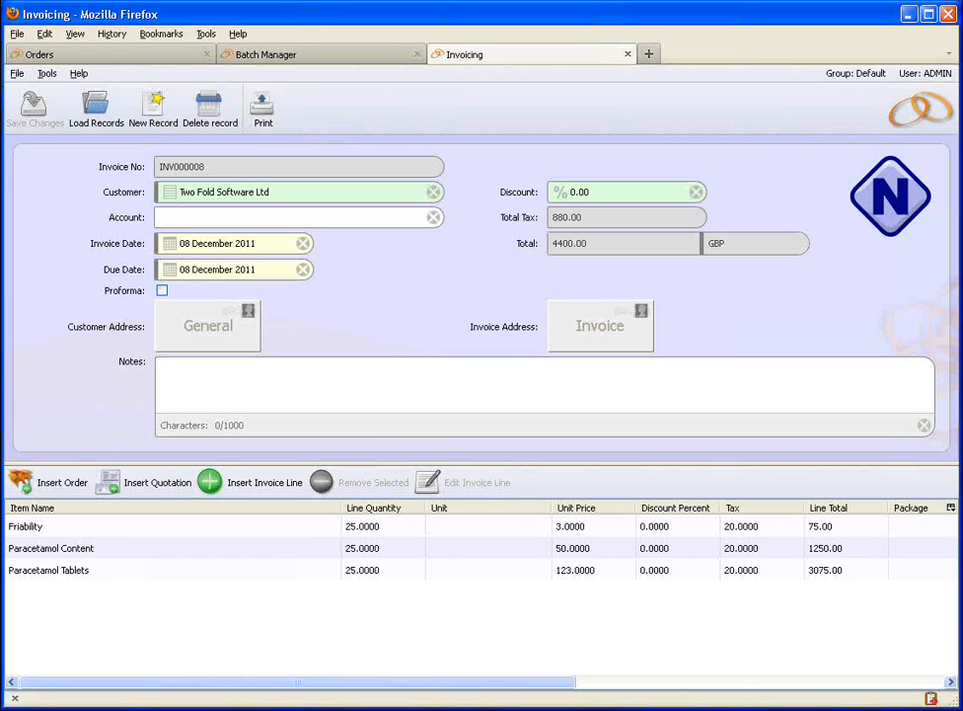